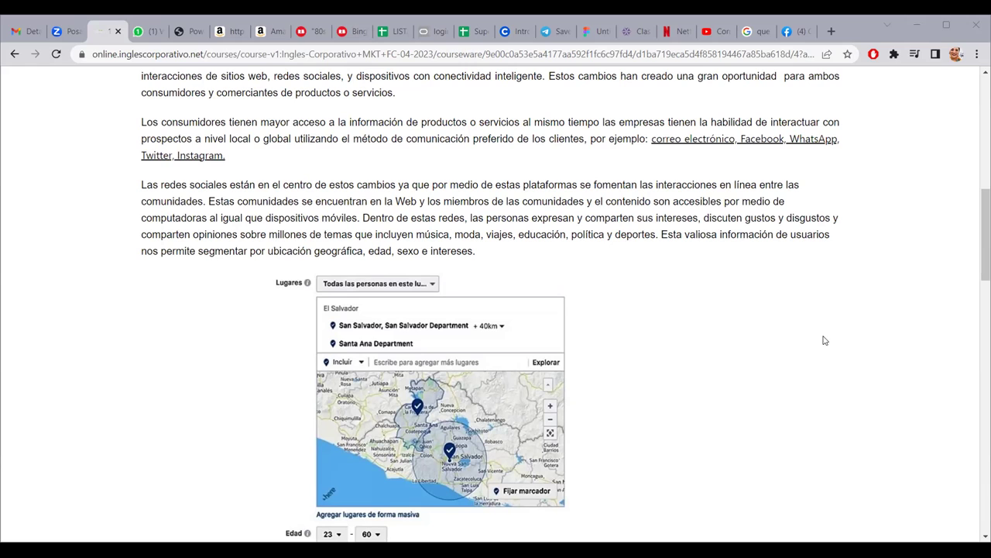
Switch from the online course page to the ClauColins Facebook page and go to its header
{"action": "scroll", "coordinate": [793, 354], "scroll_direction": "down", "scroll_amount": 3}
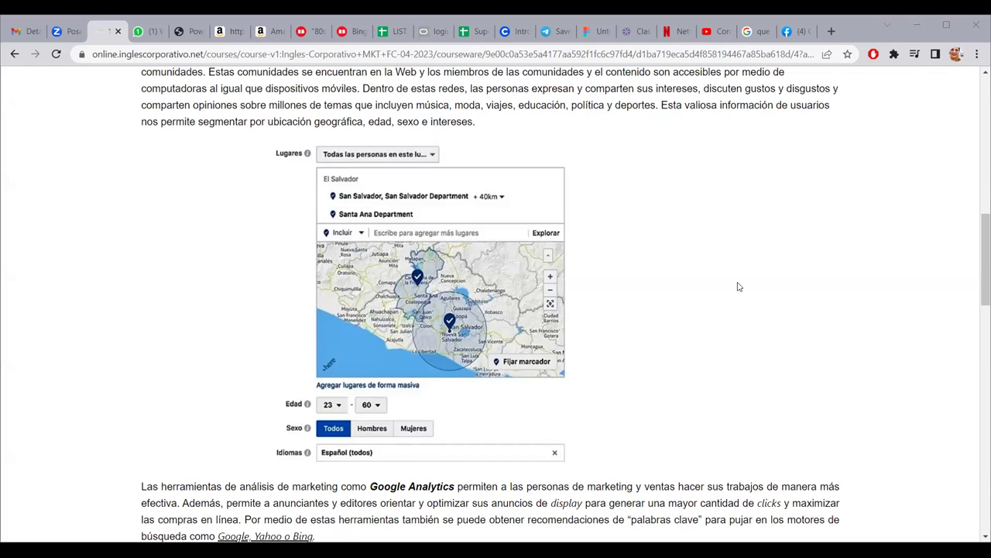
{"action": "left_click", "coordinate": [790, 35]}
{"action": "scroll", "coordinate": [909, 341], "scroll_direction": "up", "scroll_amount": 3}
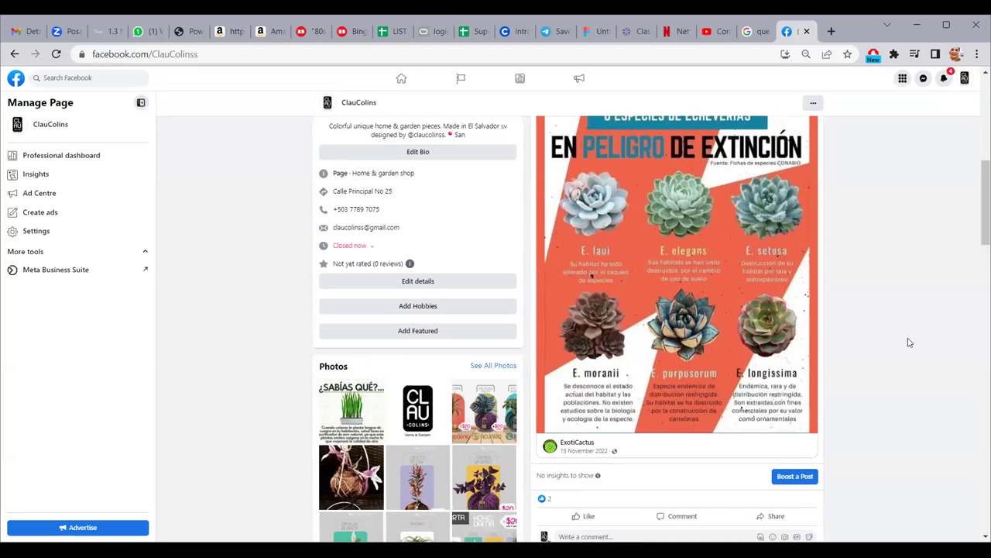
{"action": "scroll", "coordinate": [909, 341], "scroll_direction": "up", "scroll_amount": 3}
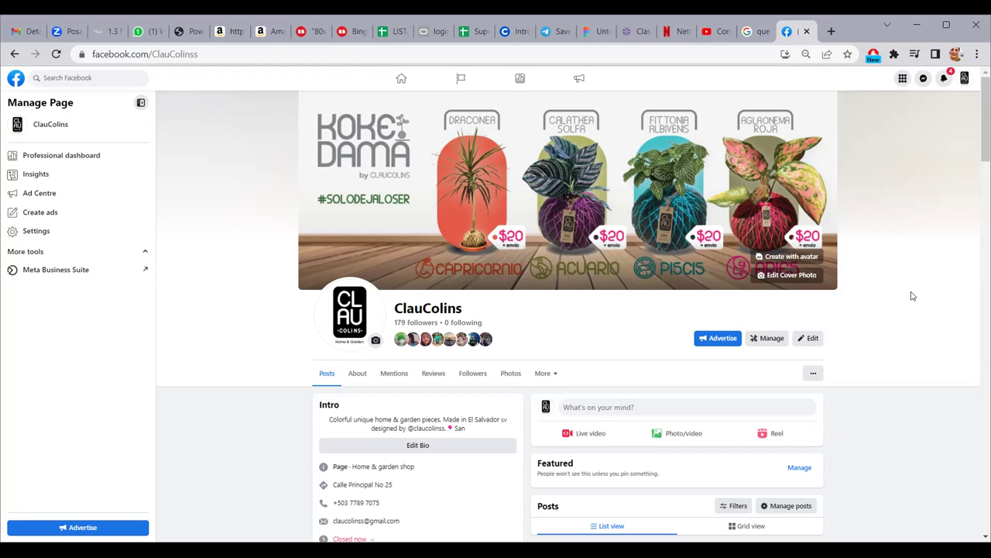
Look through the ClauColins page's intro and published posts, comparing the boost option shown under each post
{"action": "scroll", "coordinate": [911, 295], "scroll_direction": "down", "scroll_amount": 3}
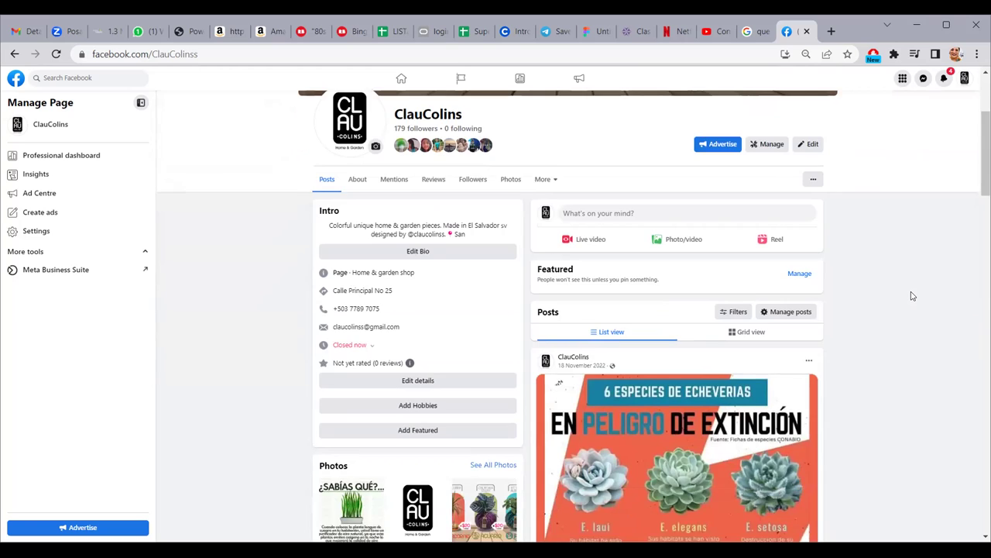
{"action": "scroll", "coordinate": [911, 296], "scroll_direction": "down", "scroll_amount": 2}
{"action": "scroll", "coordinate": [910, 296], "scroll_direction": "down", "scroll_amount": 1}
{"action": "scroll", "coordinate": [911, 295], "scroll_direction": "down", "scroll_amount": 1}
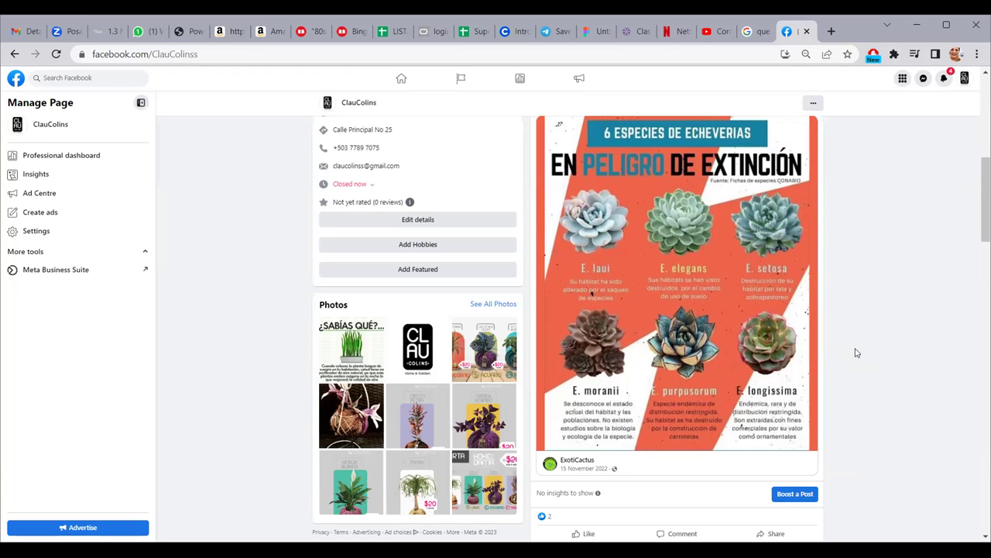
{"action": "scroll", "coordinate": [853, 355], "scroll_direction": "down", "scroll_amount": 4}
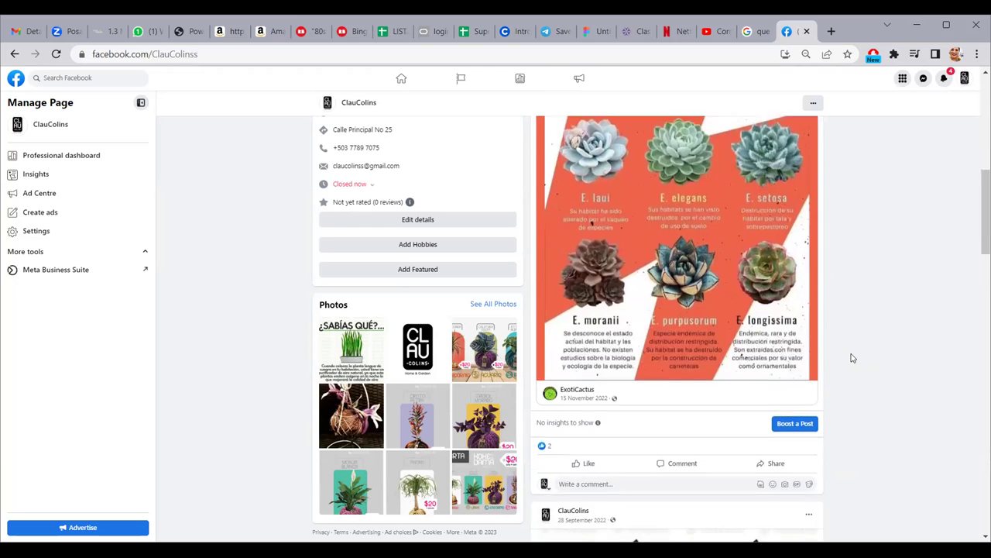
{"action": "scroll", "coordinate": [852, 355], "scroll_direction": "down", "scroll_amount": 1}
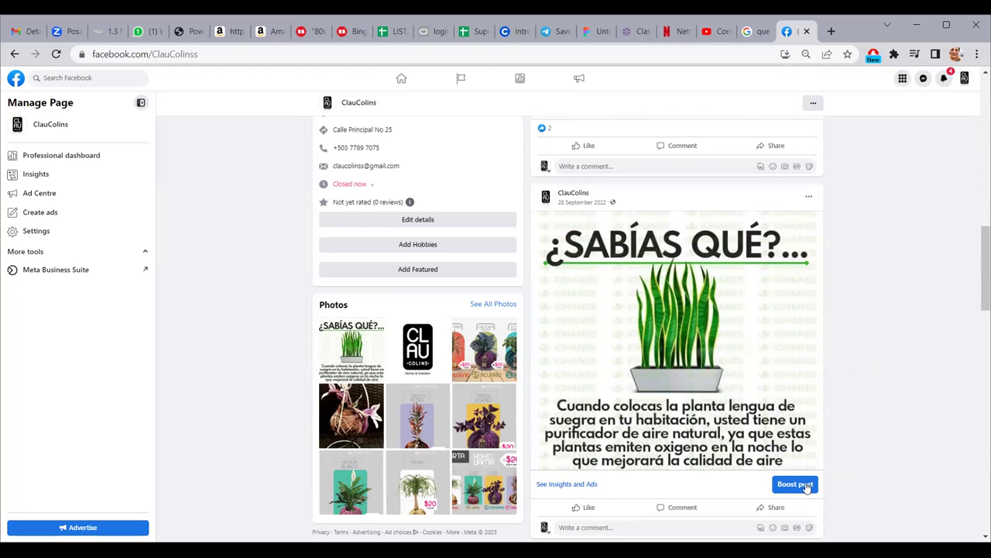
{"action": "scroll", "coordinate": [842, 407], "scroll_direction": "down", "scroll_amount": 2}
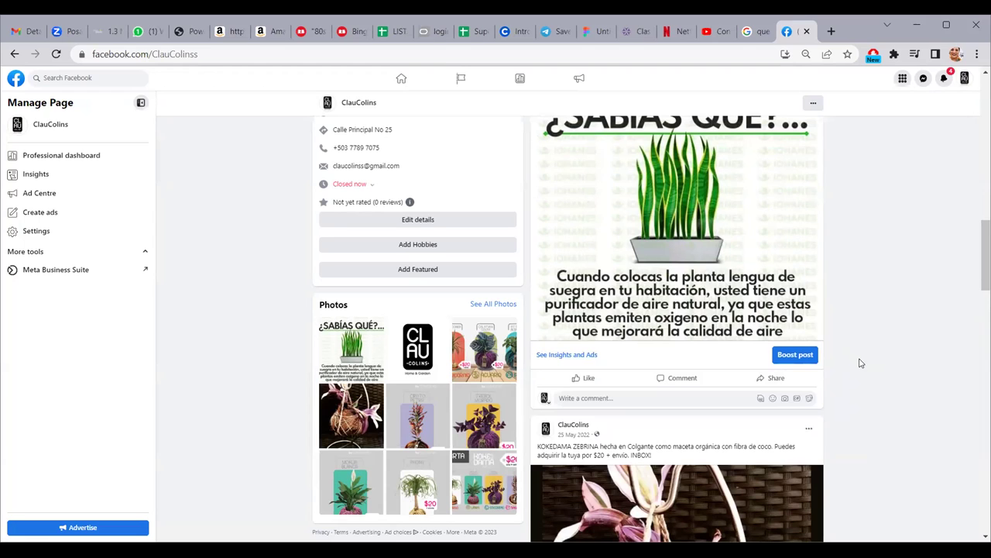
{"action": "scroll", "coordinate": [860, 363], "scroll_direction": "up", "scroll_amount": 2}
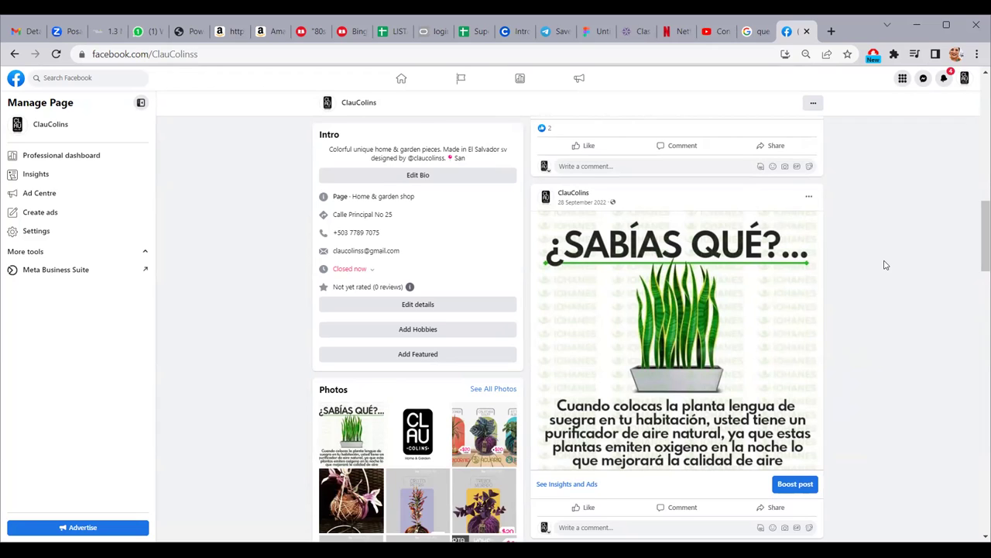
{"action": "scroll", "coordinate": [885, 265], "scroll_direction": "up", "scroll_amount": 1}
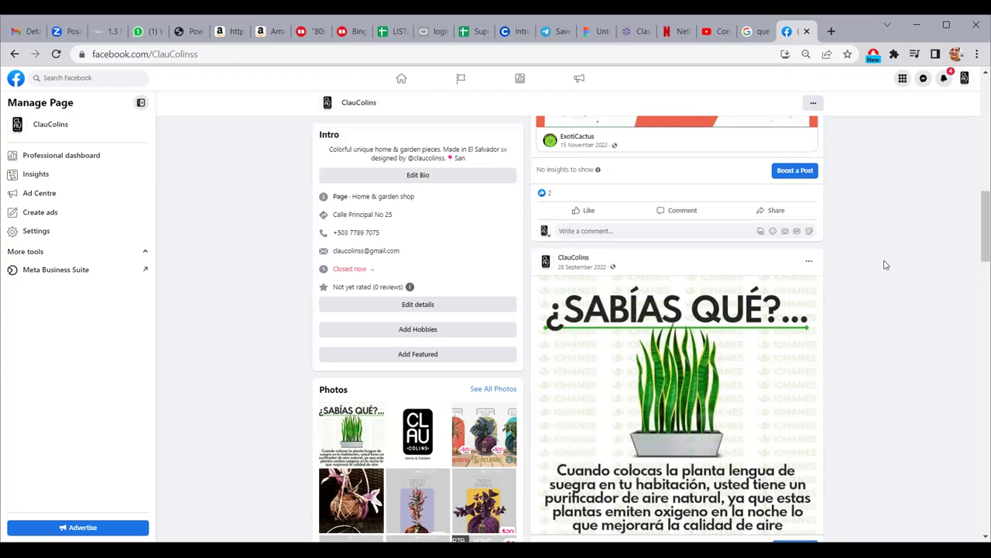
{"action": "scroll", "coordinate": [885, 265], "scroll_direction": "down", "scroll_amount": 1}
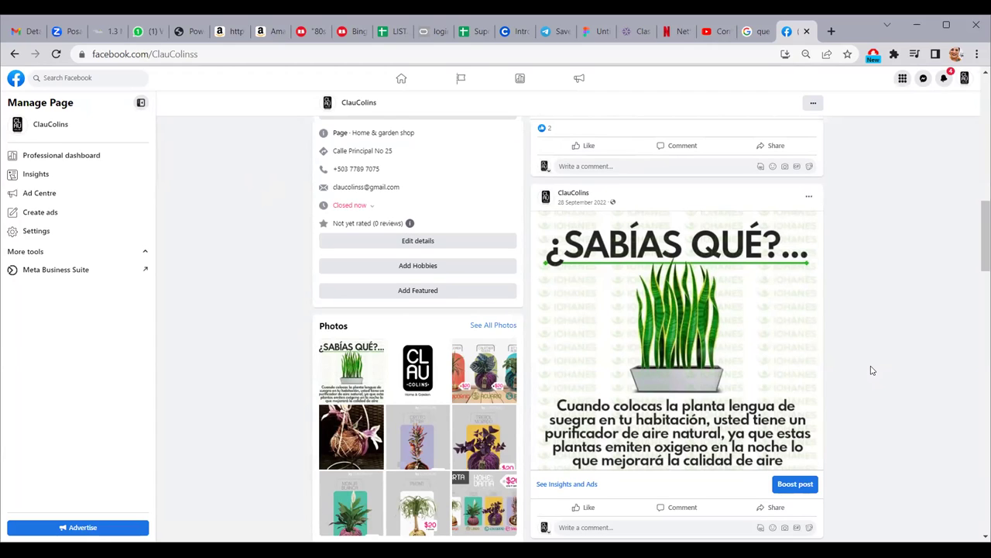
Start boosting the Croto Petra kokedama post and dismiss the tip about improving ad creative performance
{"action": "scroll", "coordinate": [871, 370], "scroll_direction": "down", "scroll_amount": 3}
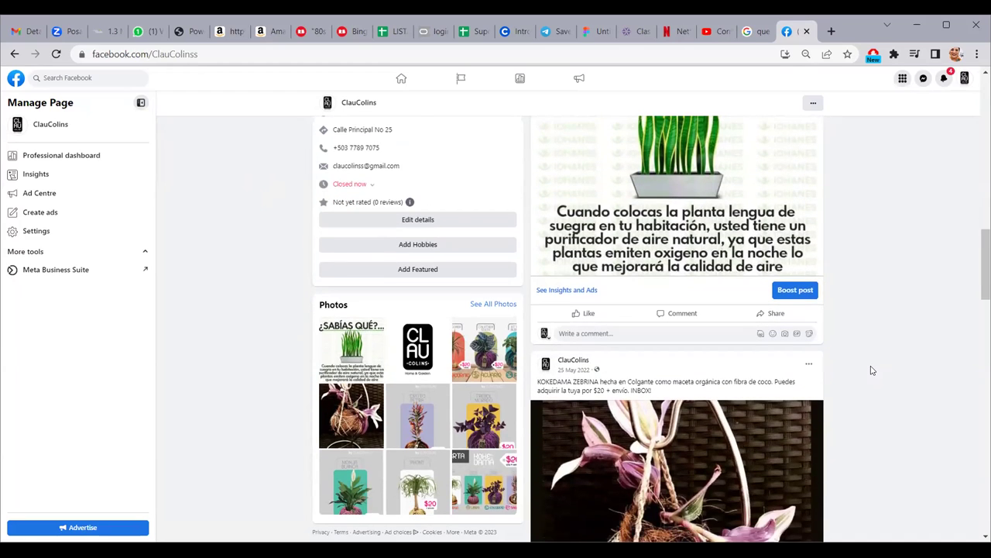
{"action": "scroll", "coordinate": [871, 370], "scroll_direction": "up", "scroll_amount": 1}
{"action": "scroll", "coordinate": [870, 370], "scroll_direction": "down", "scroll_amount": 3}
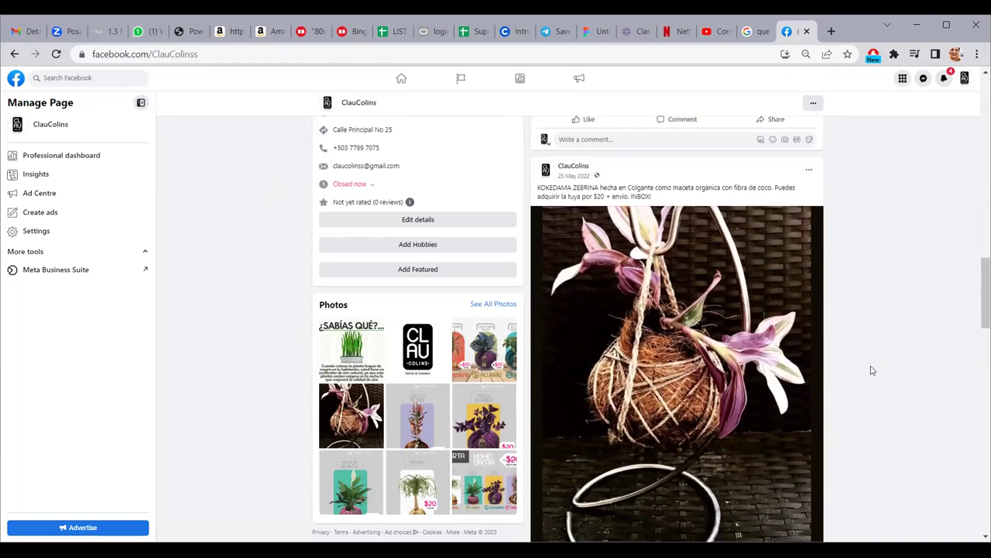
{"action": "scroll", "coordinate": [871, 370], "scroll_direction": "down", "scroll_amount": 7}
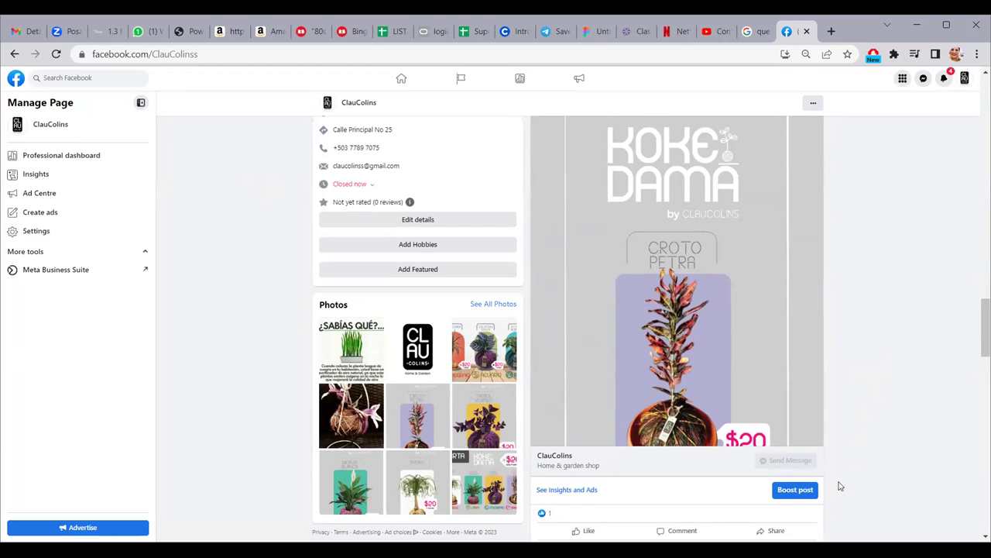
{"action": "left_click", "coordinate": [795, 491]}
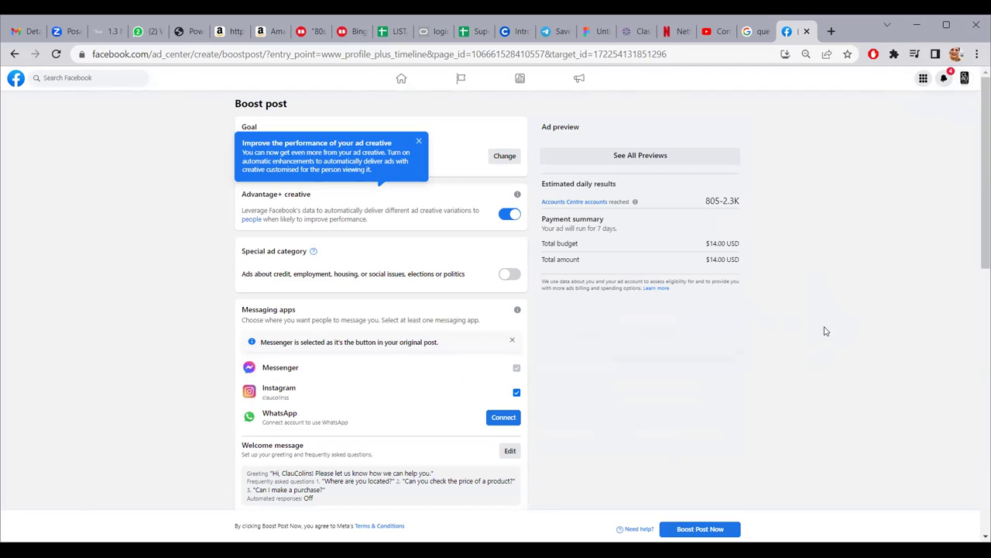
{"action": "left_click", "coordinate": [421, 141]}
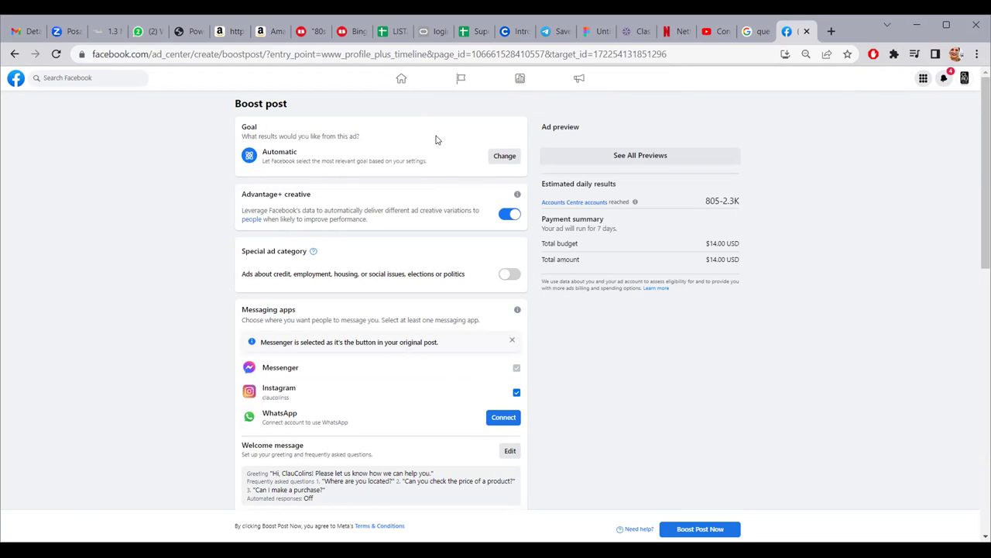
Enlarge the browser zoom of the Boost post page to 100%
{"action": "scroll", "coordinate": [664, 425], "scroll_direction": "down", "scroll_amount": 2}
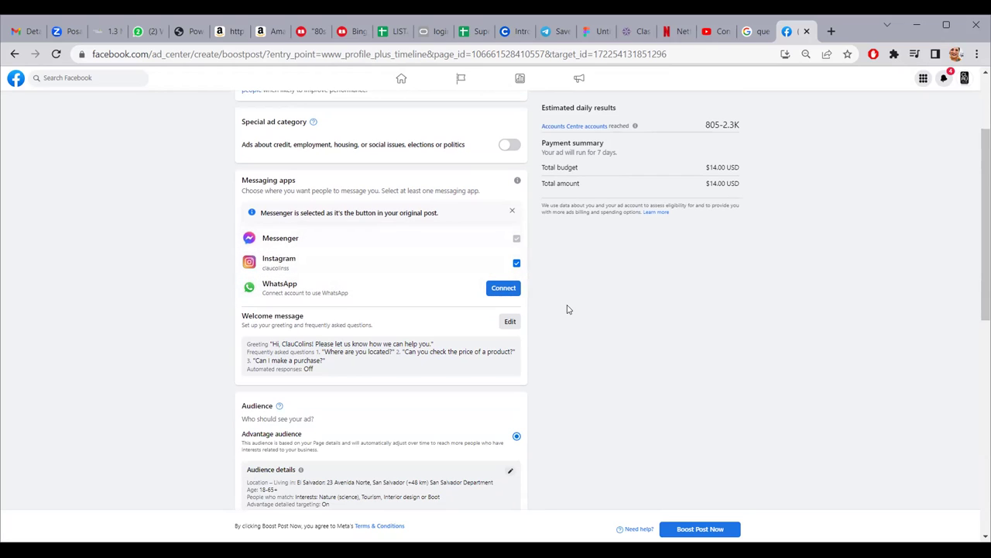
{"action": "key", "text": "ctrl+plus"}
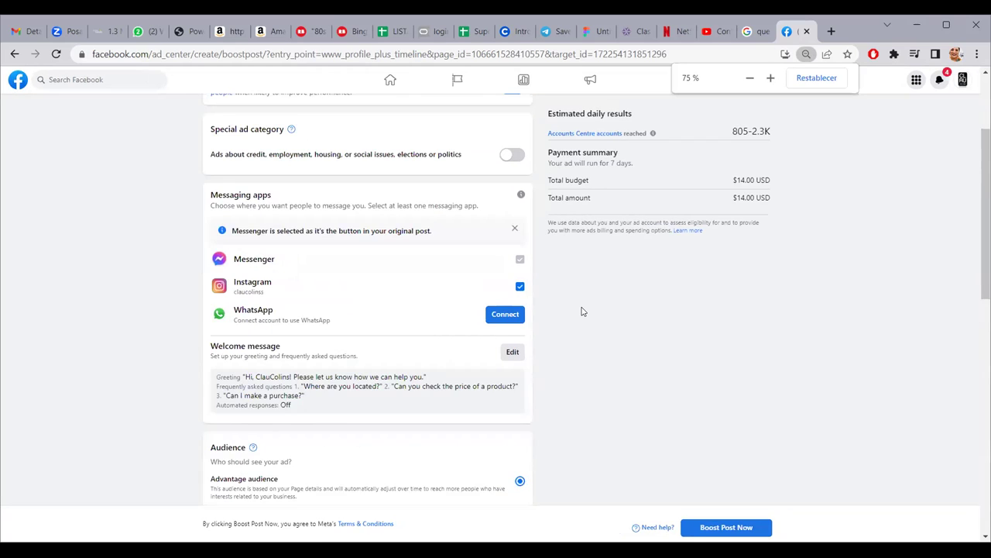
{"action": "key", "text": "ctrl+plus"}
{"action": "key", "text": "ctrl+plus"}
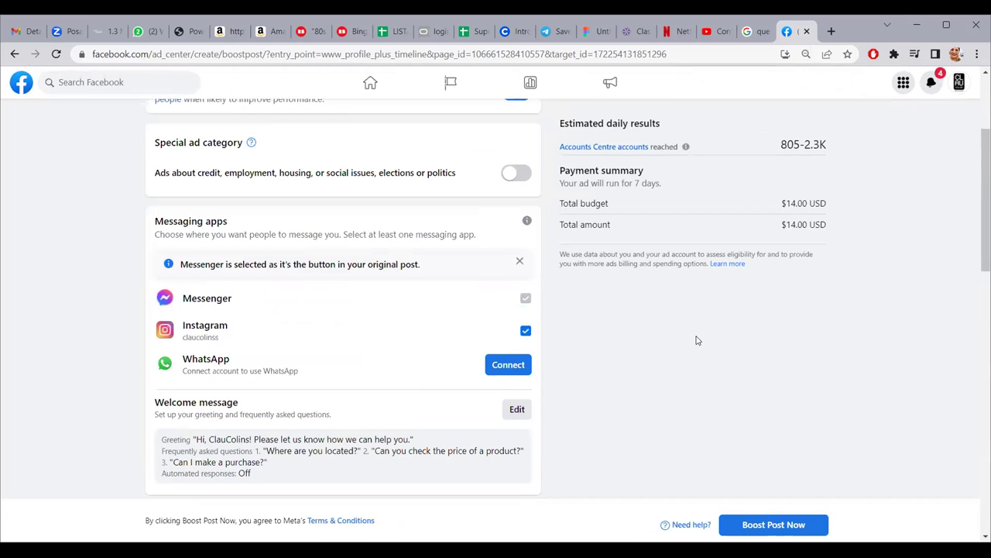
{"action": "scroll", "coordinate": [697, 340], "scroll_direction": "down", "scroll_amount": 1}
{"action": "scroll", "coordinate": [696, 340], "scroll_direction": "up", "scroll_amount": 2}
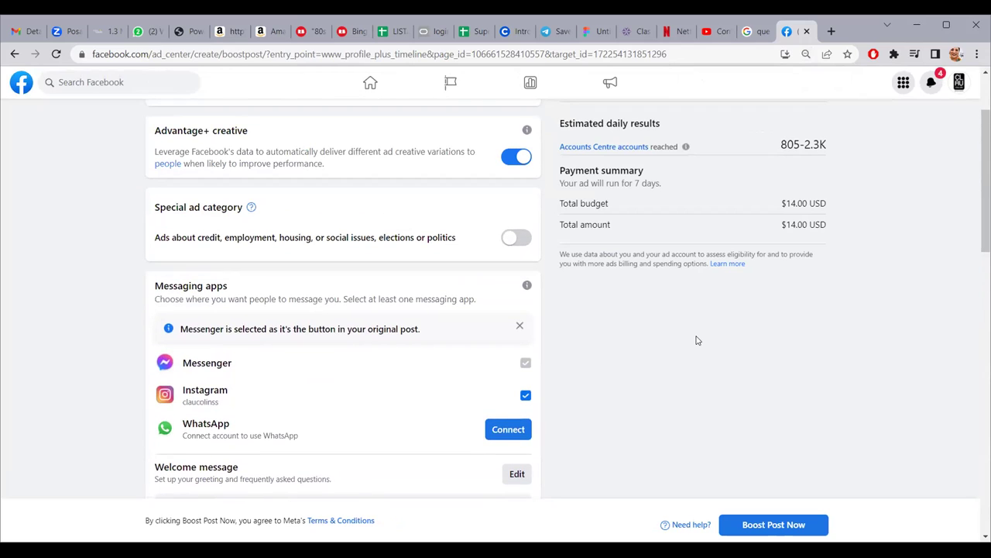
{"action": "key", "text": "ctrl+plus"}
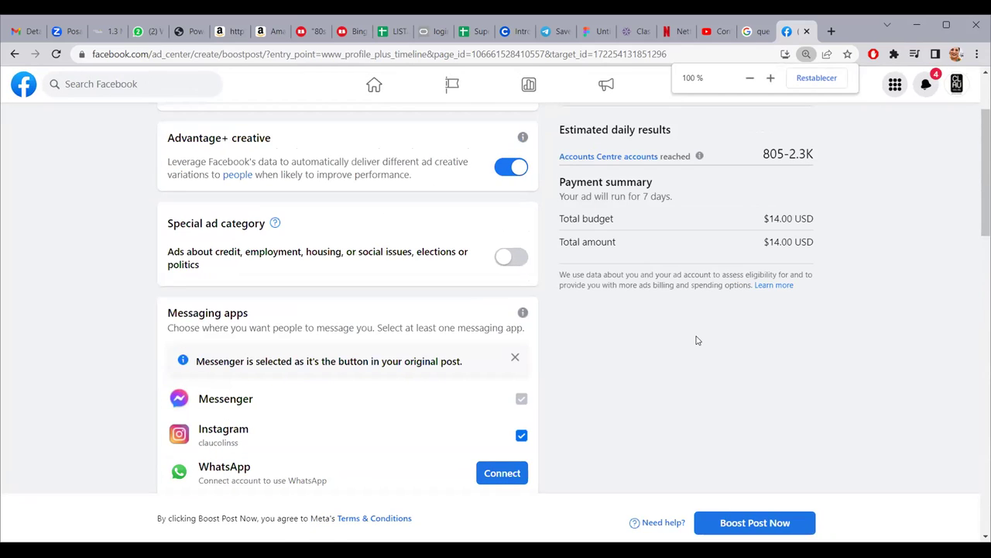
{"action": "scroll", "coordinate": [745, 363], "scroll_direction": "up", "scroll_amount": 2}
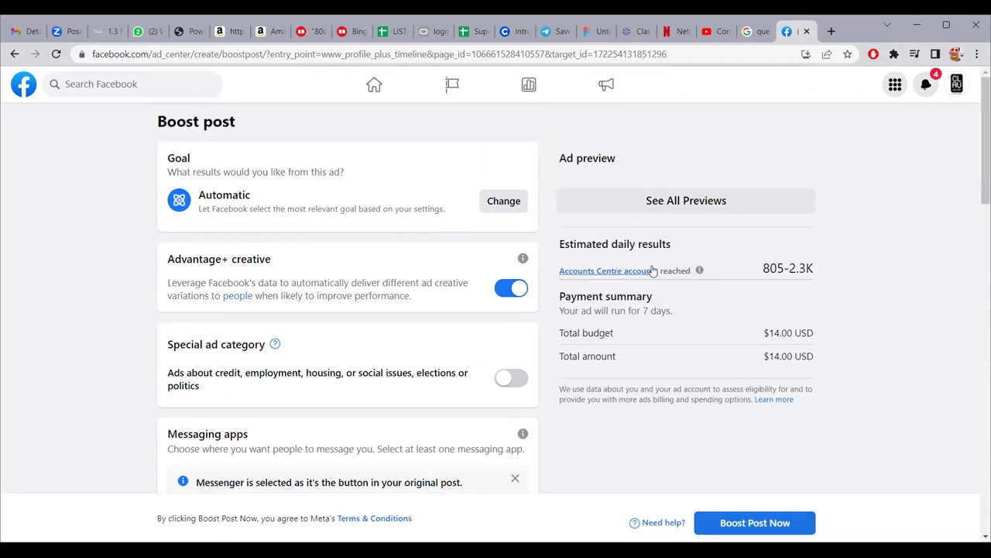
Highlight the estimated daily reach figure, and review the payment summary and messaging app options
{"action": "left_click_drag", "start_coordinate": [763, 268], "coordinate": [819, 266]}
{"action": "left_click", "coordinate": [827, 273]}
{"action": "scroll", "coordinate": [836, 296], "scroll_direction": "down", "scroll_amount": 2}
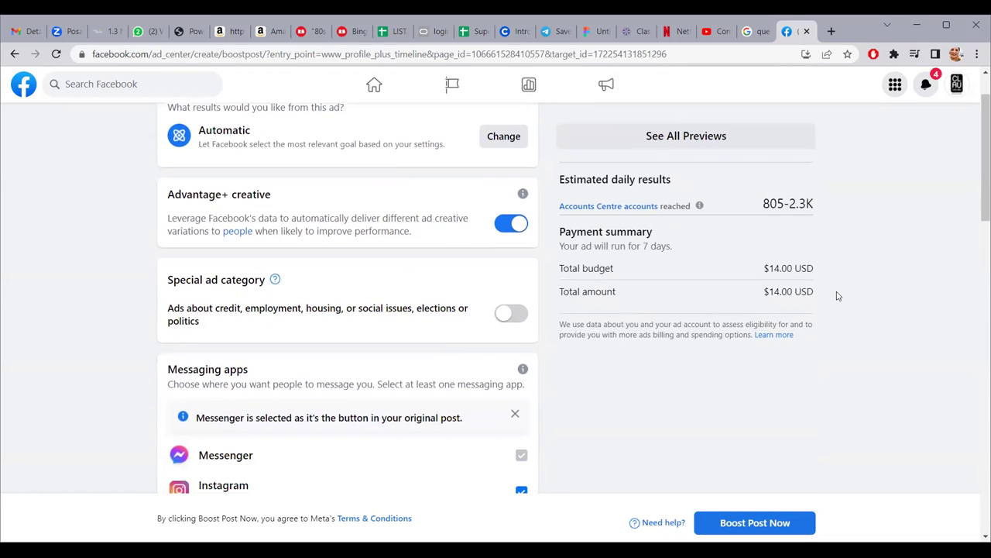
{"action": "scroll", "coordinate": [836, 296], "scroll_direction": "down", "scroll_amount": 1}
{"action": "scroll", "coordinate": [836, 296], "scroll_direction": "up", "scroll_amount": 1}
{"action": "scroll", "coordinate": [836, 296], "scroll_direction": "down", "scroll_amount": 1}
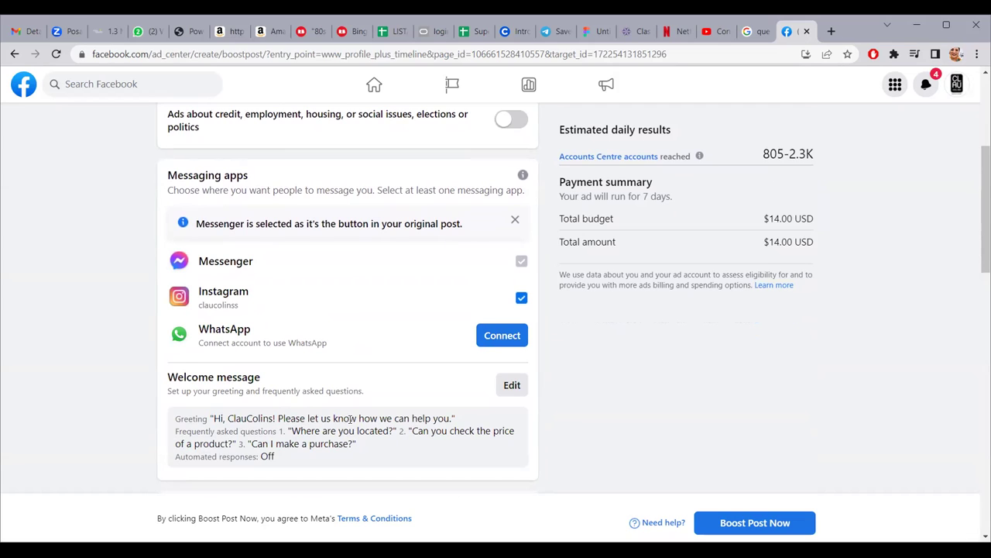
Examine the welcome message's greeting and frequently asked questions, including its Instagram preview, and close the editor without changes
{"action": "left_click", "coordinate": [512, 385]}
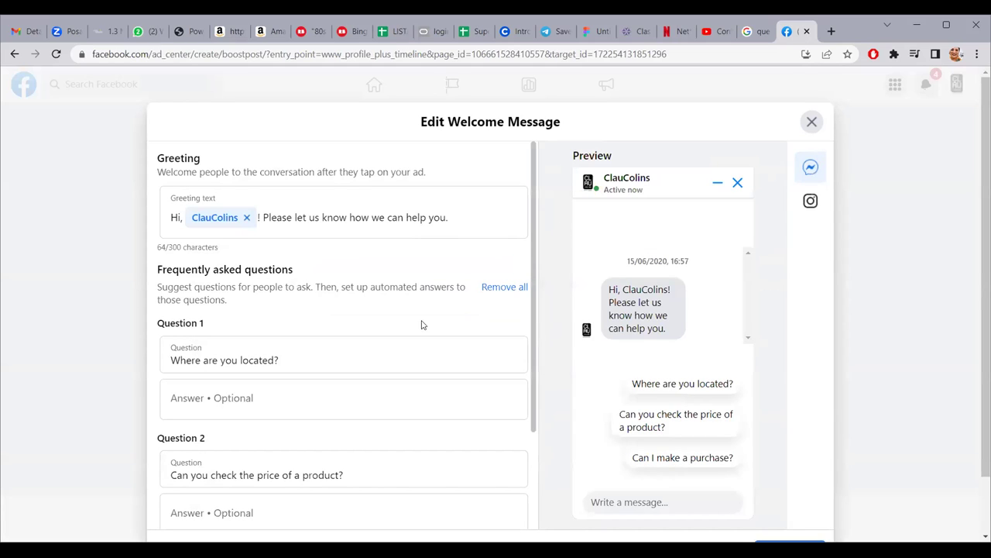
{"action": "scroll", "coordinate": [443, 323], "scroll_direction": "down", "scroll_amount": 2}
{"action": "scroll", "coordinate": [443, 320], "scroll_direction": "up", "scroll_amount": 2}
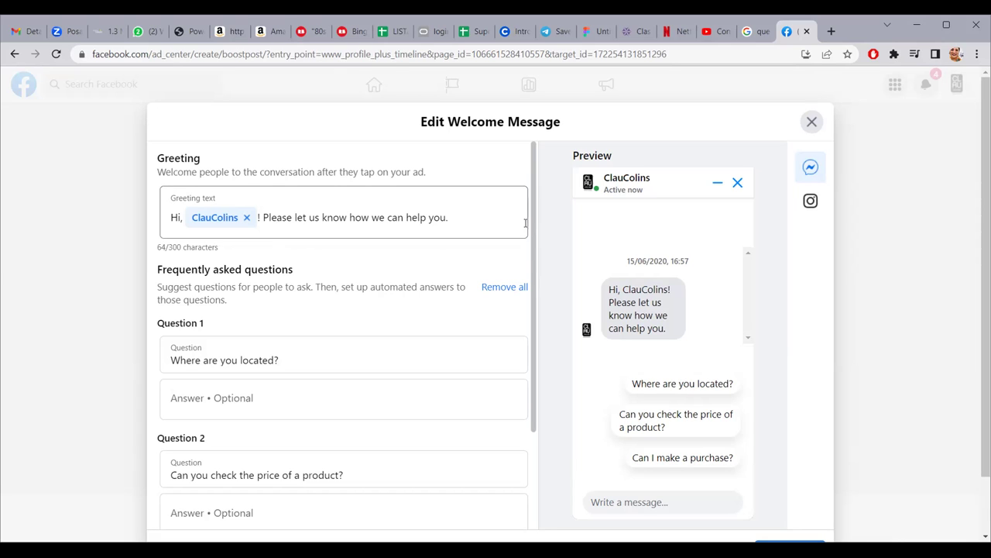
{"action": "left_click_drag", "start_coordinate": [531, 212], "coordinate": [533, 313]}
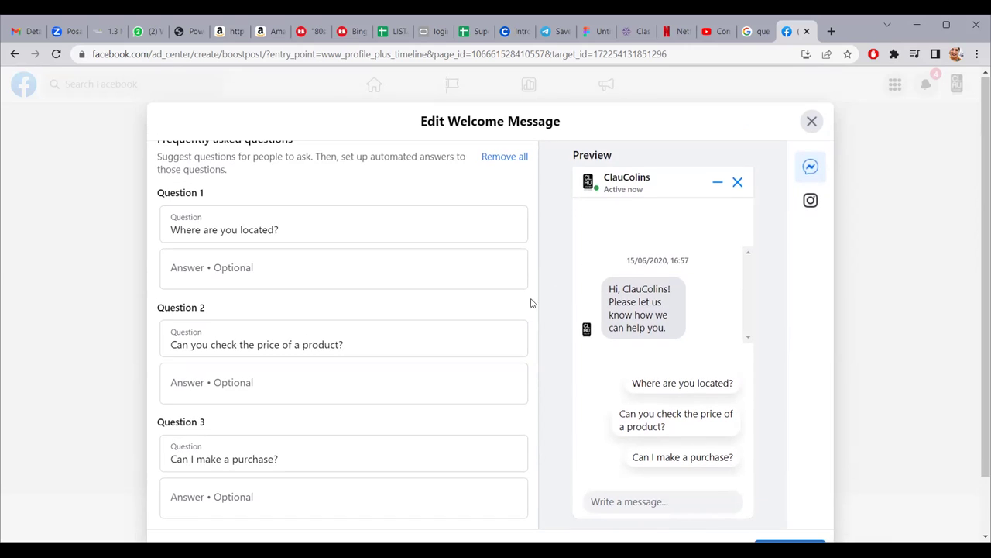
{"action": "left_click_drag", "start_coordinate": [532, 301], "coordinate": [531, 185]}
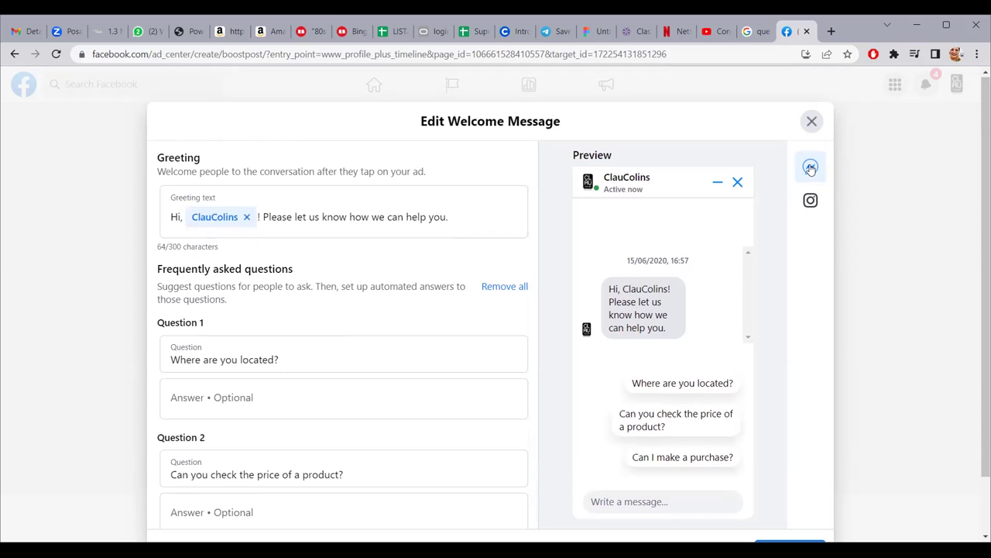
{"action": "left_click", "coordinate": [810, 201]}
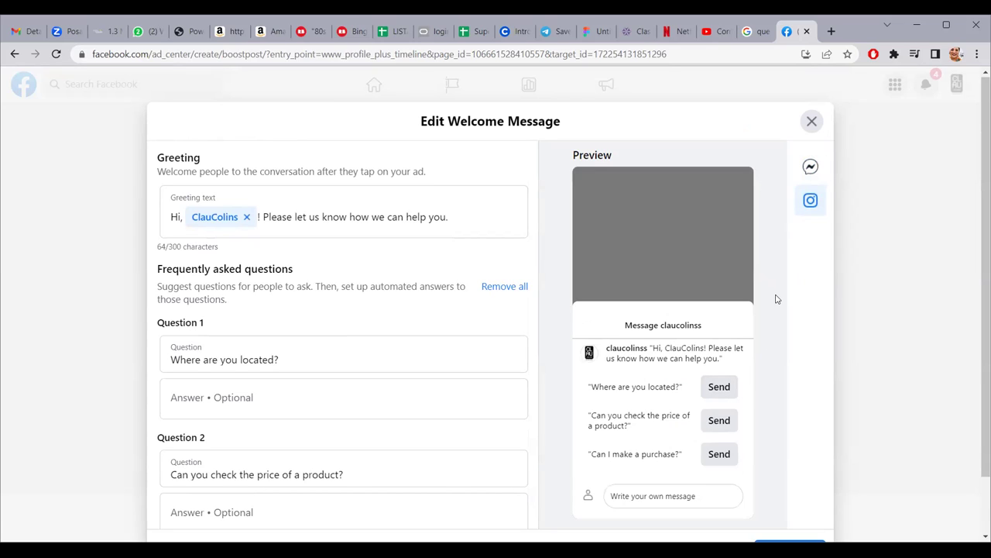
{"action": "left_click", "coordinate": [811, 122]}
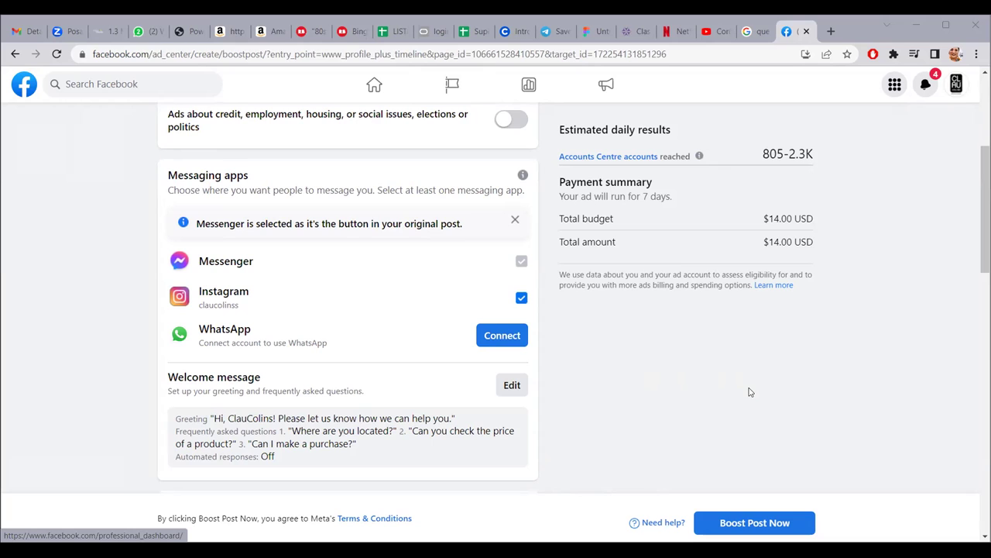
Reopen the welcome message editor to check the greeting and suggested questions, and cancel without saving
{"action": "left_click", "coordinate": [512, 386]}
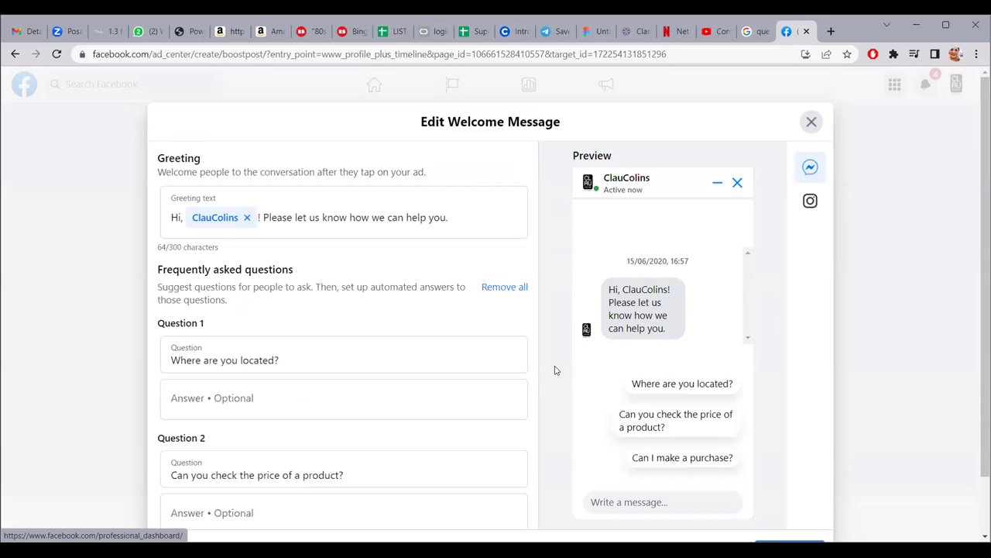
{"action": "scroll", "coordinate": [554, 370], "scroll_direction": "down", "scroll_amount": 1}
{"action": "scroll", "coordinate": [555, 370], "scroll_direction": "up", "scroll_amount": 1}
{"action": "scroll", "coordinate": [555, 370], "scroll_direction": "down", "scroll_amount": 1}
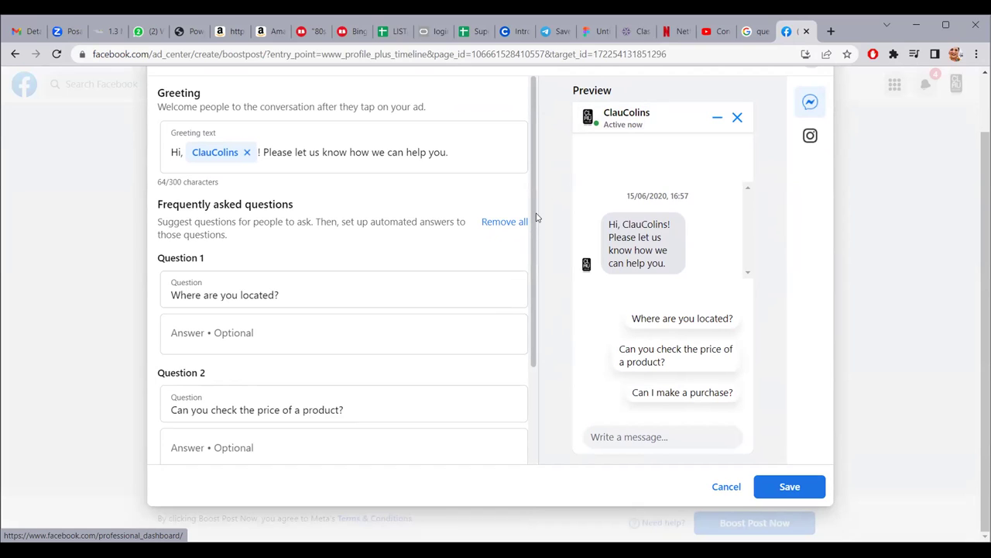
{"action": "left_click", "coordinate": [726, 486]}
Review the boost settings for goal, Advantage+ creative, special ad category, messaging apps and audience
{"action": "scroll", "coordinate": [760, 333], "scroll_direction": "up", "scroll_amount": 3}
{"action": "scroll", "coordinate": [760, 333], "scroll_direction": "up", "scroll_amount": 1}
{"action": "scroll", "coordinate": [760, 333], "scroll_direction": "down", "scroll_amount": 3}
{"action": "scroll", "coordinate": [760, 333], "scroll_direction": "up", "scroll_amount": 1}
{"action": "scroll", "coordinate": [759, 334], "scroll_direction": "down", "scroll_amount": 1}
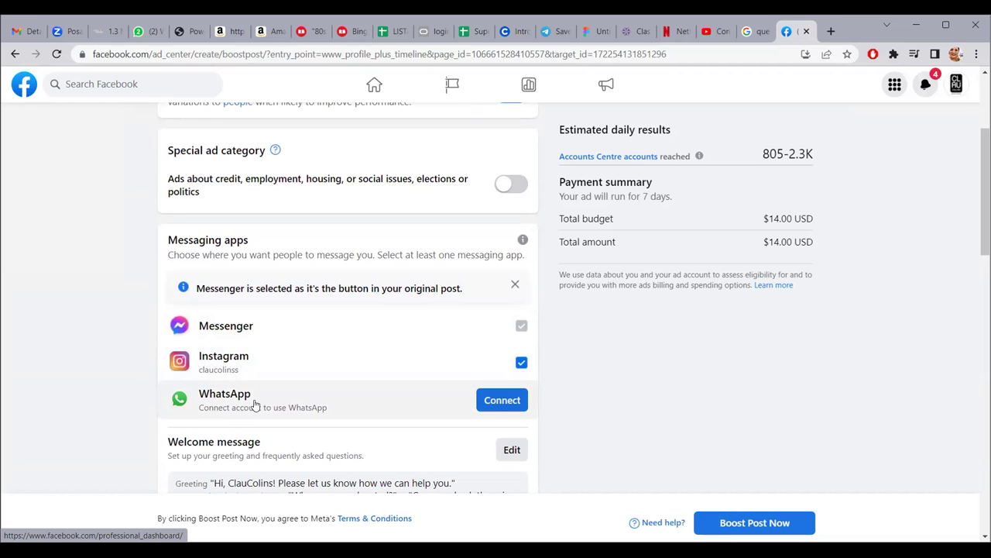
{"action": "scroll", "coordinate": [677, 378], "scroll_direction": "down", "scroll_amount": 2}
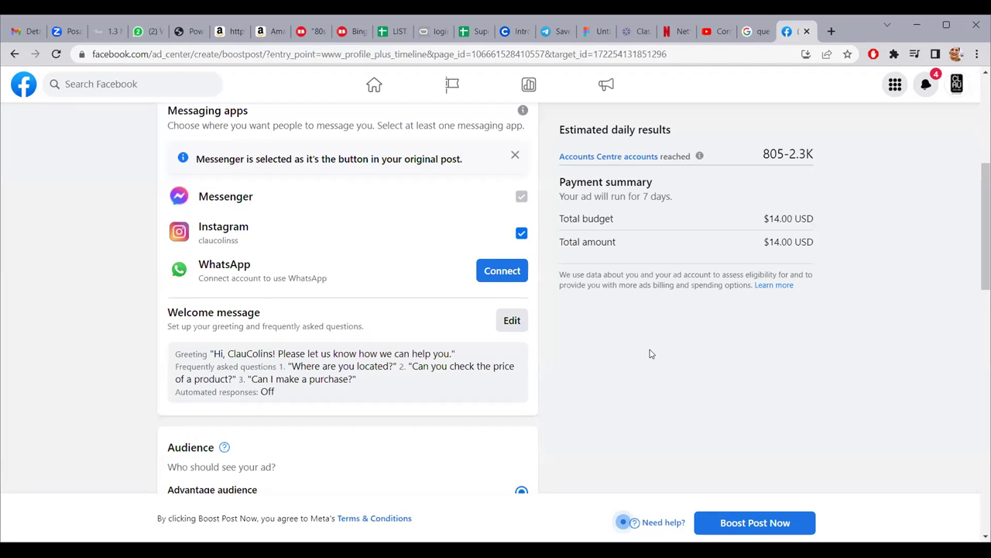
{"action": "scroll", "coordinate": [651, 354], "scroll_direction": "up", "scroll_amount": 4}
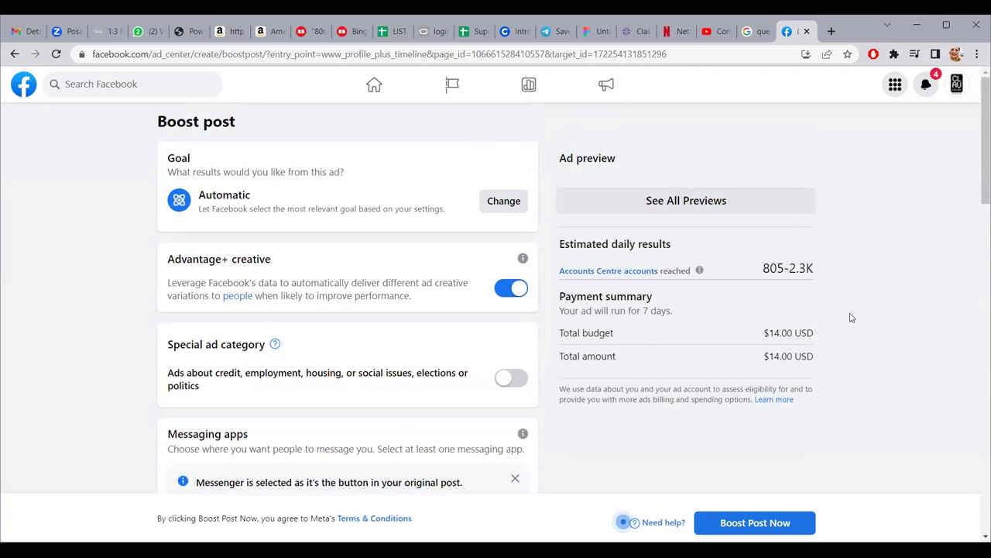
Review all boost settings, from goal and messaging apps through audience, duration and total budget to placements and payment method
{"action": "scroll", "coordinate": [851, 318], "scroll_direction": "down", "scroll_amount": 1}
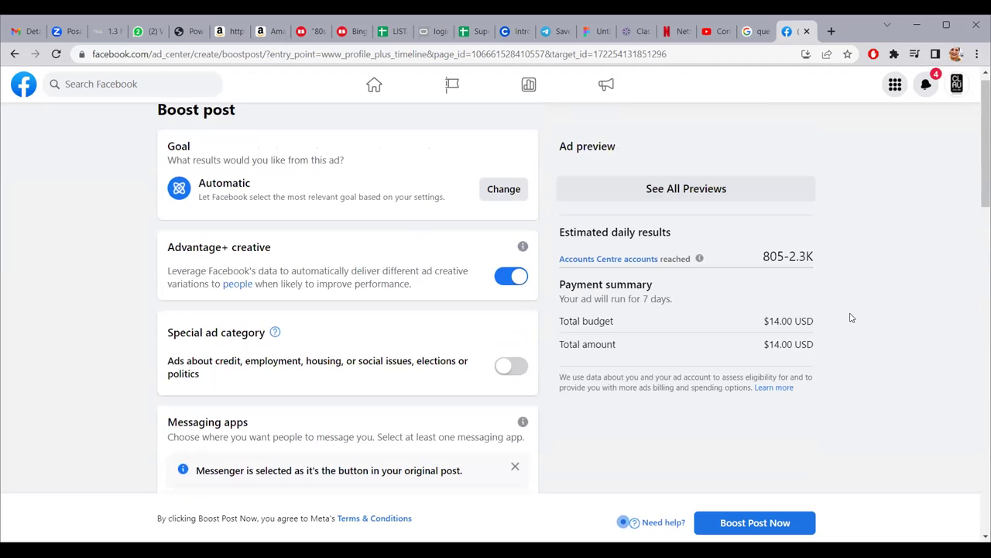
{"action": "scroll", "coordinate": [851, 318], "scroll_direction": "down", "scroll_amount": 5}
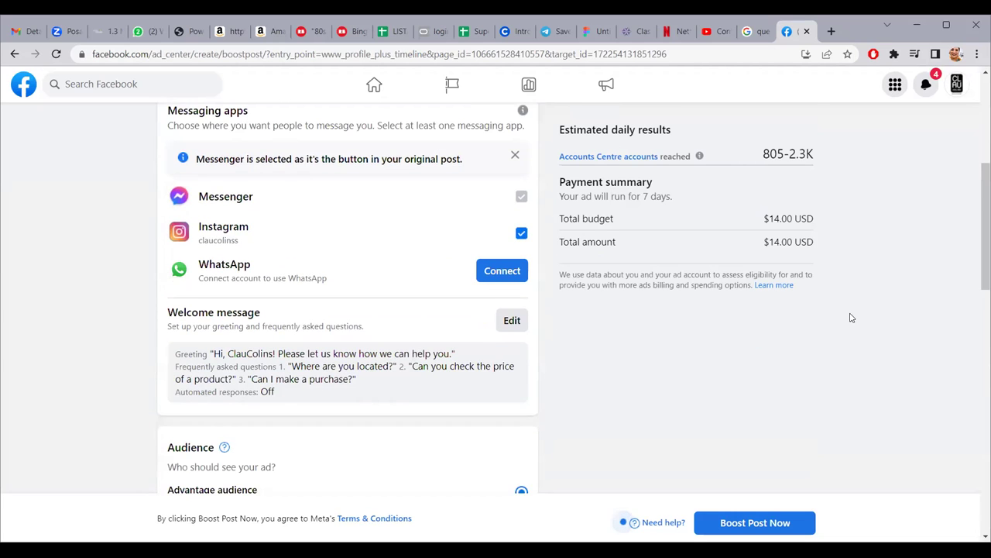
{"action": "scroll", "coordinate": [851, 318], "scroll_direction": "down", "scroll_amount": 1}
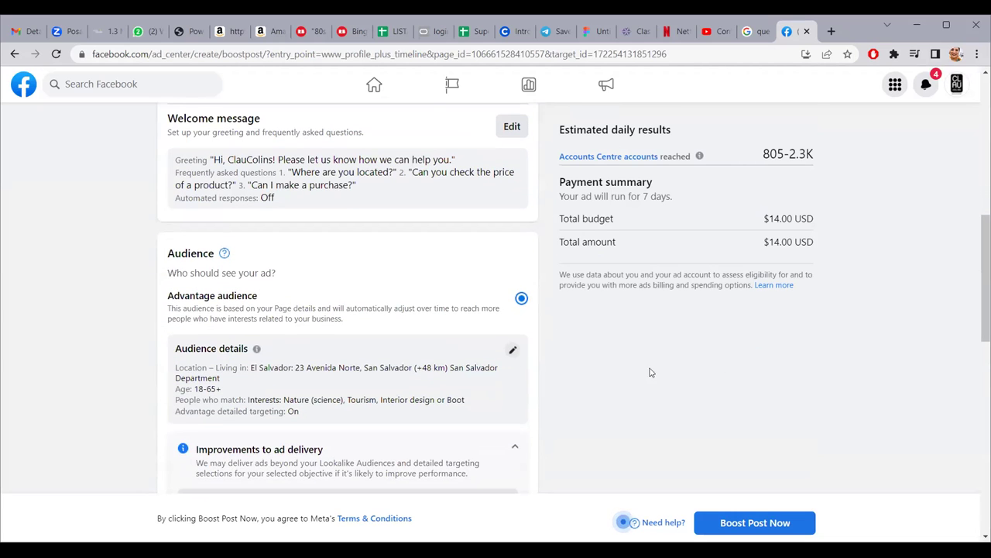
{"action": "scroll", "coordinate": [635, 370], "scroll_direction": "down", "scroll_amount": 1}
{"action": "scroll", "coordinate": [635, 371], "scroll_direction": "down", "scroll_amount": 3}
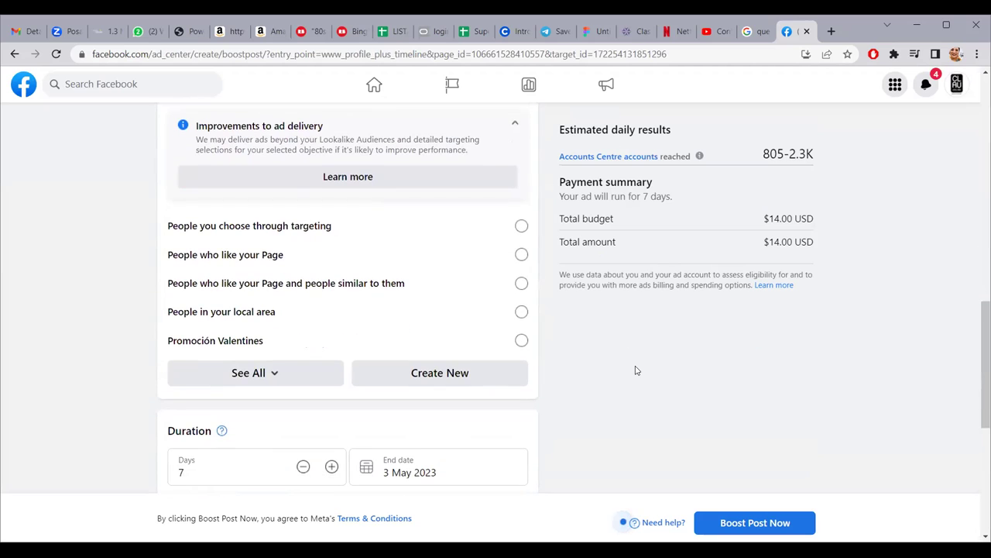
{"action": "scroll", "coordinate": [635, 370], "scroll_direction": "down", "scroll_amount": 3}
{"action": "scroll", "coordinate": [635, 370], "scroll_direction": "down", "scroll_amount": 3}
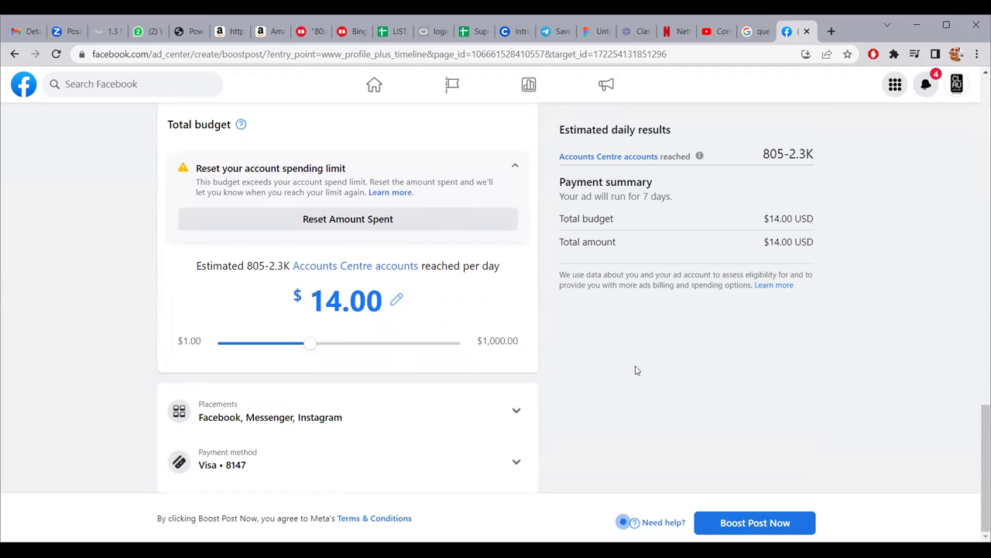
{"action": "scroll", "coordinate": [635, 371], "scroll_direction": "up", "scroll_amount": 10}
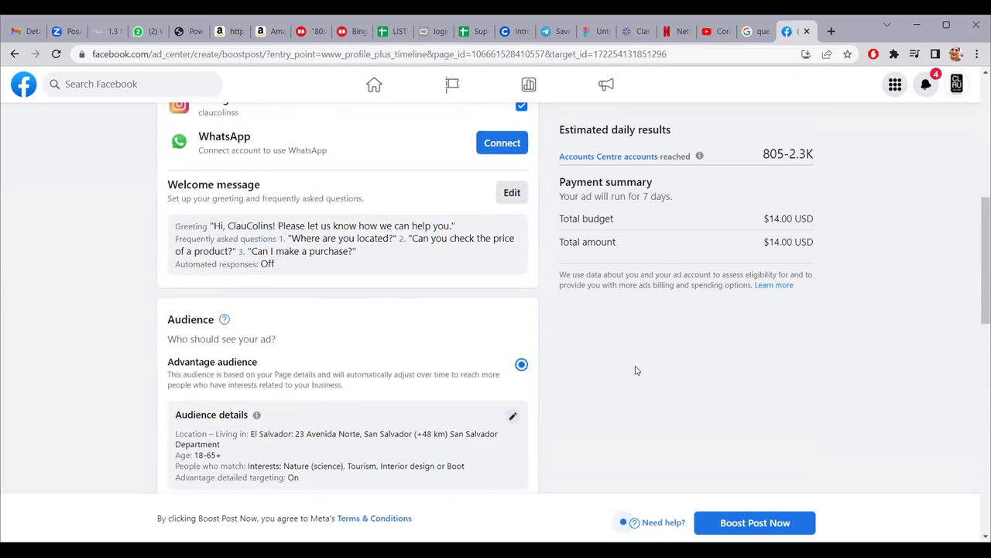
{"action": "scroll", "coordinate": [635, 370], "scroll_direction": "up", "scroll_amount": 6}
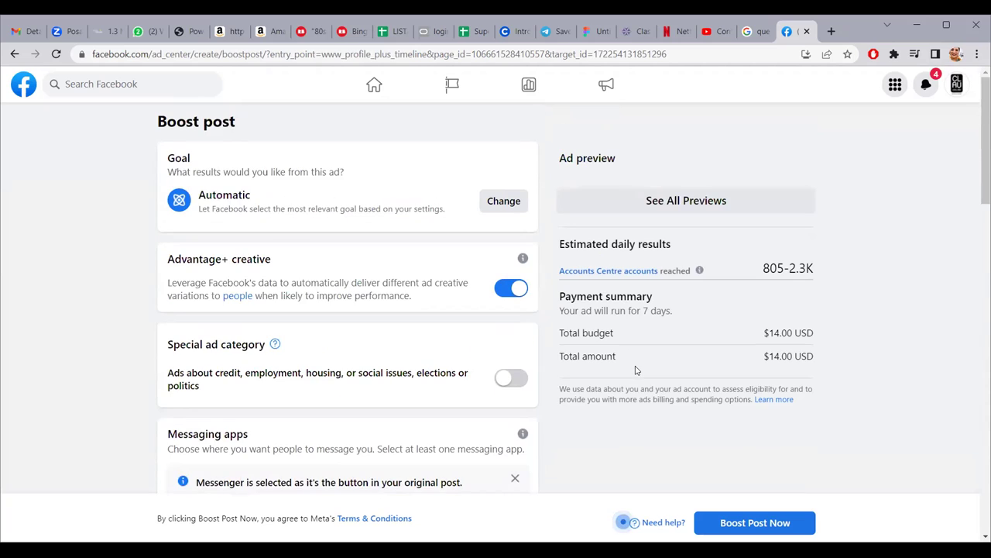
Open the Advantage audience details for editing and set the target gender to Women
{"action": "scroll", "coordinate": [635, 370], "scroll_direction": "down", "scroll_amount": 5}
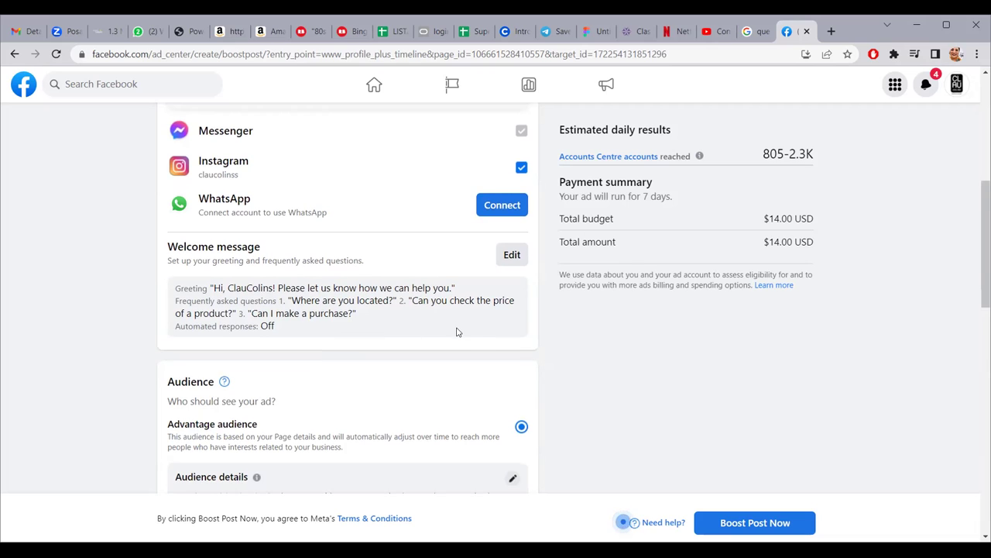
{"action": "scroll", "coordinate": [441, 328], "scroll_direction": "down", "scroll_amount": 1}
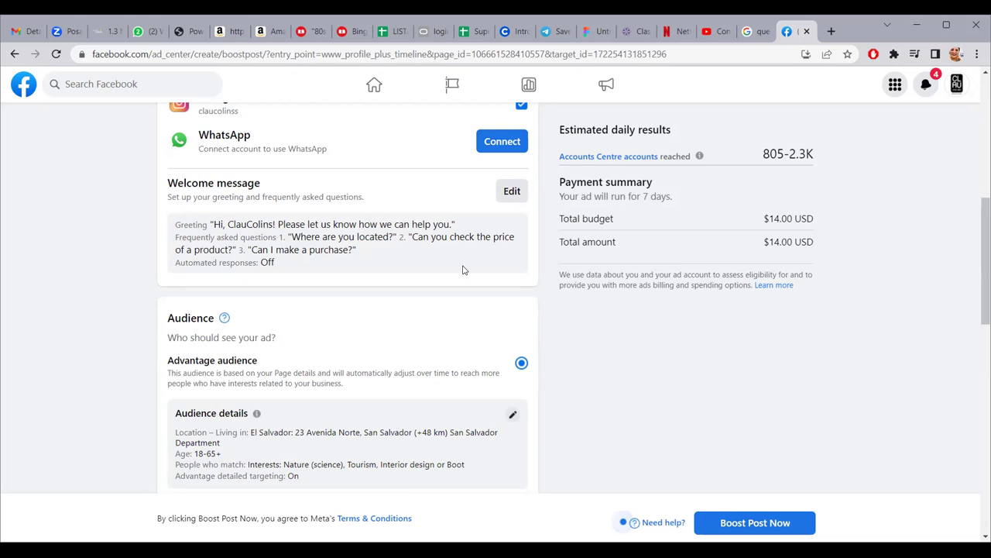
{"action": "scroll", "coordinate": [463, 269], "scroll_direction": "down", "scroll_amount": 2}
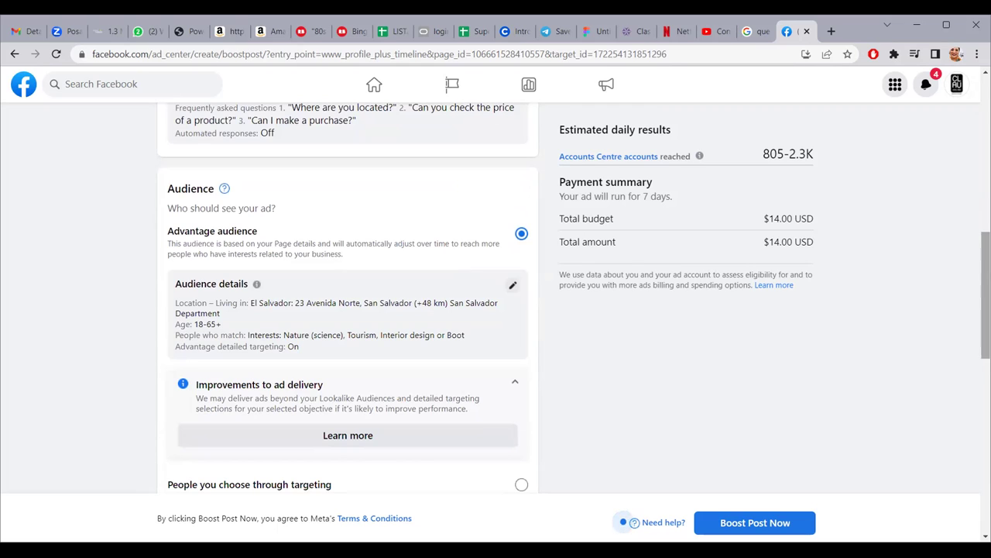
{"action": "left_click_drag", "start_coordinate": [985, 295], "coordinate": [986, 308]}
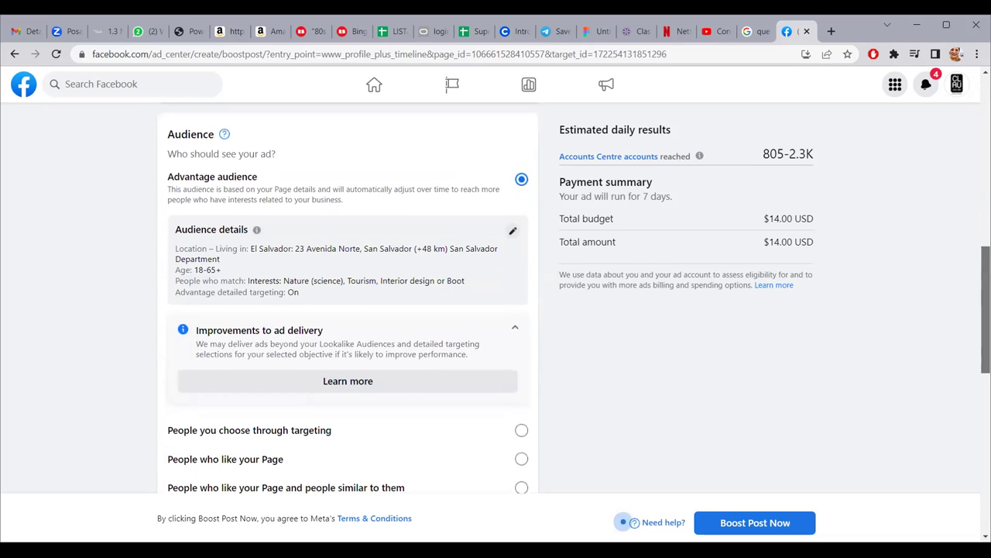
{"action": "left_click", "coordinate": [513, 232]}
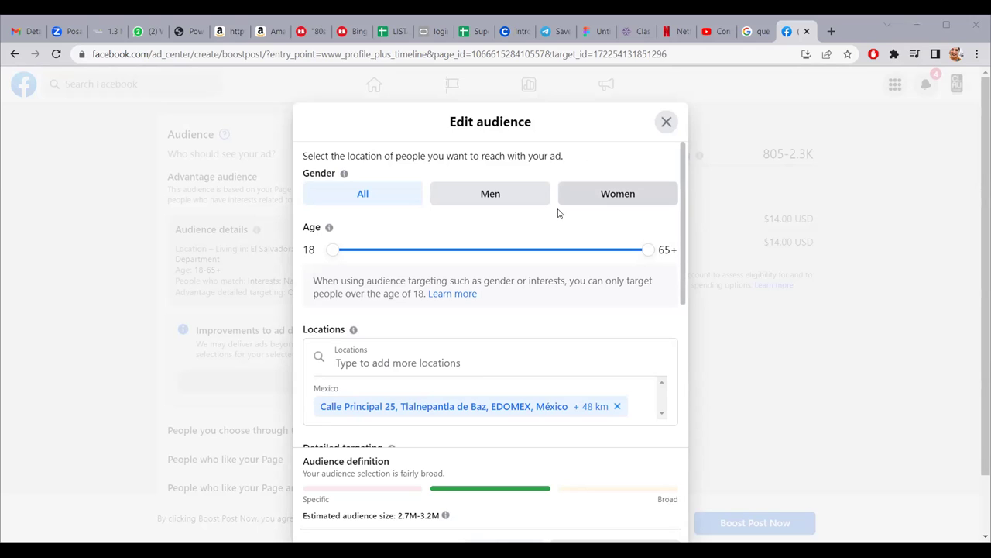
{"action": "left_click", "coordinate": [624, 196]}
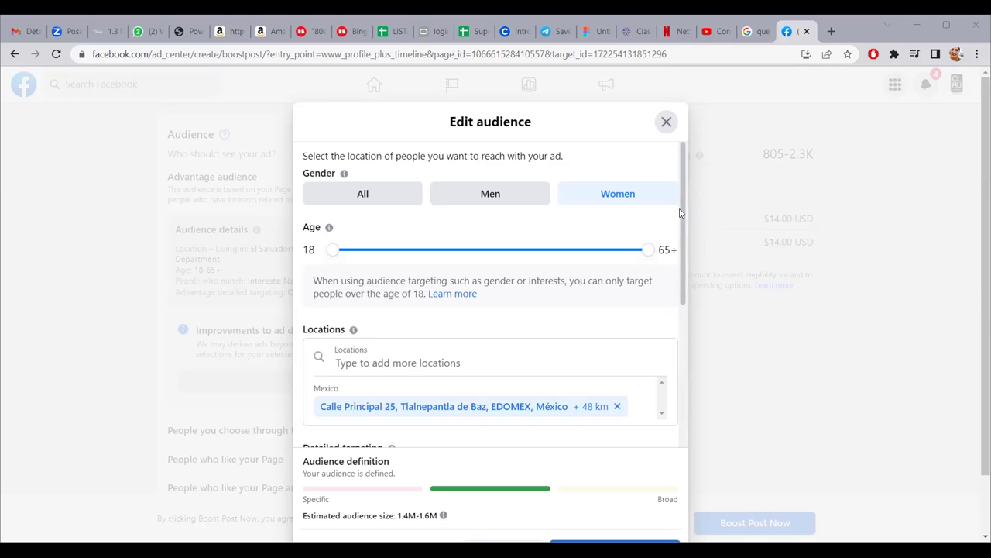
Set the audience's age range to 25–53
{"action": "double_click", "coordinate": [308, 248]}
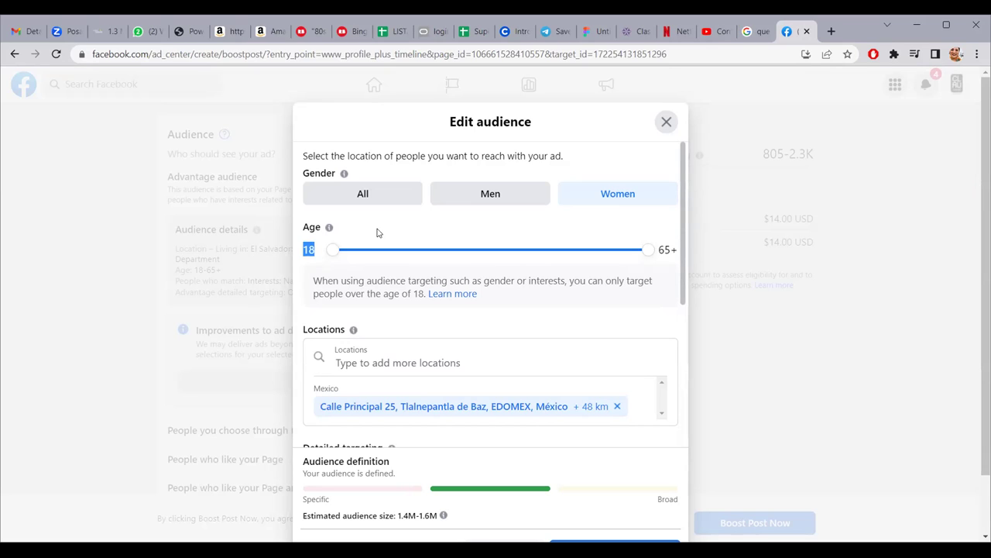
{"action": "left_click", "coordinate": [318, 250]}
{"action": "mouse_move", "coordinate": [335, 253]}
{"action": "left_mouse_down"}
{"action": "mouse_move", "coordinate": [369, 243]}
{"action": "mouse_move", "coordinate": [392, 253]}
{"action": "mouse_move", "coordinate": [323, 253]}
{"action": "left_mouse_up"}
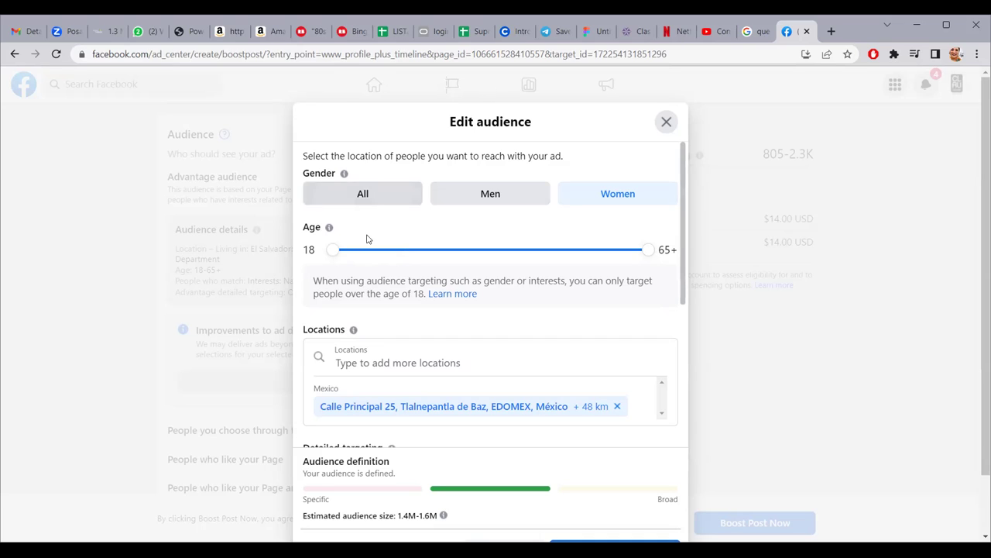
{"action": "left_click_drag", "start_coordinate": [335, 250], "coordinate": [379, 251]}
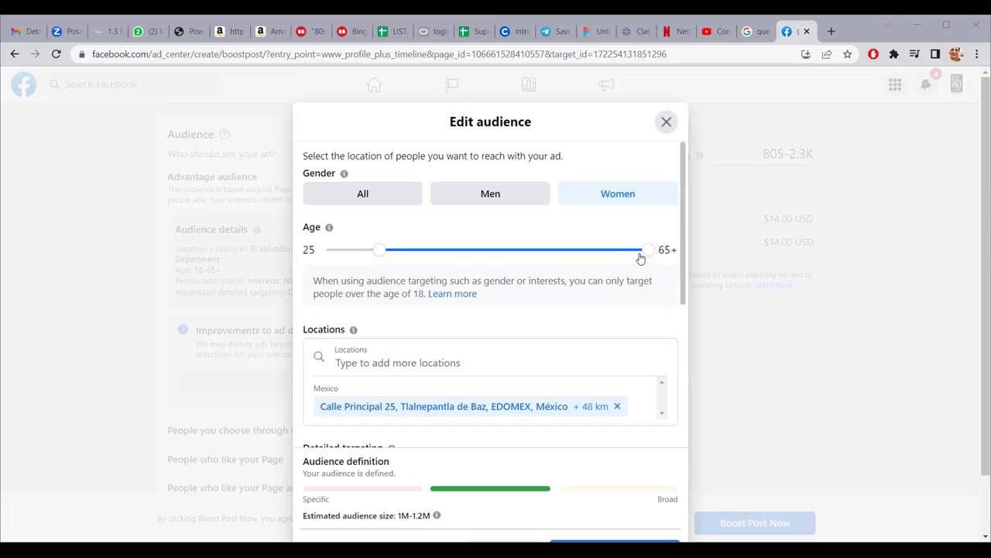
{"action": "left_click_drag", "start_coordinate": [648, 253], "coordinate": [570, 254]}
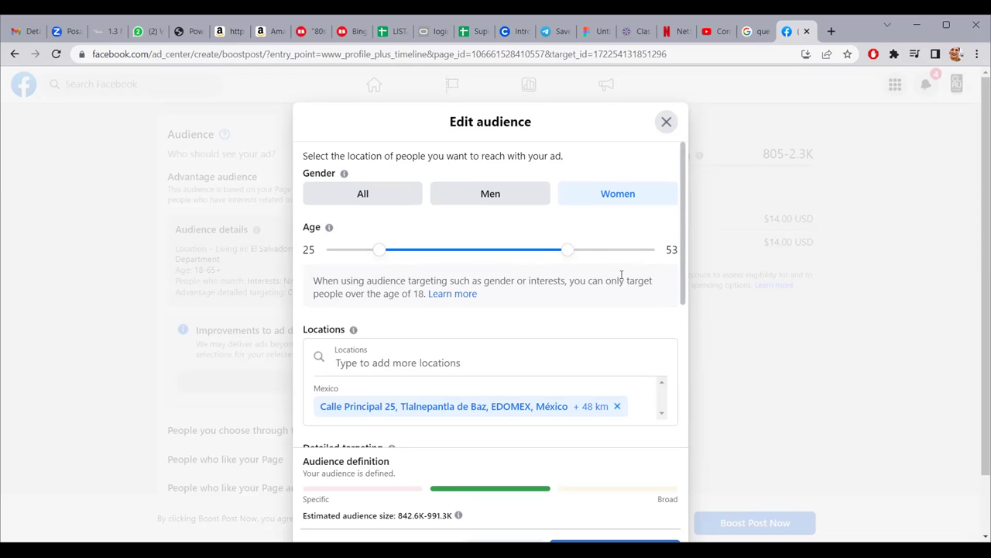
Add San Salvador, San Salvador Department, El Salvador to the audience locations and remove the Mexico address
{"action": "scroll", "coordinate": [621, 275], "scroll_direction": "down", "scroll_amount": 1}
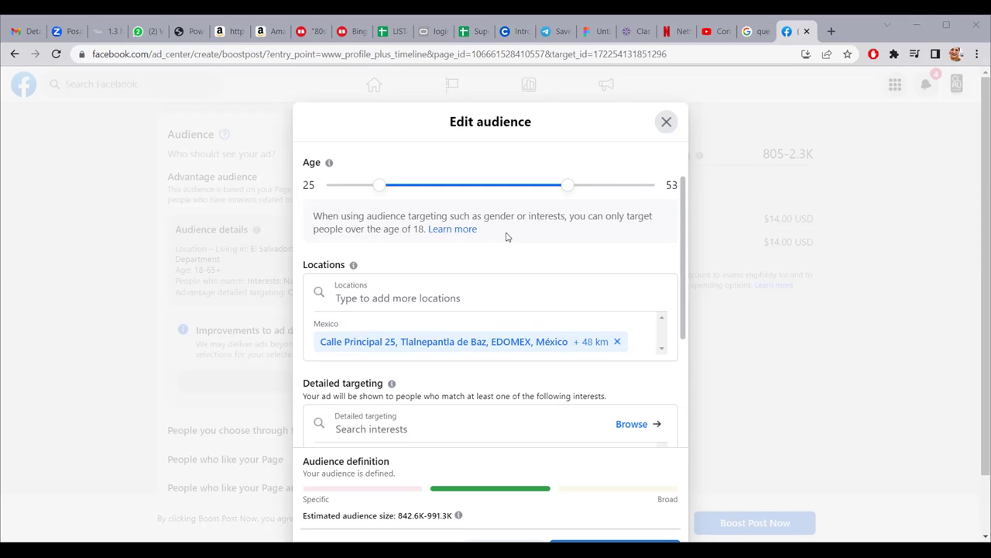
{"action": "left_click", "coordinate": [420, 298]}
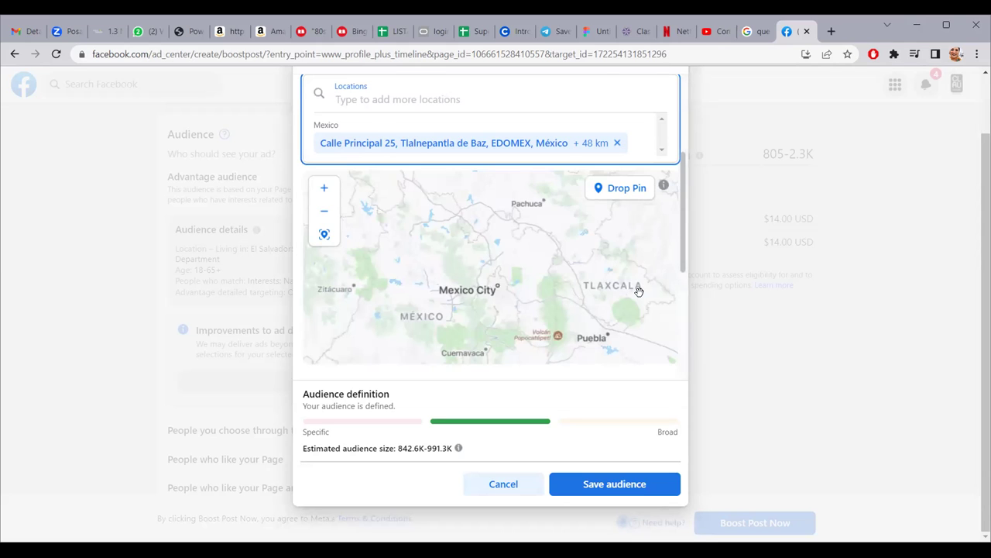
{"action": "scroll", "coordinate": [638, 290], "scroll_direction": "up", "scroll_amount": 2}
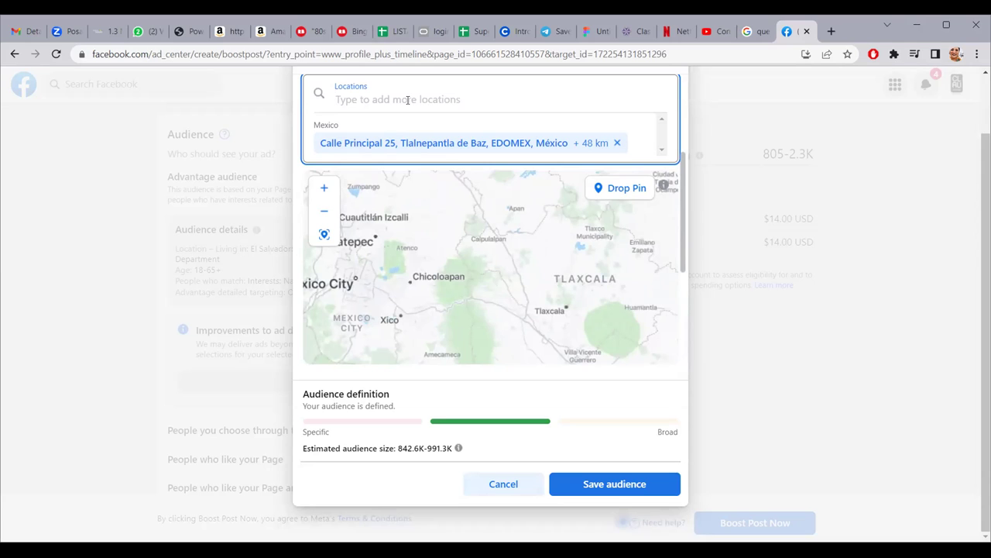
{"action": "type", "text": "San "}
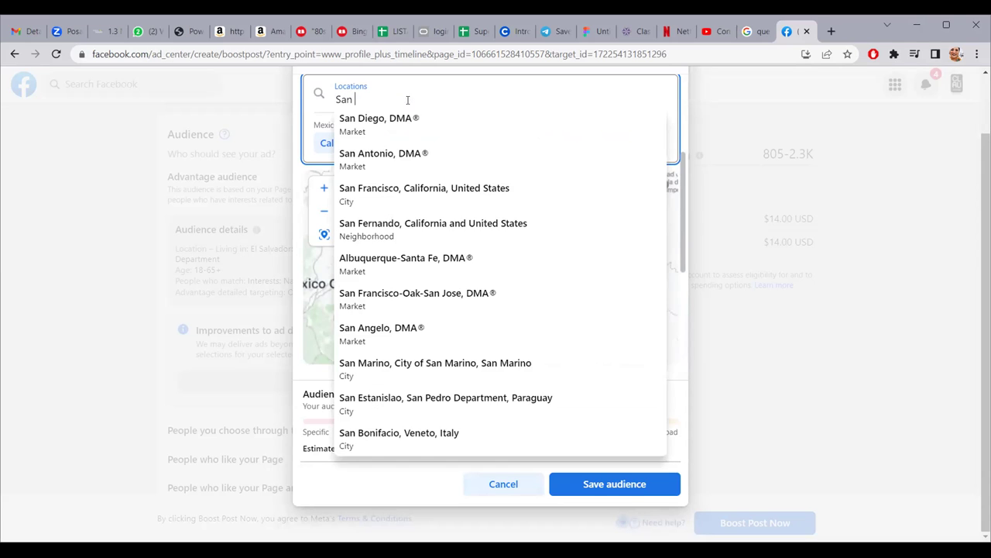
{"action": "type", "text": "Salvador"}
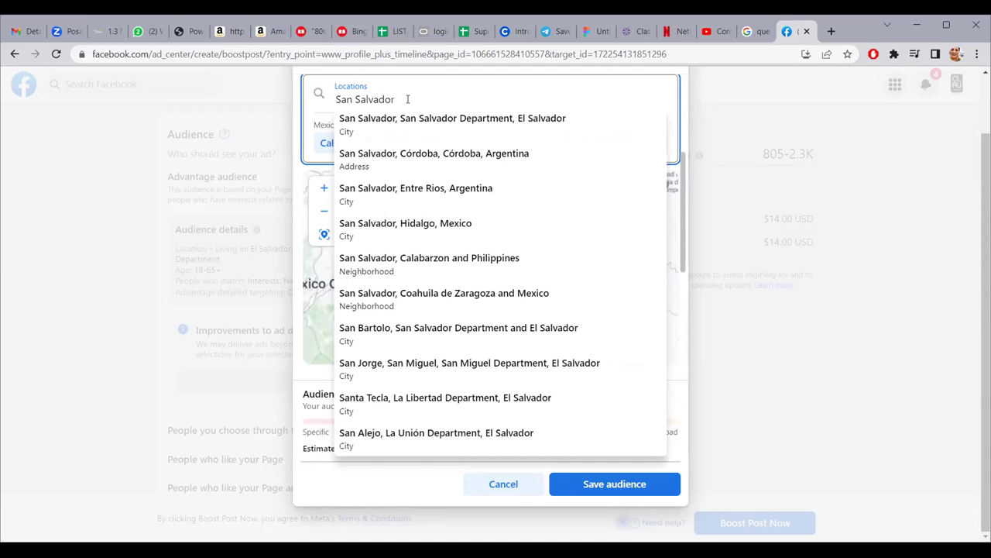
{"action": "left_click", "coordinate": [371, 123]}
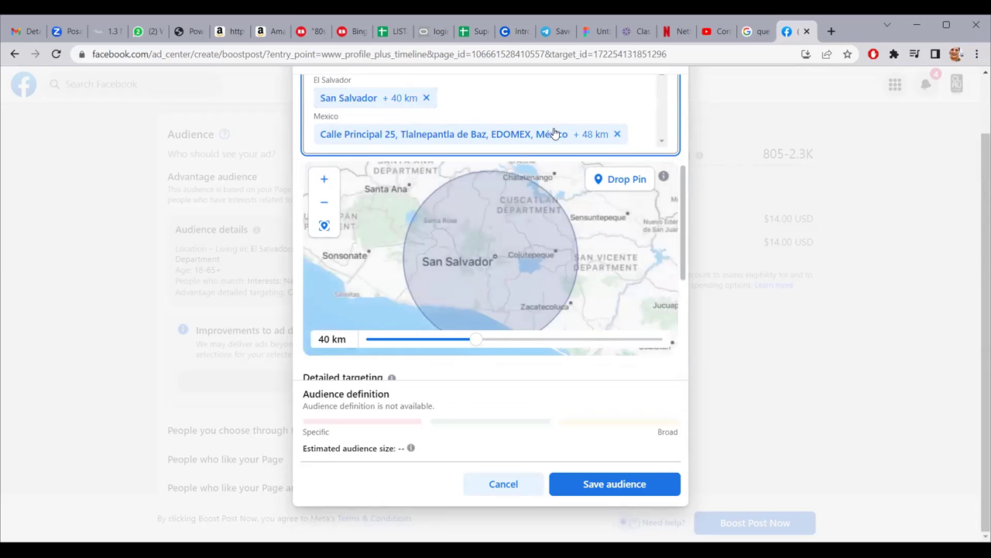
{"action": "left_click", "coordinate": [617, 134]}
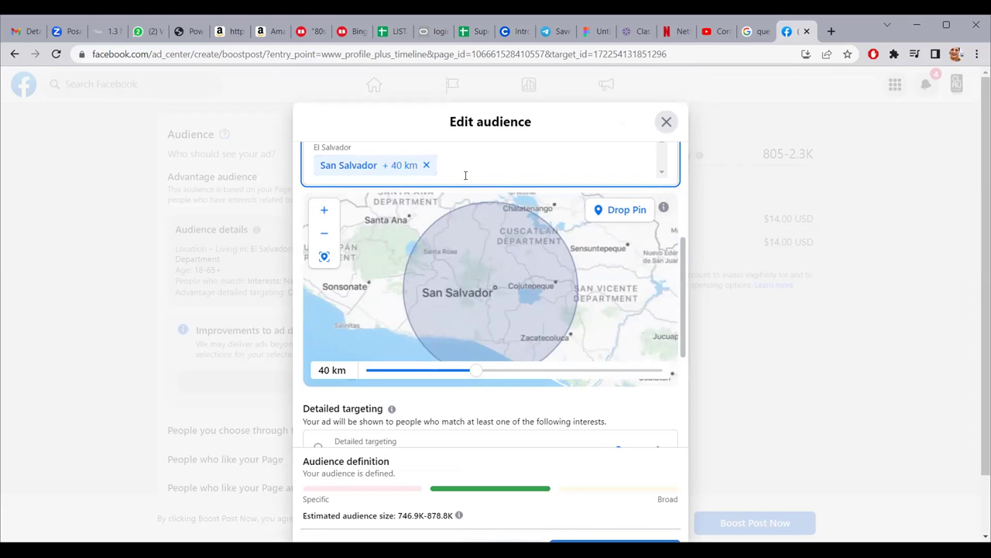
Replace San Salvador in the audience locations with the city San Miguel, San Miguel Department, El Salvador
{"action": "left_click", "coordinate": [426, 167]}
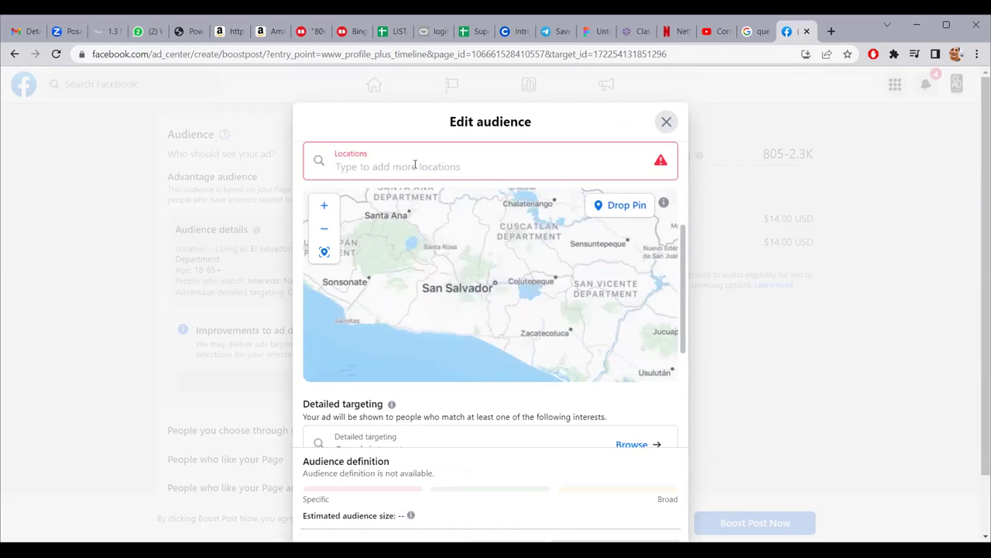
{"action": "type", "text": "San Miguel"}
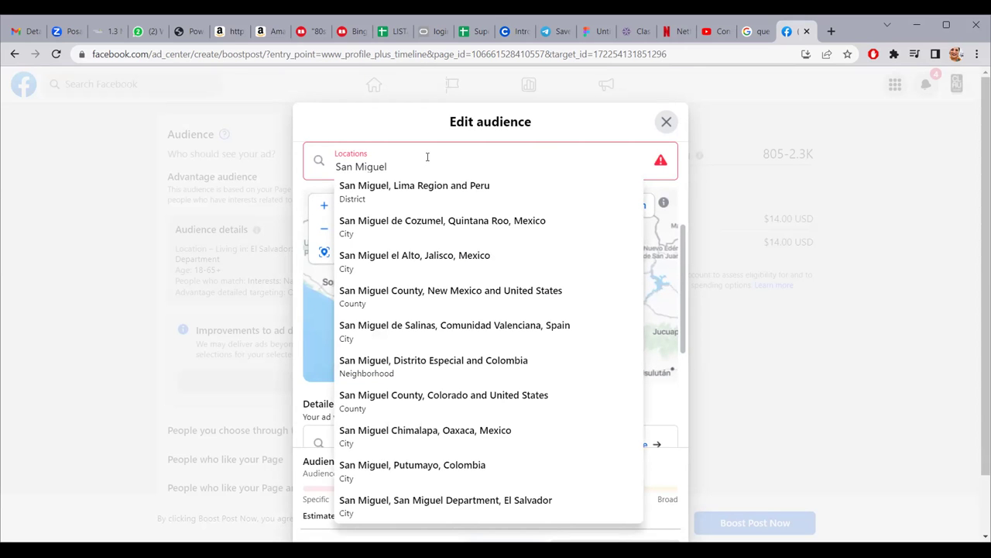
{"action": "type", "text": ", El Sava"}
{"action": "key", "text": "BackSpace"}
{"action": "key", "text": "BackSpace"}
{"action": "type", "text": "lvador"}
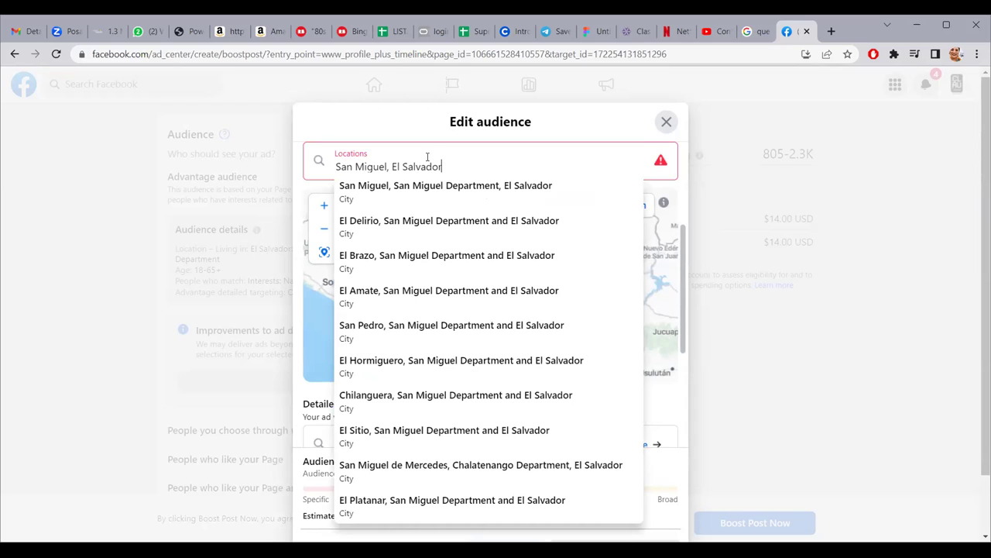
{"action": "left_click", "coordinate": [387, 191]}
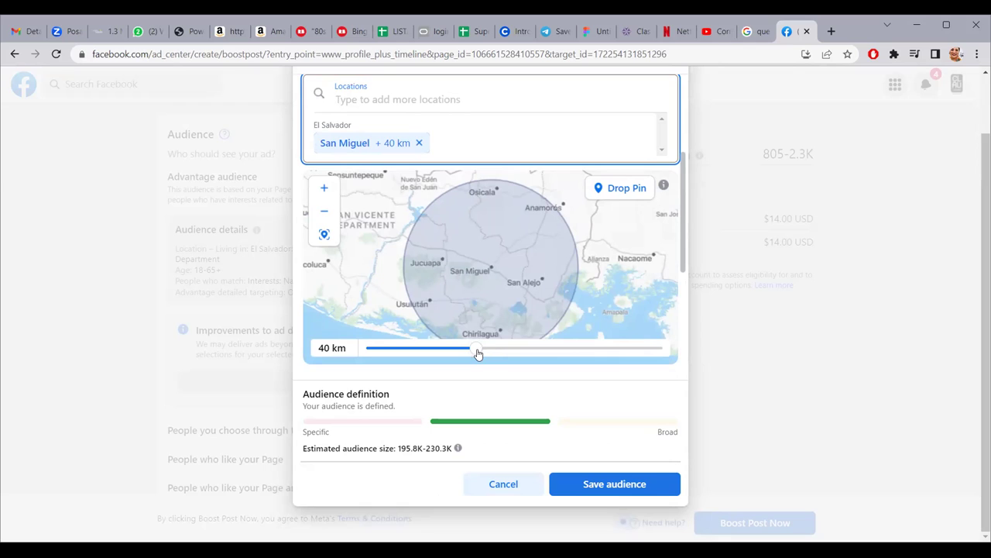
Set the targeting radius around San Miguel to 33 km
{"action": "left_click_drag", "start_coordinate": [478, 353], "coordinate": [348, 349]}
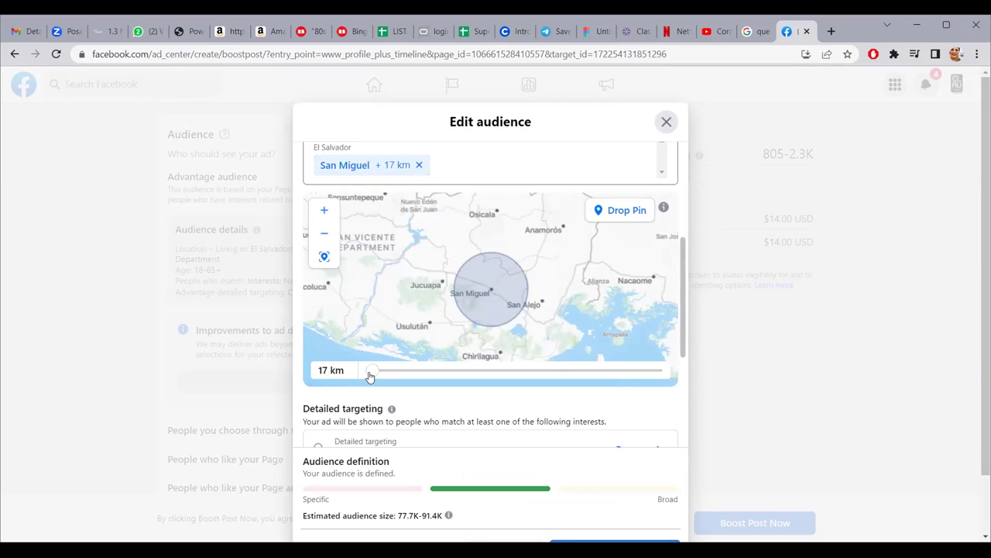
{"action": "left_click_drag", "start_coordinate": [376, 376], "coordinate": [413, 379]}
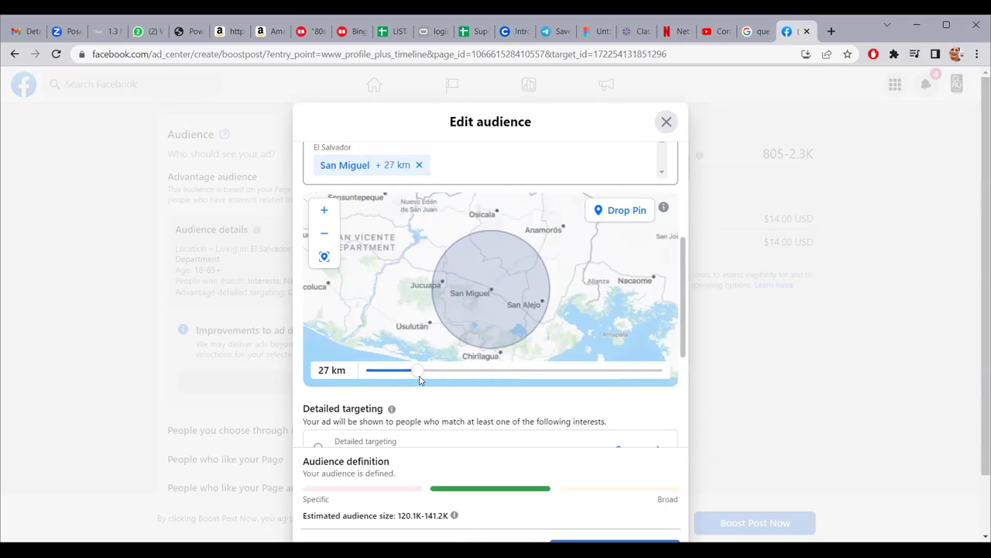
{"action": "left_click_drag", "start_coordinate": [420, 373], "coordinate": [441, 370]}
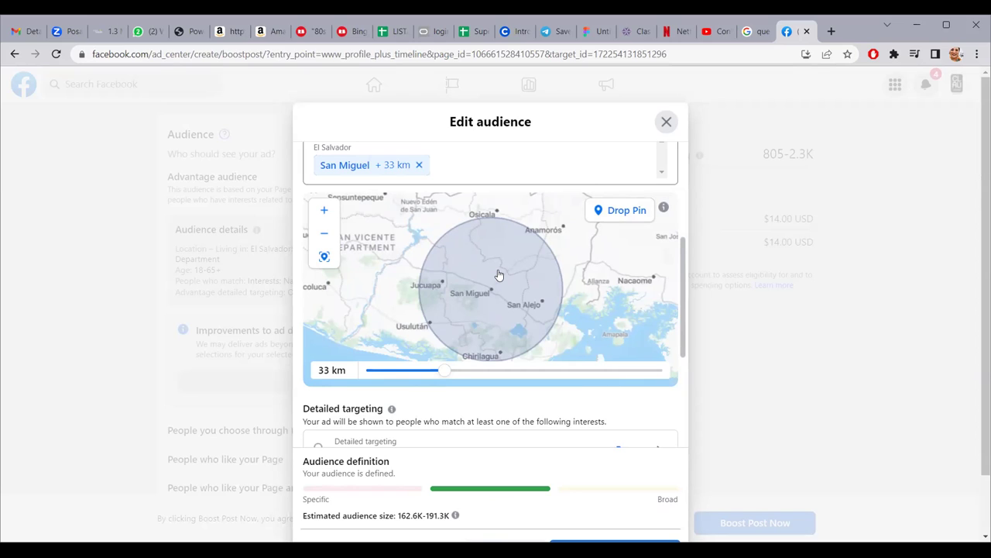
Replace San Miguel in the audience locations with the city San Salvador, San Salvador Department, El Salvador
{"action": "scroll", "coordinate": [583, 304], "scroll_direction": "down", "scroll_amount": 2}
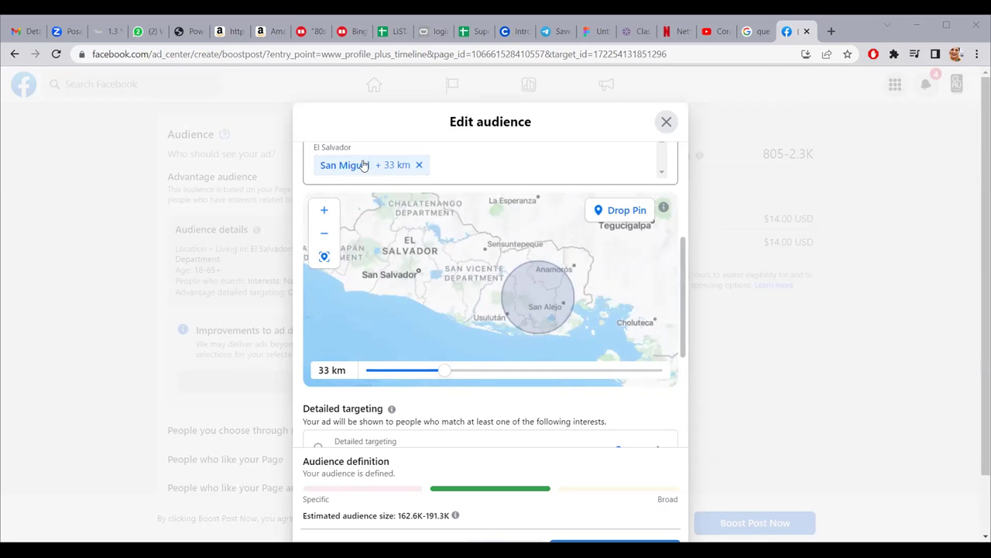
{"action": "left_click", "coordinate": [418, 165]}
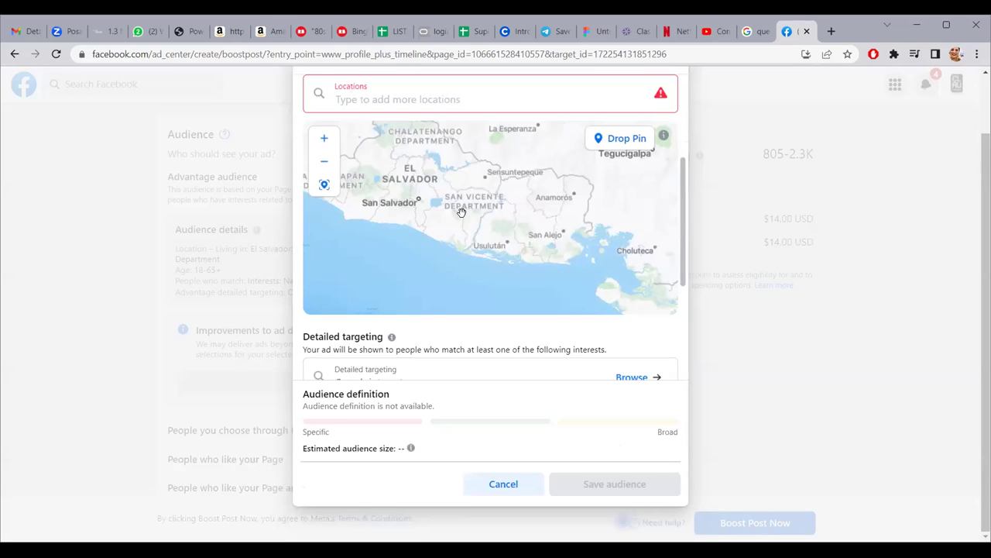
{"action": "scroll", "coordinate": [465, 201], "scroll_direction": "up", "scroll_amount": 1}
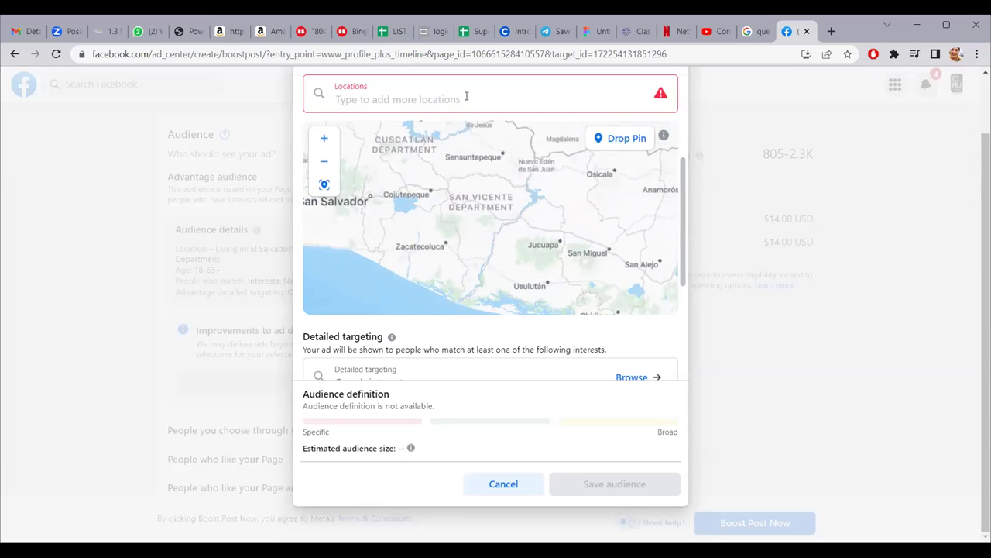
{"action": "left_click", "coordinate": [466, 96]}
{"action": "type", "text": "San Sal"}
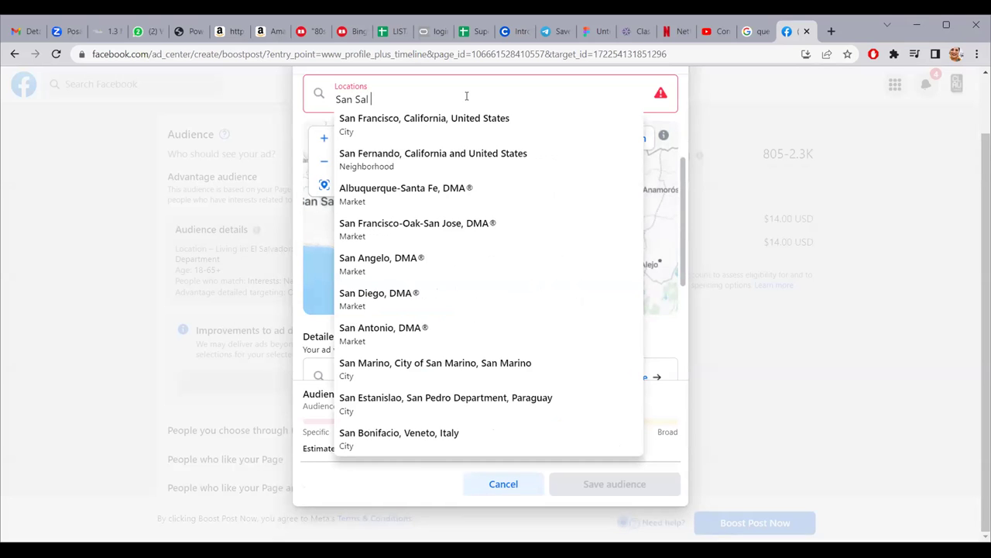
{"action": "type", "text": "vad"}
{"action": "key", "text": "BackSpace"}
{"action": "key", "text": "BackSpace"}
{"action": "key", "text": "BackSpace"}
{"action": "type", "text": "va"}
{"action": "key", "text": "BackSpace"}
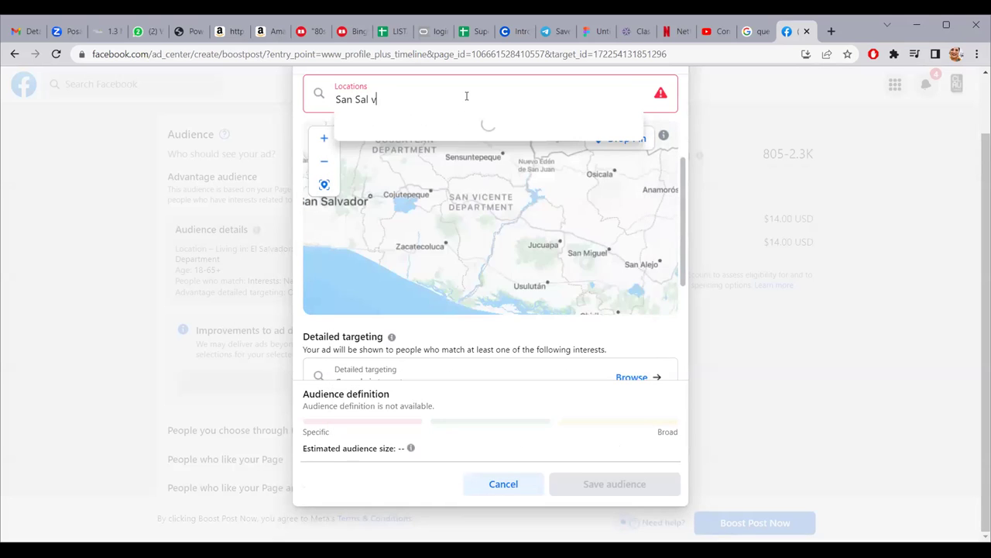
{"action": "key", "text": "BackSpace"}
{"action": "key", "text": "BackSpace"}
{"action": "type", "text": "vador"}
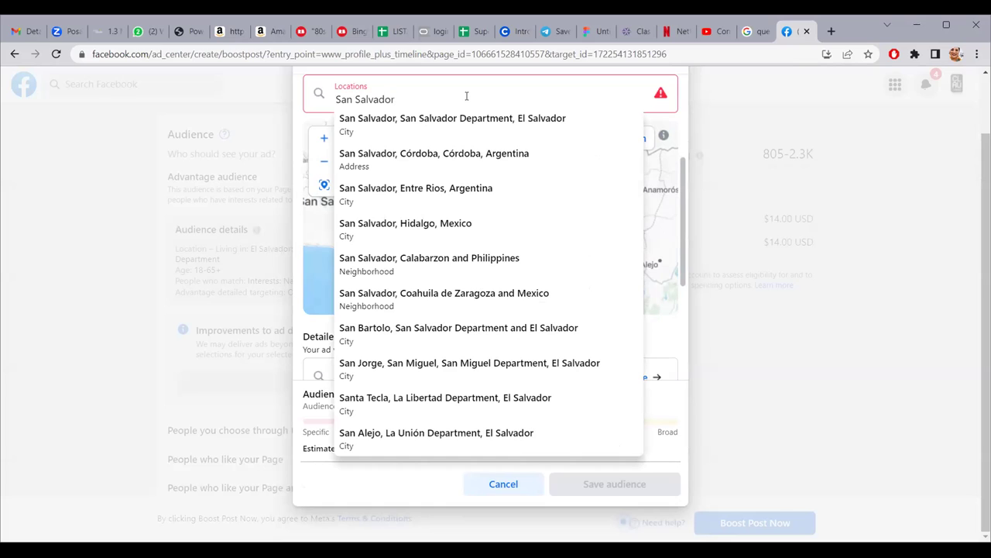
{"action": "type", "text": ","}
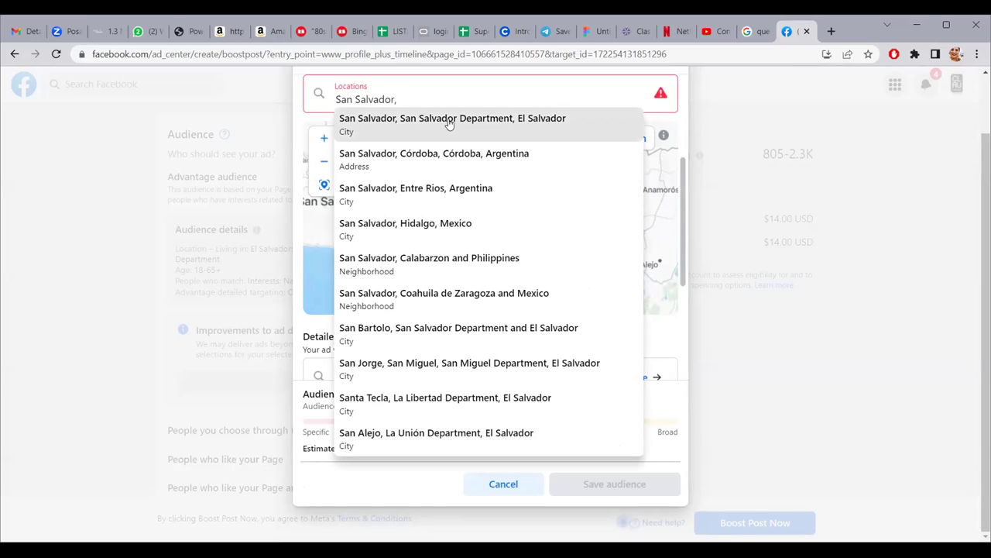
{"action": "left_click", "coordinate": [451, 120]}
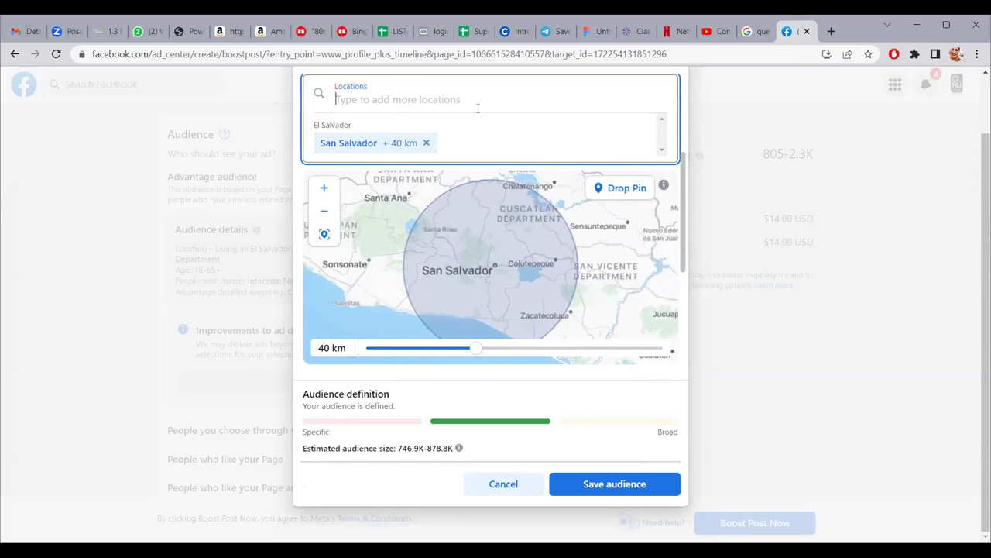
Add the city Santa Tecla, La Libertad Department, El Salvador to the audience locations with a 25 km radius
{"action": "type", "text": "Santa Te"}
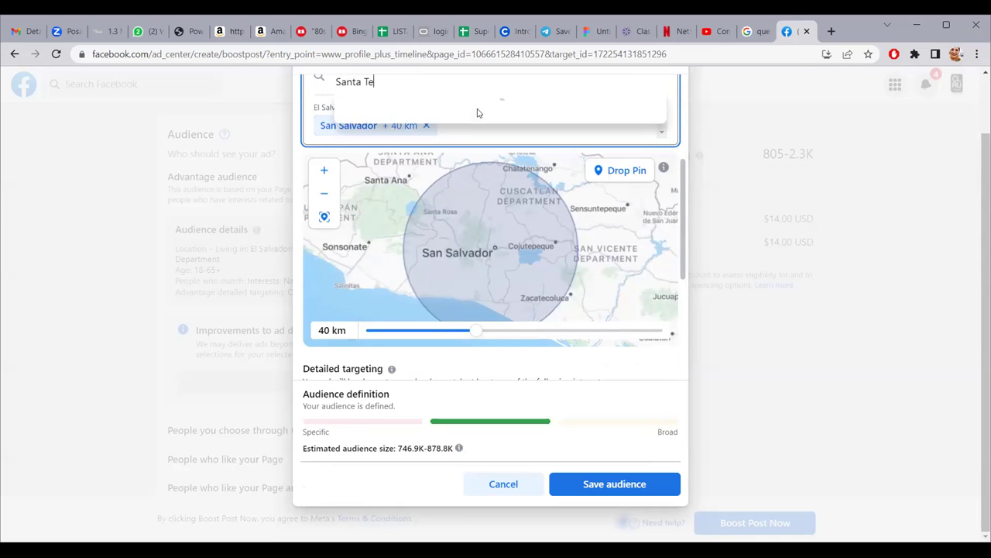
{"action": "type", "text": "cla"}
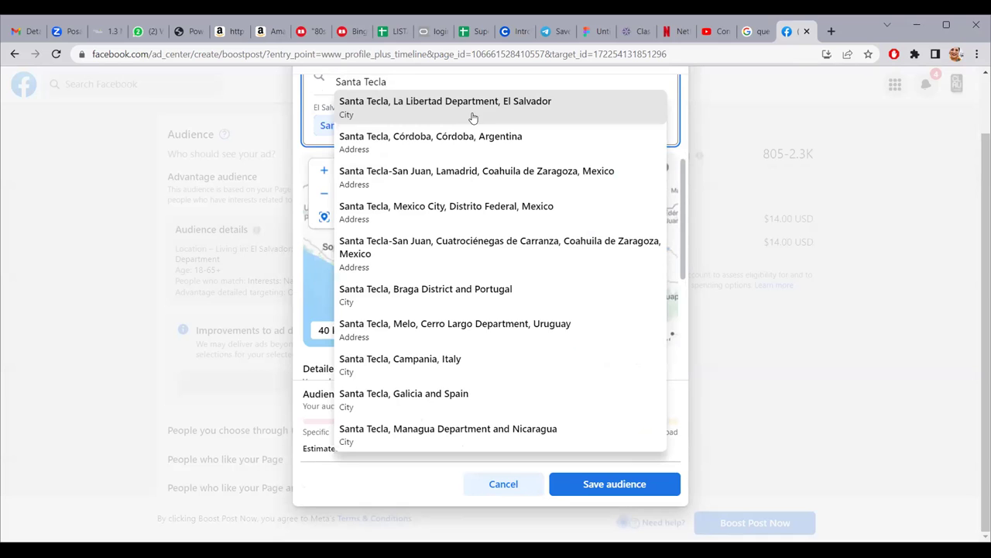
{"action": "left_click", "coordinate": [474, 114]}
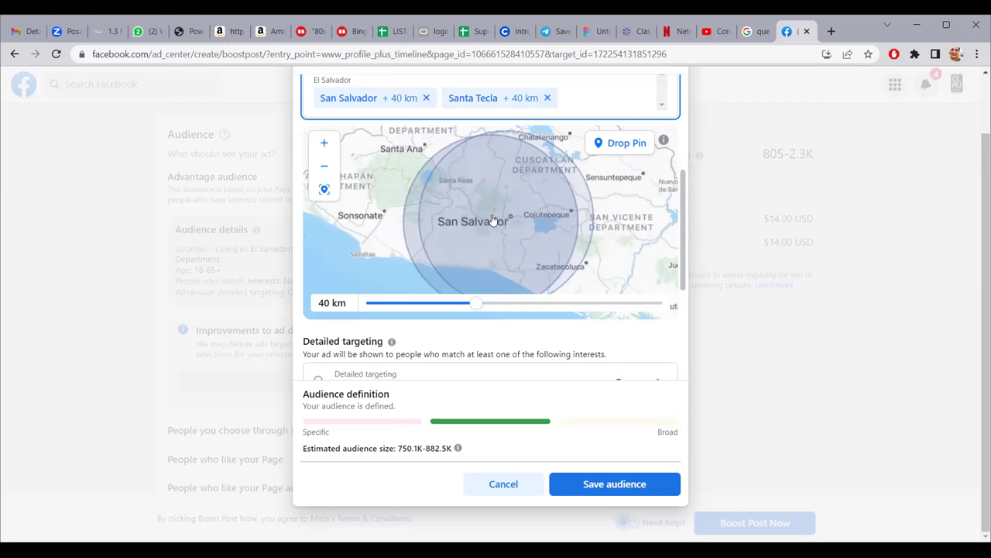
{"action": "left_click_drag", "start_coordinate": [476, 305], "coordinate": [406, 306]}
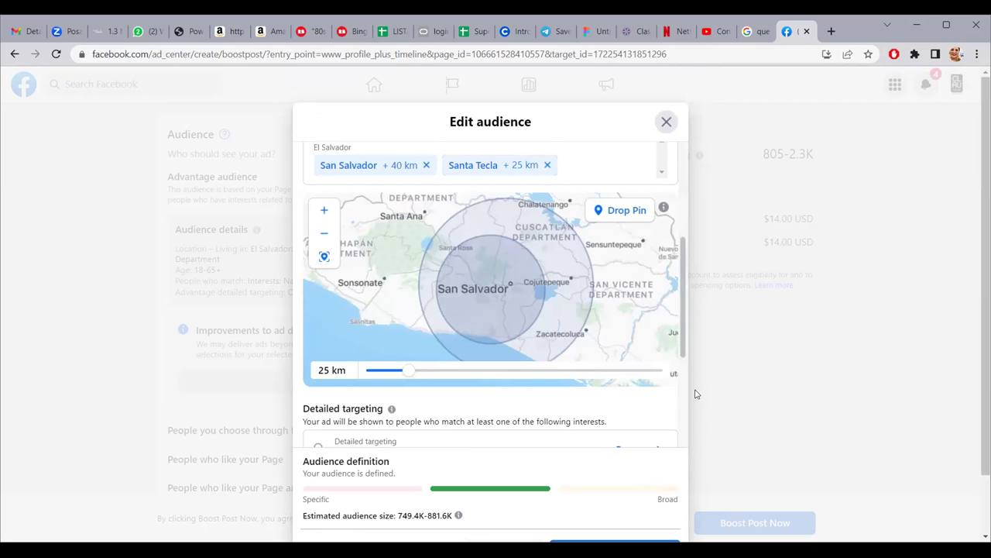
Search the detailed targeting interests for "Perfume" and clear the search text
{"action": "left_click_drag", "start_coordinate": [684, 247], "coordinate": [684, 338]}
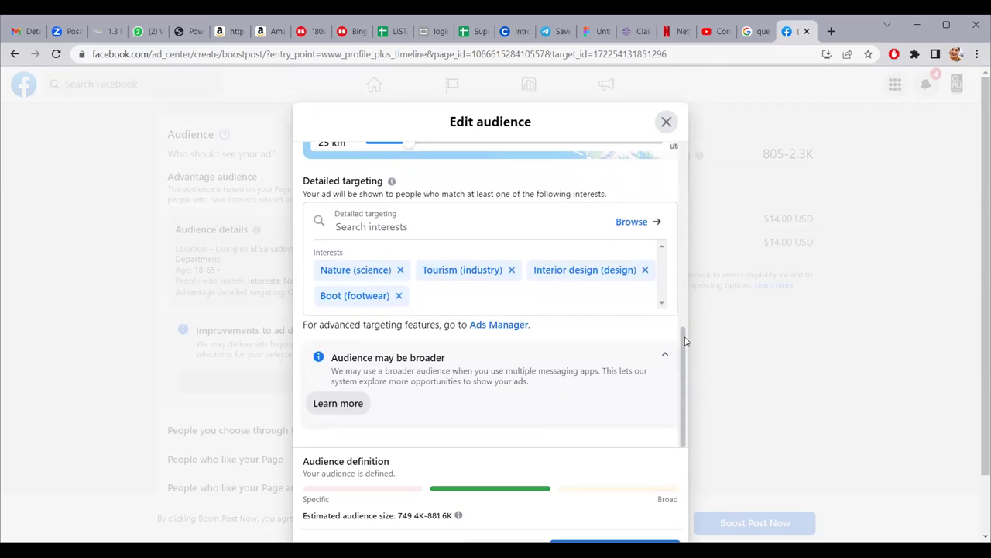
{"action": "left_click", "coordinate": [405, 227]}
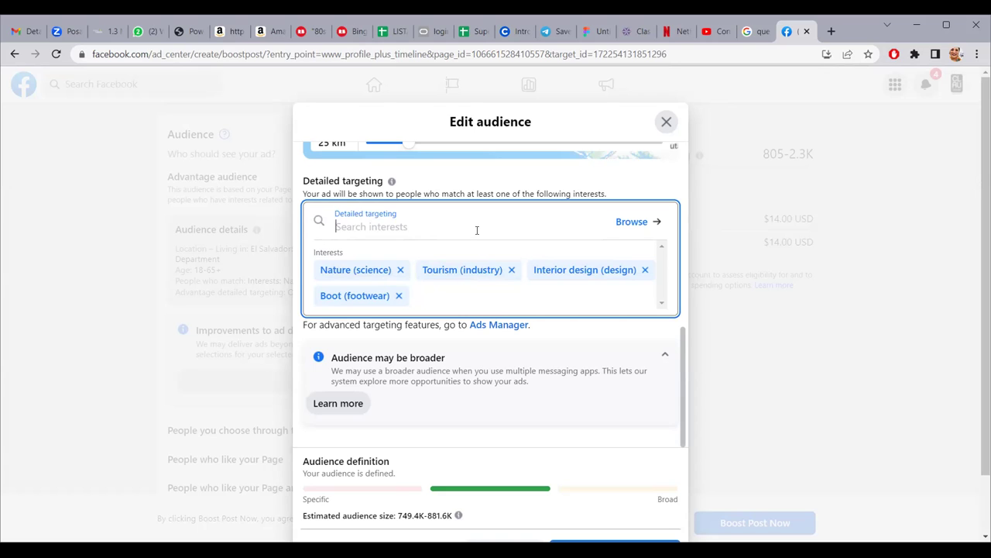
{"action": "type", "text": "Perfume"}
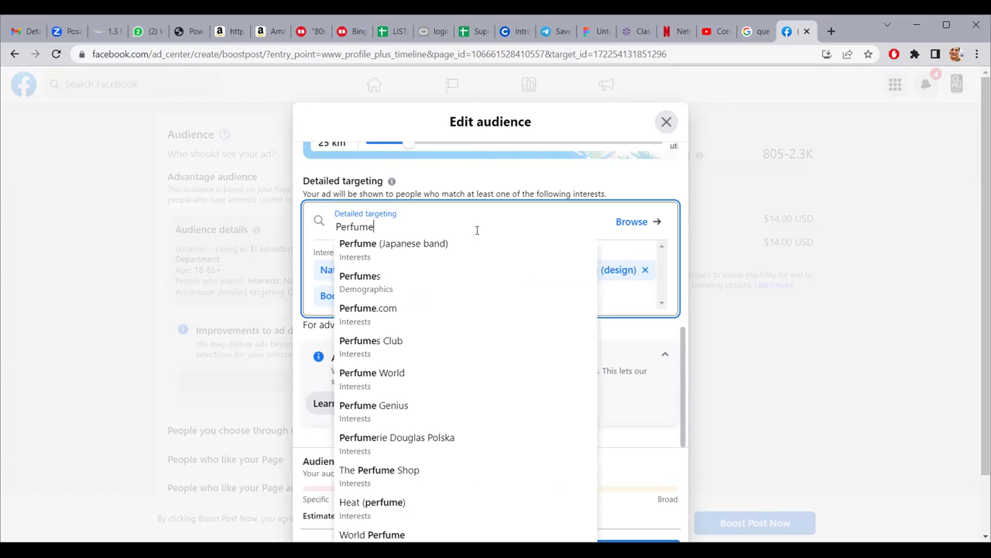
{"action": "key", "text": "BackSpace"}
{"action": "key", "text": "BackSpace"}
{"action": "key", "text": "BackSpace"}
{"action": "key", "text": "BackSpace"}
{"action": "key", "text": "BackSpace"}
{"action": "key", "text": "BackSpace"}
{"action": "key", "text": "BackSpace"}
Look up "Dia de la Madre" in the detailed targeting interests, leaving the search empty again
{"action": "type", "text": "Dia de la Madre"}
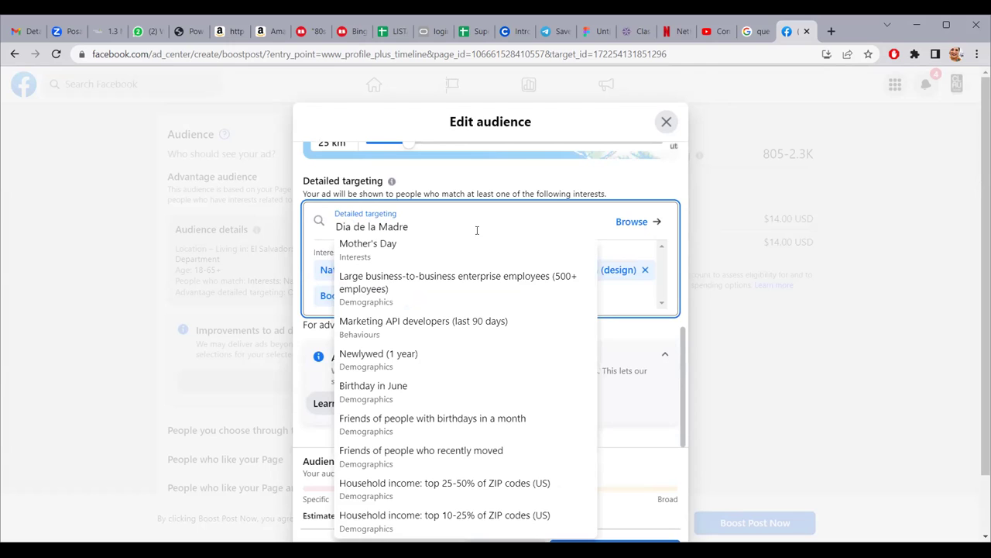
{"action": "key", "text": "BackSpace"}
{"action": "key", "text": "BackSpace"}
{"action": "key", "text": "BackSpace"}
{"action": "key", "text": "BackSpace"}
{"action": "key", "text": "BackSpace"}
{"action": "key", "text": "BackSpace"}
{"action": "key", "text": "BackSpace"}
{"action": "key", "text": "BackSpace"}
{"action": "key", "text": "BackSpace"}
{"action": "key", "text": "BackSpace"}
{"action": "key", "text": "BackSpace"}
{"action": "key", "text": "BackSpace"}
{"action": "key", "text": "BackSpace"}
{"action": "key", "text": "BackSpace"}
{"action": "key", "text": "BackSpace"}
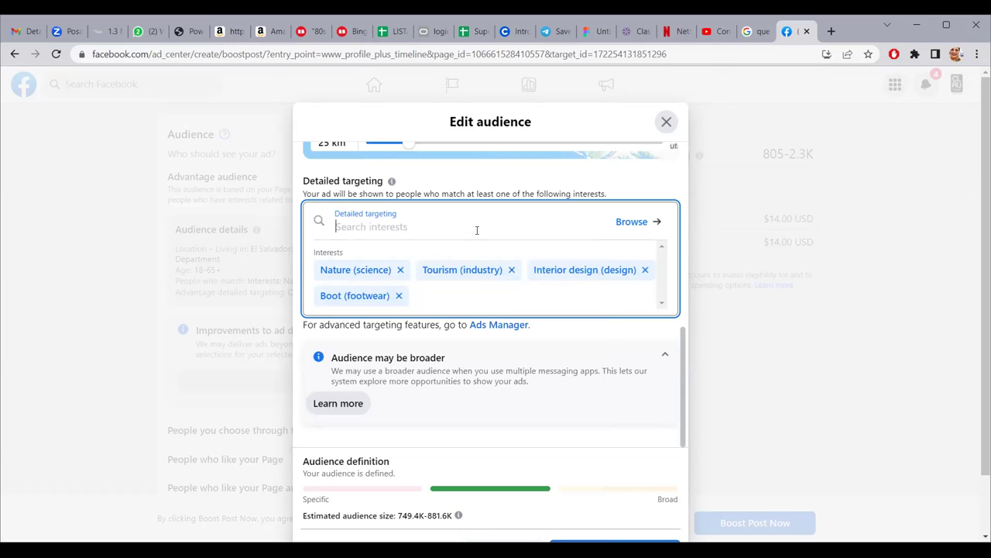
Search the detailed targeting suggestions for "Regalo" and empty the search
{"action": "type", "text": "REgalo"}
{"action": "key", "text": "BackSpace"}
{"action": "key", "text": "BackSpace"}
{"action": "key", "text": "BackSpace"}
{"action": "key", "text": "BackSpace"}
{"action": "key", "text": "BackSpace"}
{"action": "type", "text": "egalo"}
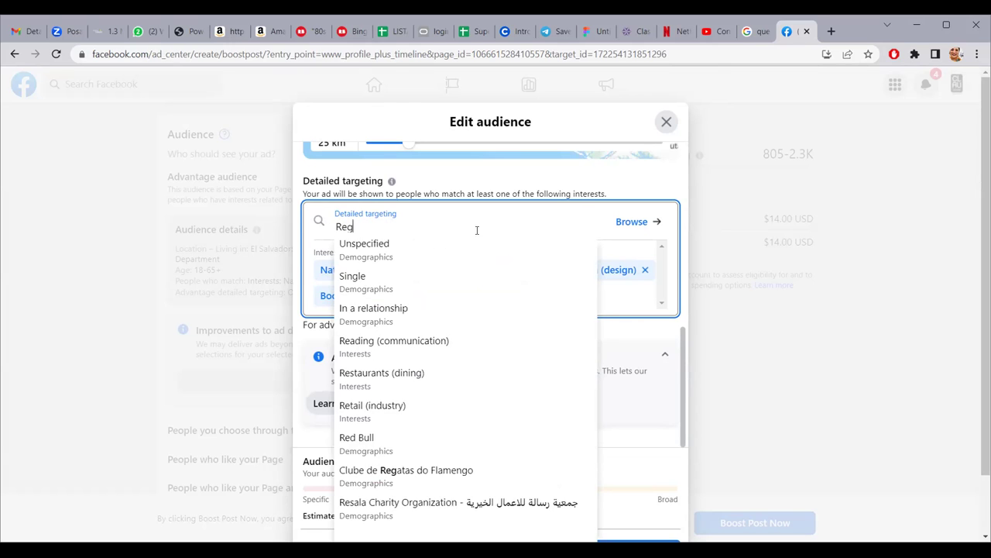
{"action": "key", "text": "BackSpace"}
{"action": "key", "text": "BackSpace"}
{"action": "key", "text": "BackSpace"}
{"action": "key", "text": "BackSpace"}
{"action": "key", "text": "BackSpace"}
{"action": "key", "text": "BackSpace"}
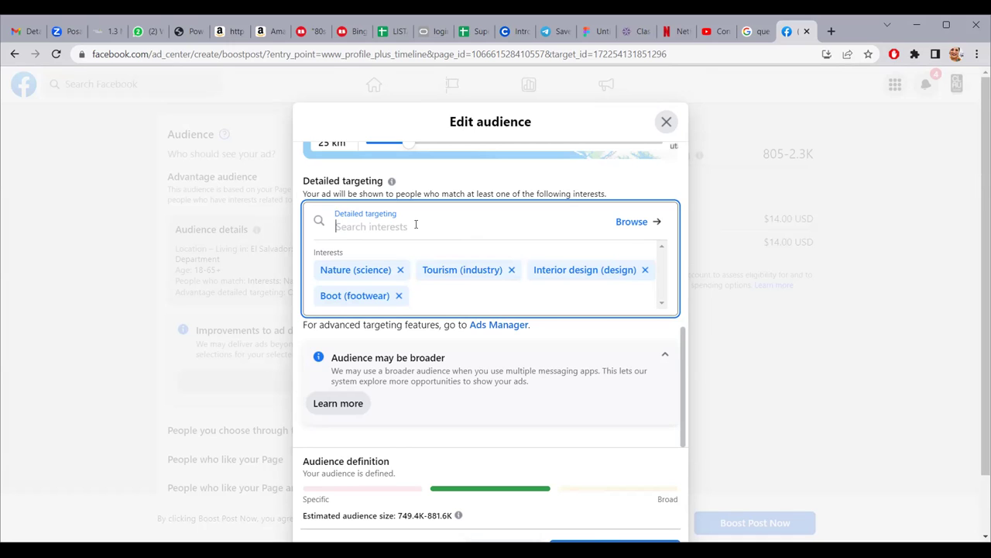
Search the detailed targeting interests for "Moda", review the suggestions and clear the search without adding any
{"action": "type", "text": "MOda"}
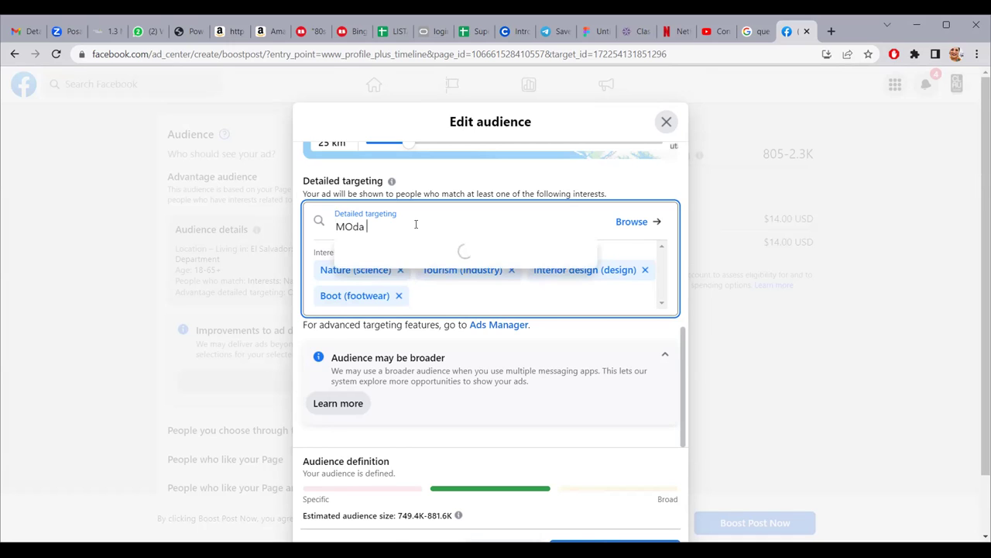
{"action": "key", "text": "BackSpace"}
{"action": "key", "text": "BackSpace"}
{"action": "type", "text": "oda"}
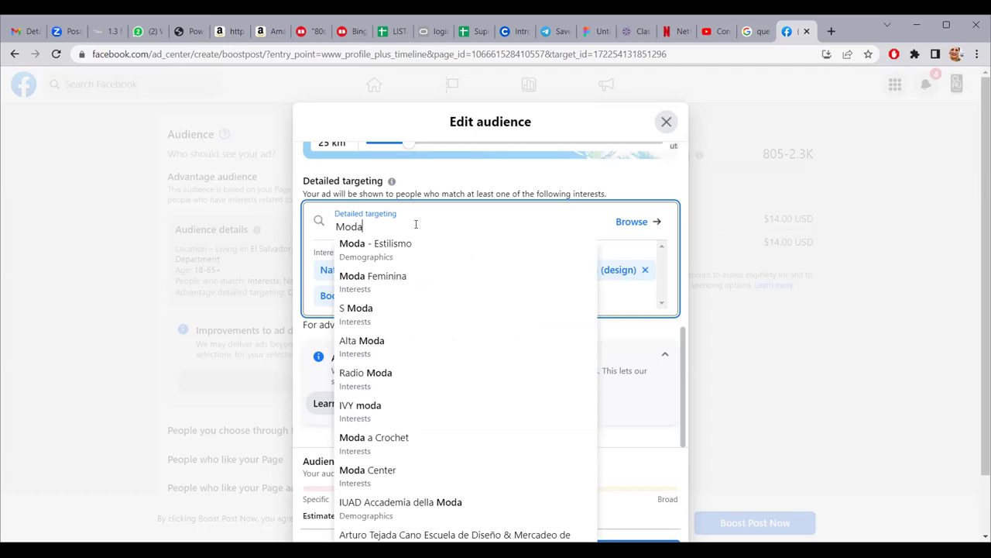
{"action": "left_click", "coordinate": [618, 307]}
{"action": "key", "text": "BackSpace"}
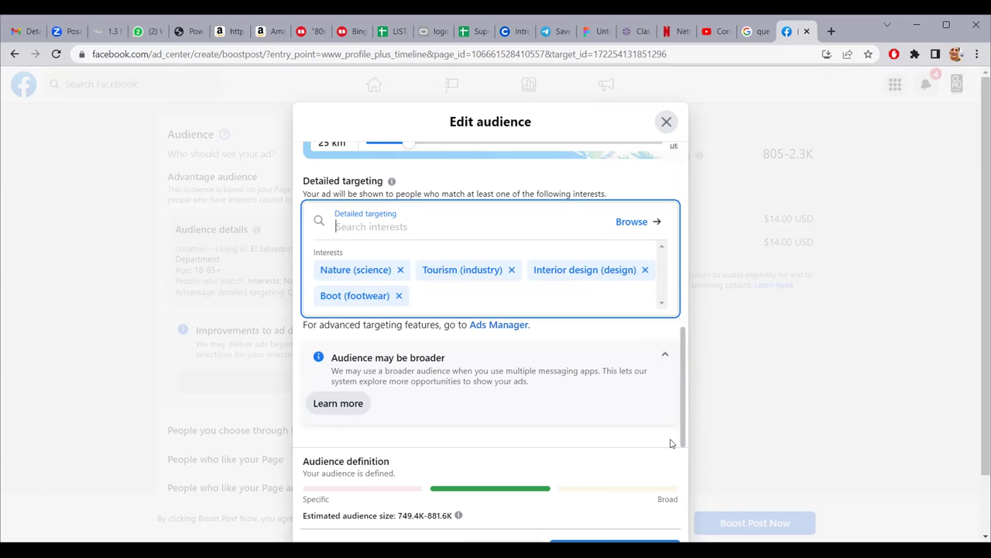
Examine the estimated audience size and its explanation, and discard the audience edits
{"action": "scroll", "coordinate": [581, 461], "scroll_direction": "down", "scroll_amount": 2}
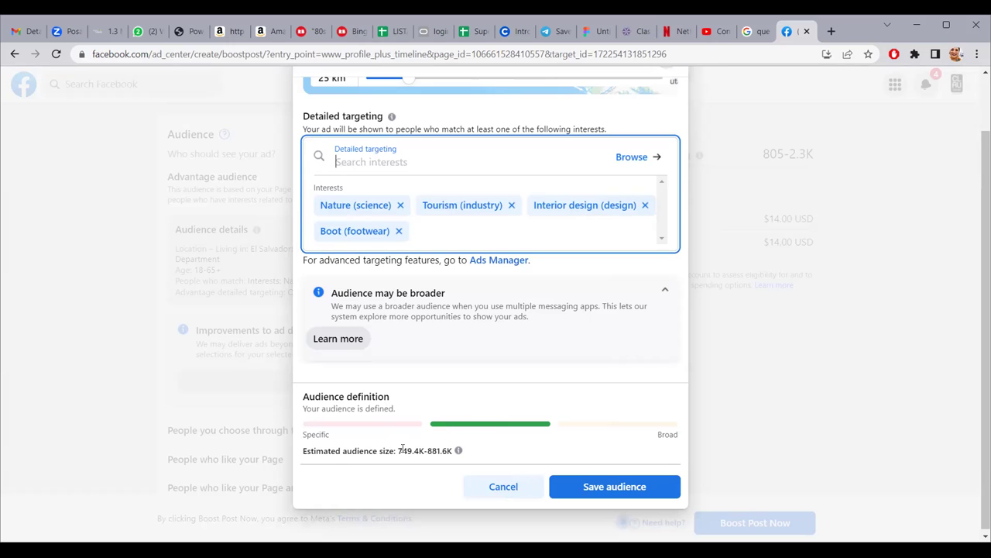
{"action": "left_click_drag", "start_coordinate": [397, 450], "coordinate": [461, 453]}
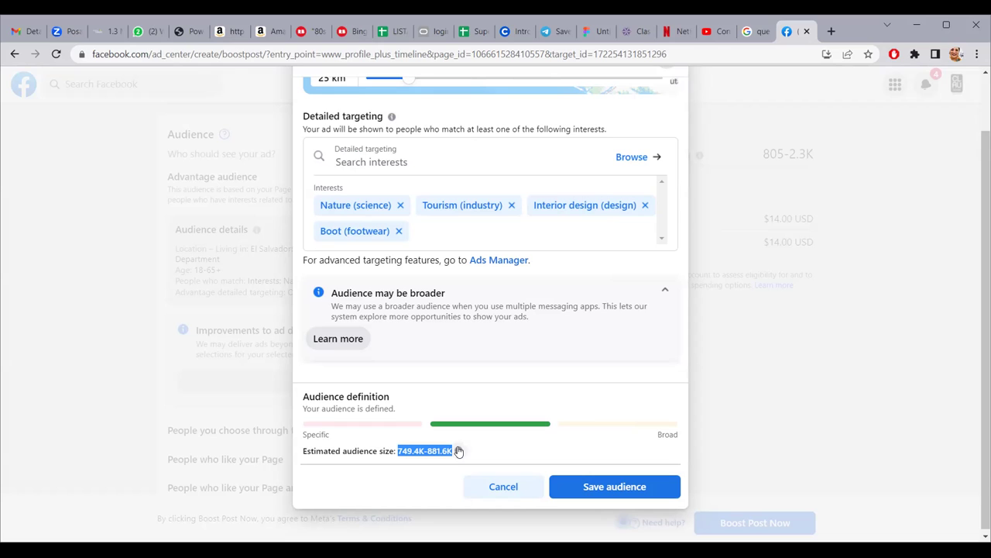
{"action": "mouse_move", "coordinate": [459, 451]}
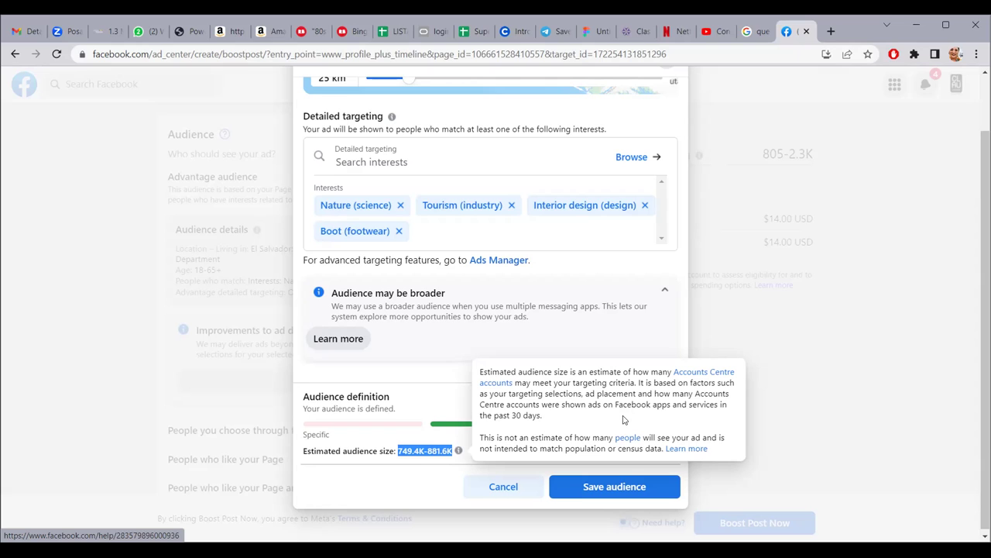
{"action": "left_click", "coordinate": [432, 487]}
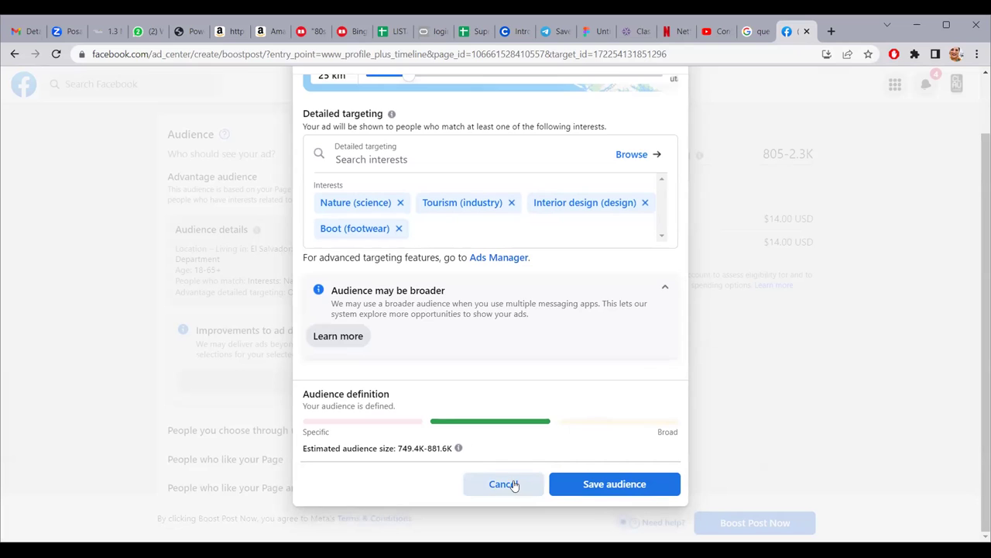
{"action": "scroll", "coordinate": [642, 308], "scroll_direction": "up", "scroll_amount": 3}
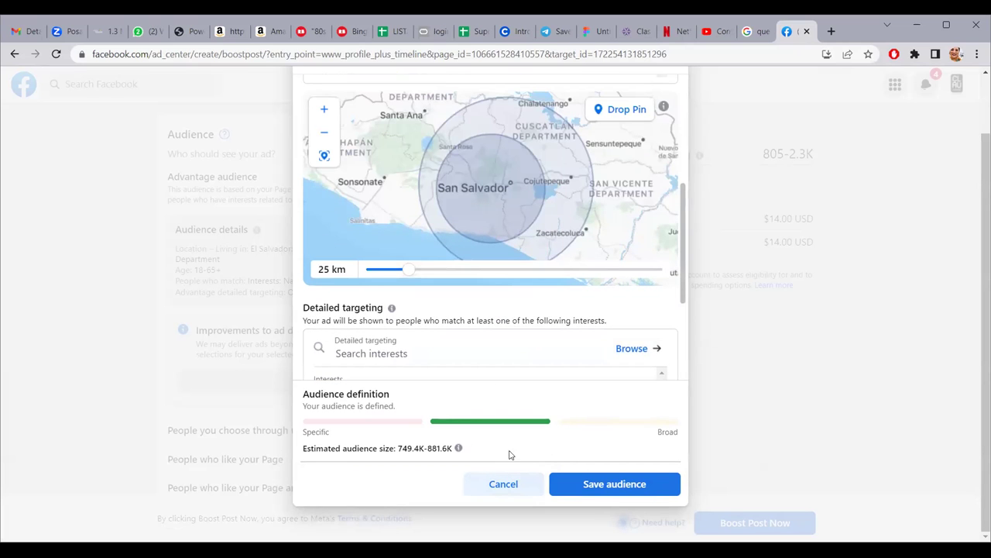
{"action": "left_click", "coordinate": [504, 485]}
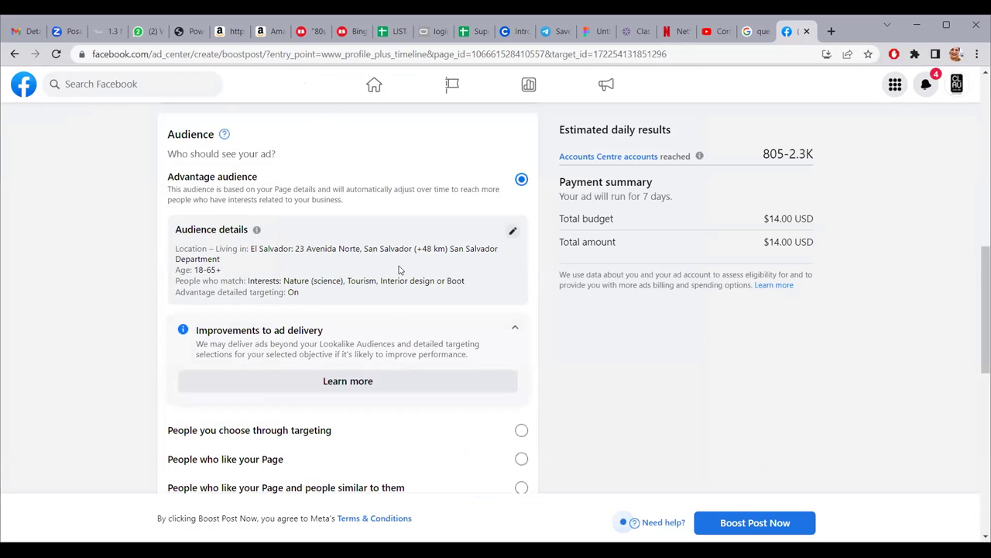
Choose People who like your Page as the boost's audience and review the remaining audience options
{"action": "scroll", "coordinate": [465, 280], "scroll_direction": "down", "scroll_amount": 2}
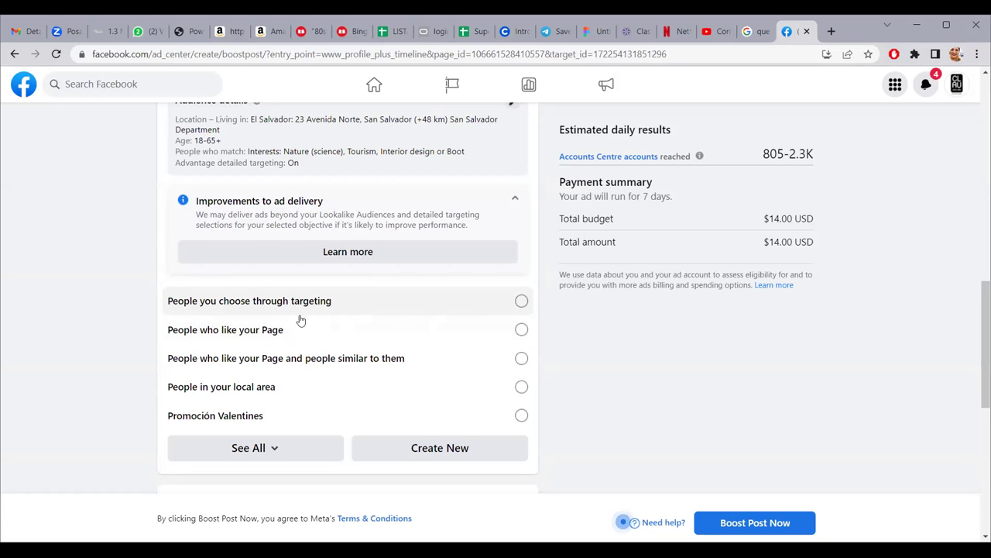
{"action": "left_click", "coordinate": [523, 331]}
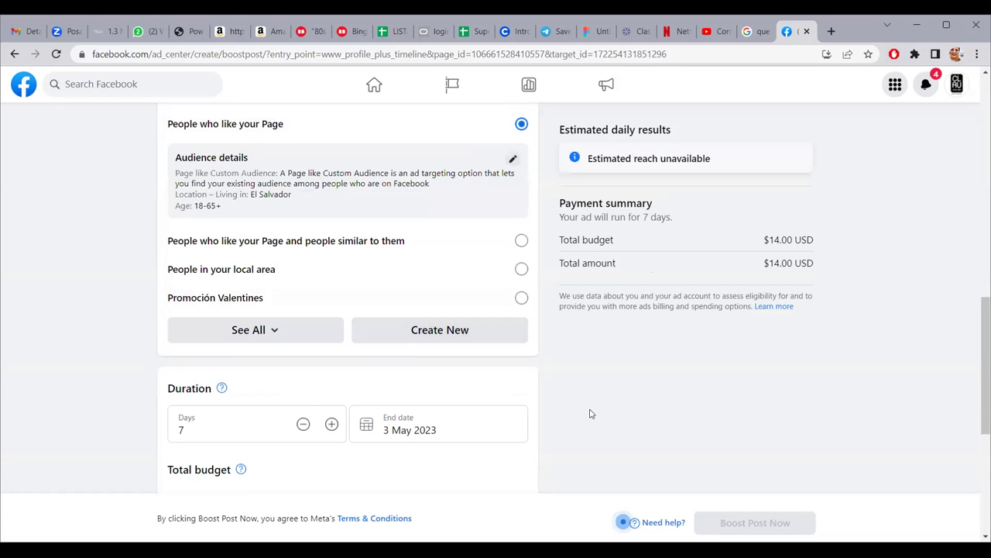
{"action": "scroll", "coordinate": [591, 413], "scroll_direction": "down", "scroll_amount": 1}
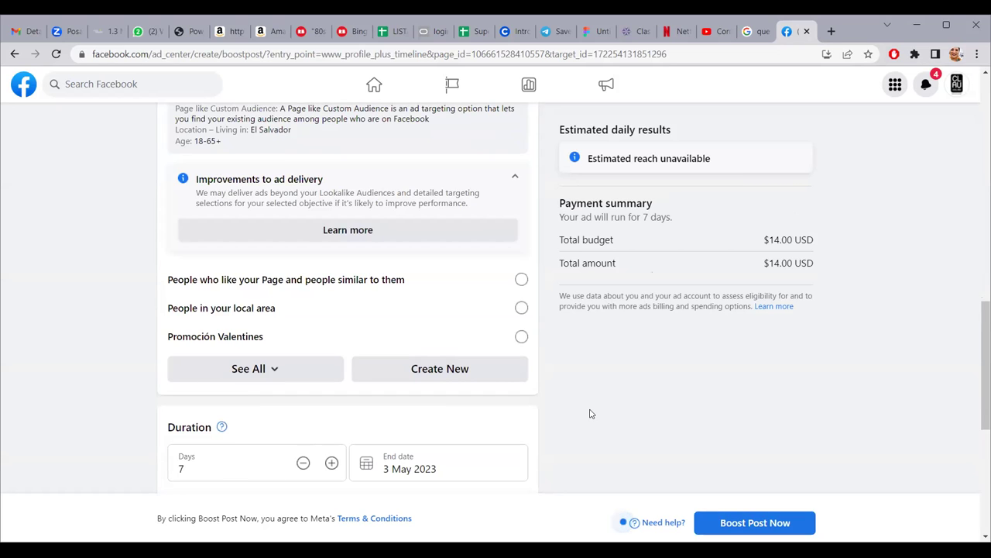
{"action": "scroll", "coordinate": [591, 414], "scroll_direction": "down", "scroll_amount": 1}
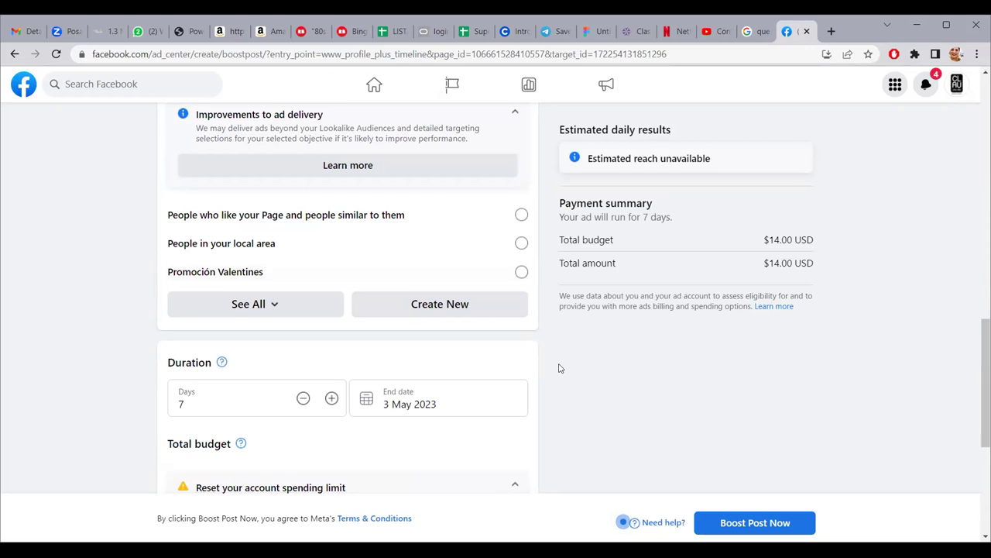
Set the boost's duration to 13 days
{"action": "scroll", "coordinate": [560, 369], "scroll_direction": "down", "scroll_amount": 2}
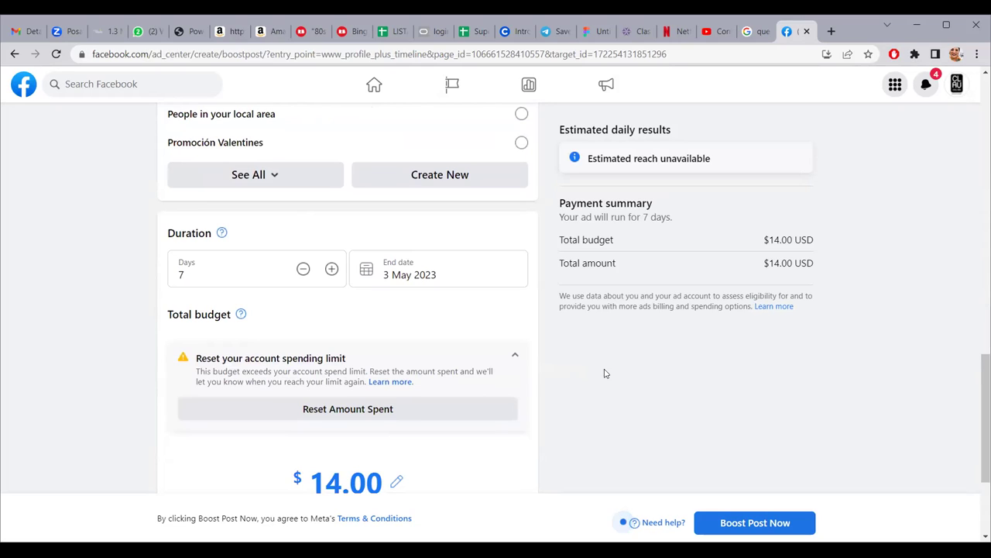
{"action": "left_click", "coordinate": [331, 270]}
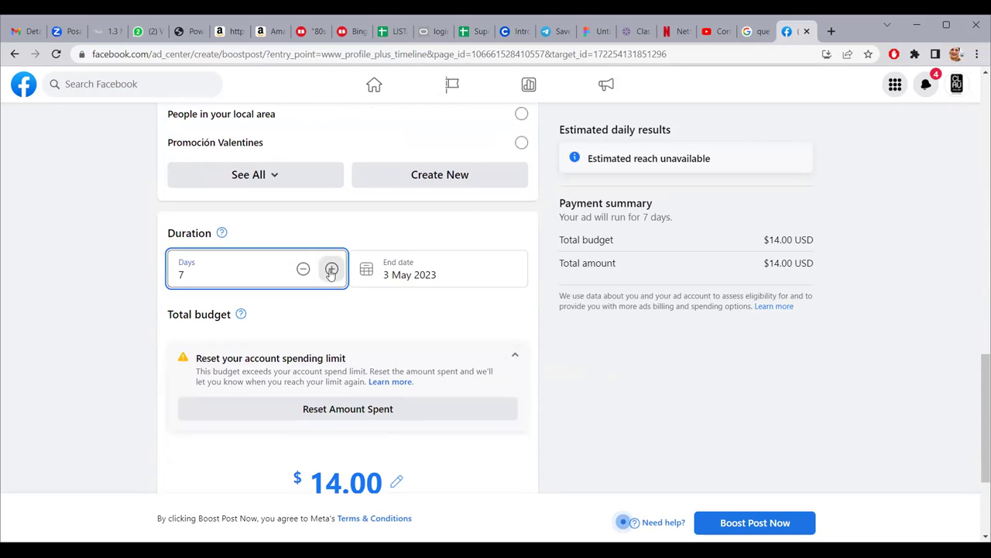
{"action": "left_click", "coordinate": [332, 269]}
{"action": "left_click", "coordinate": [332, 270]}
{"action": "left_click", "coordinate": [331, 269]}
{"action": "left_click", "coordinate": [331, 269]}
{"action": "left_click", "coordinate": [332, 269]}
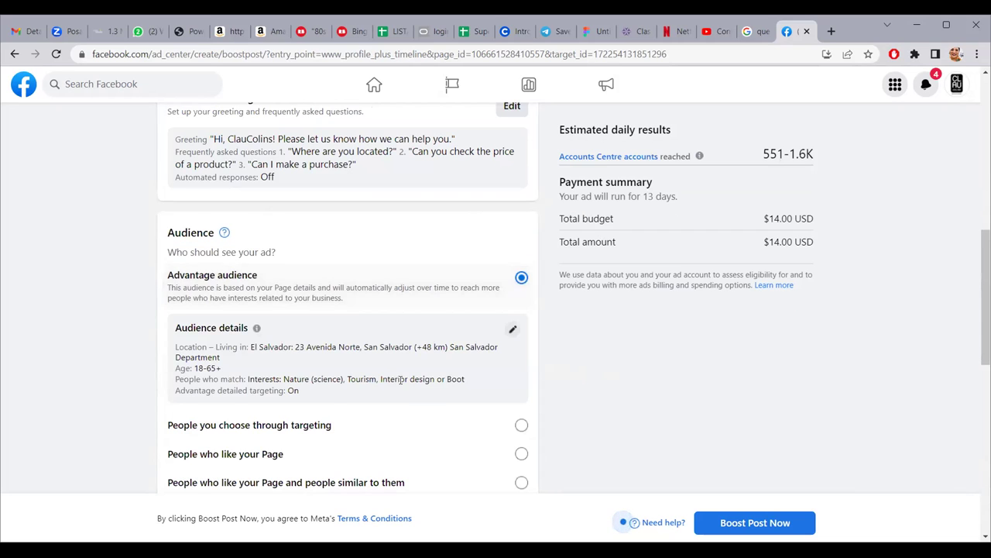
Set the boost's duration to 17 days
{"action": "scroll", "coordinate": [395, 378], "scroll_direction": "down", "scroll_amount": 5}
{"action": "left_click", "coordinate": [331, 318]}
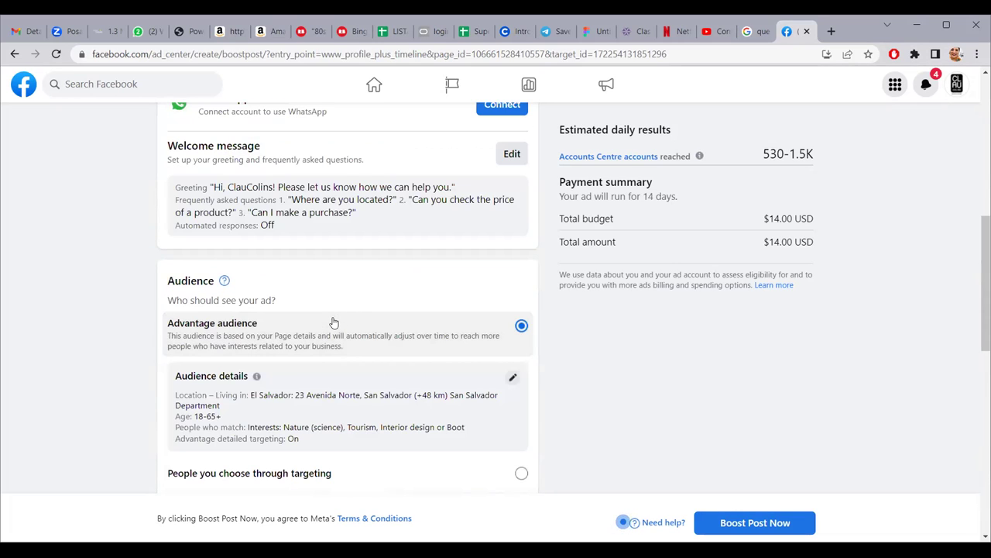
{"action": "scroll", "coordinate": [383, 345], "scroll_direction": "down", "scroll_amount": 4}
{"action": "left_click", "coordinate": [331, 389]}
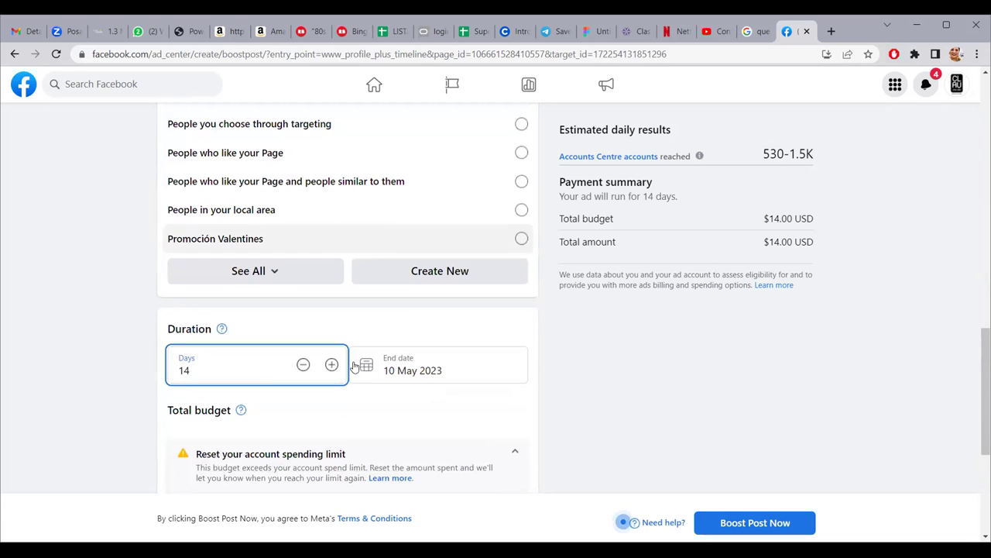
{"action": "left_click_drag", "start_coordinate": [186, 370], "coordinate": [193, 368]}
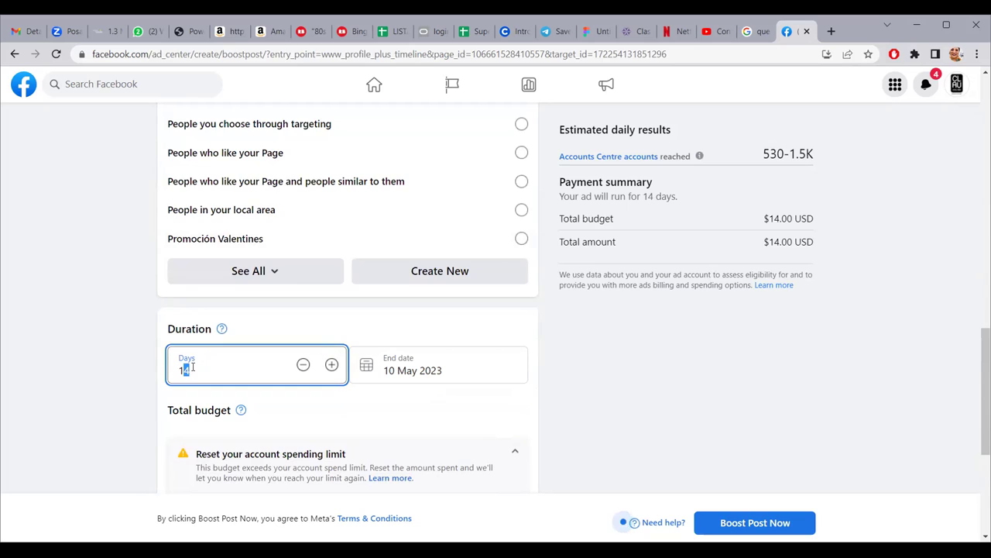
{"action": "type", "text": "7"}
Raise the boost's total budget to $20.00 and review the budget, placements and payment method sections
{"action": "scroll", "coordinate": [369, 400], "scroll_direction": "down", "scroll_amount": 3}
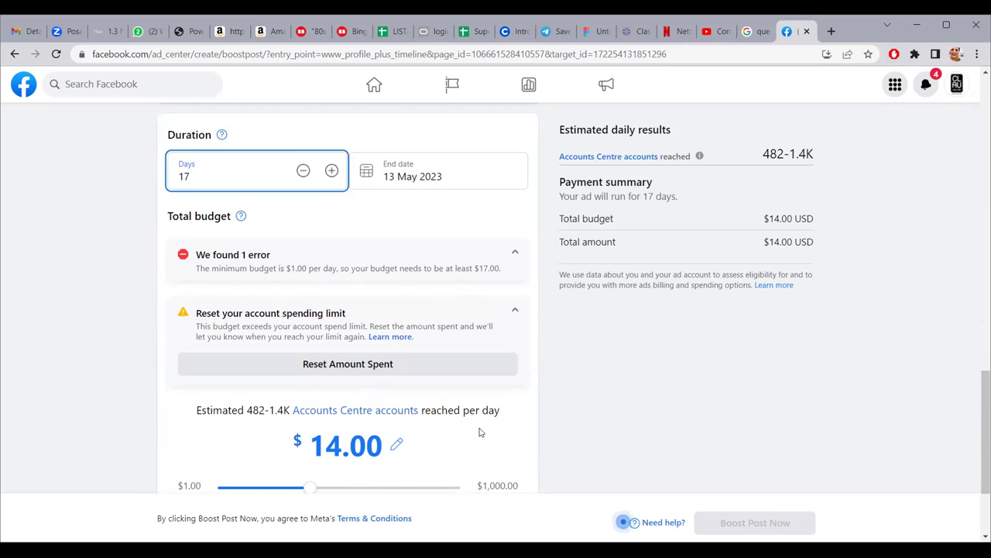
{"action": "scroll", "coordinate": [479, 432], "scroll_direction": "down", "scroll_amount": 1}
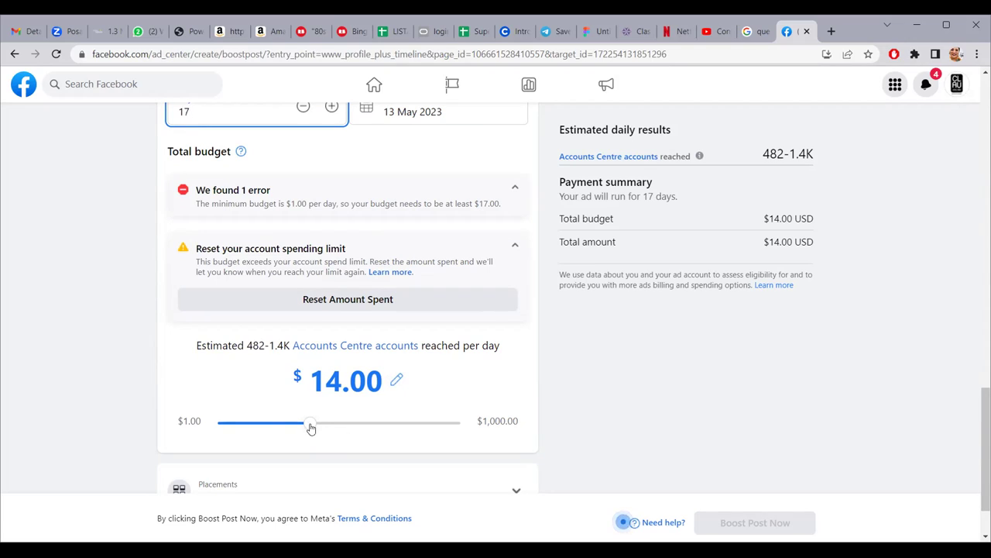
{"action": "left_click_drag", "start_coordinate": [313, 429], "coordinate": [329, 423]}
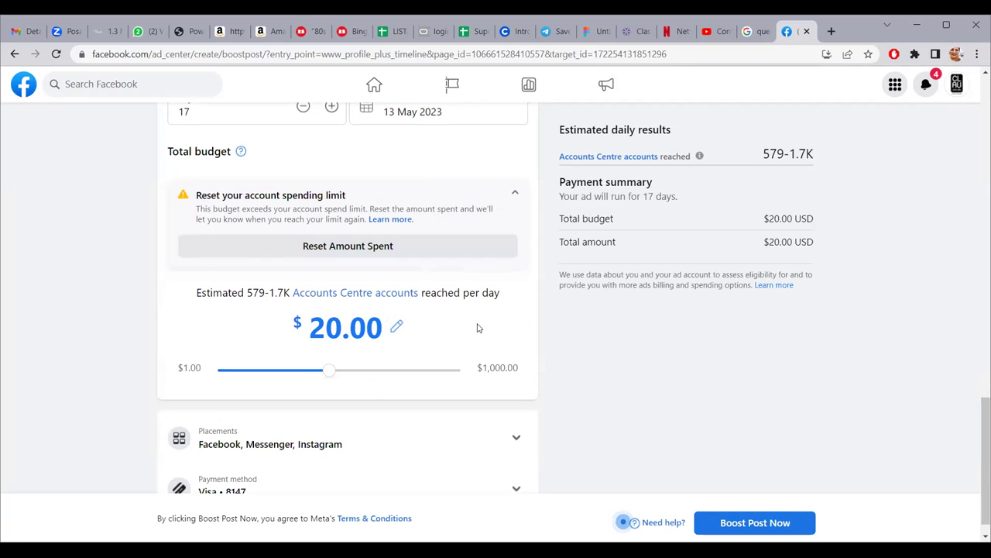
{"action": "scroll", "coordinate": [478, 328], "scroll_direction": "up", "scroll_amount": 1}
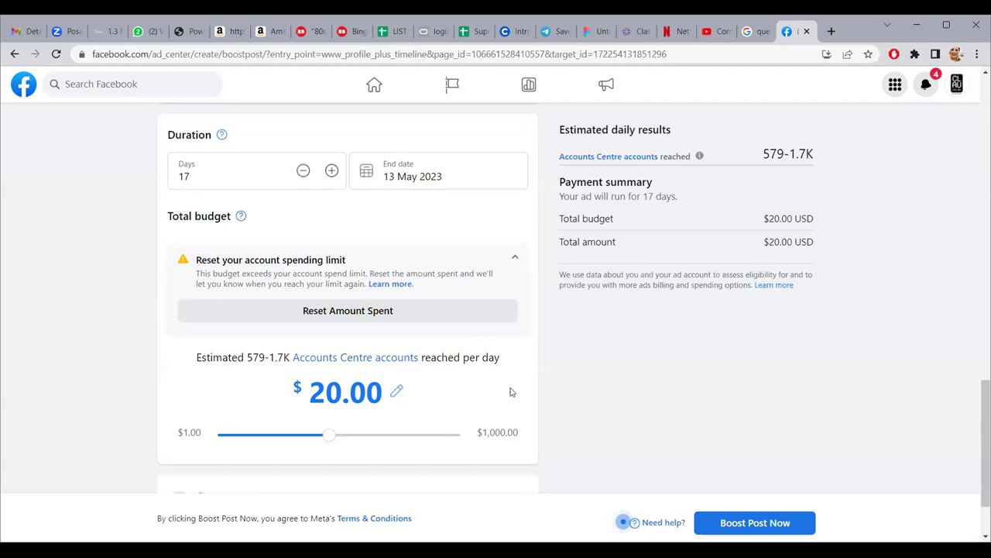
{"action": "scroll", "coordinate": [511, 391], "scroll_direction": "down", "scroll_amount": 1}
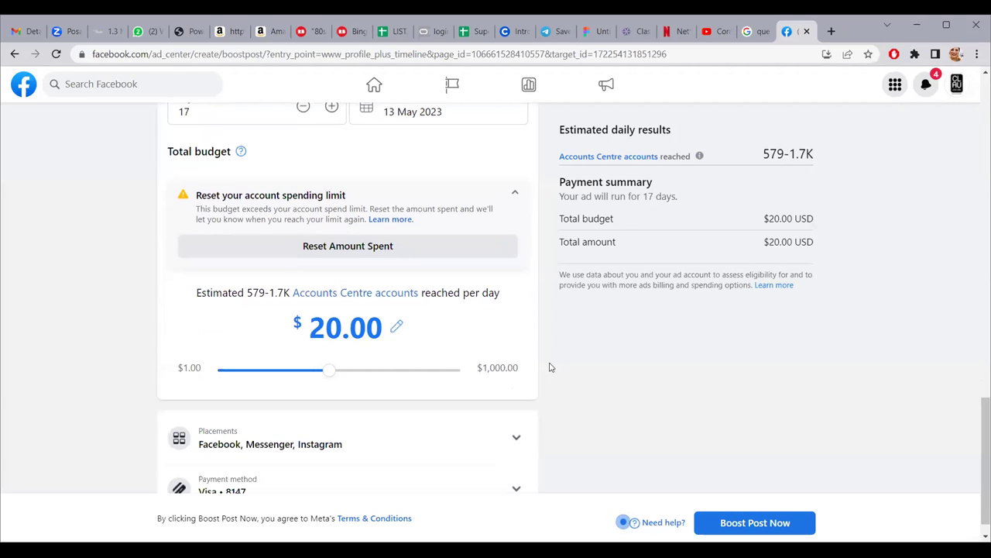
{"action": "scroll", "coordinate": [550, 367], "scroll_direction": "down", "scroll_amount": 1}
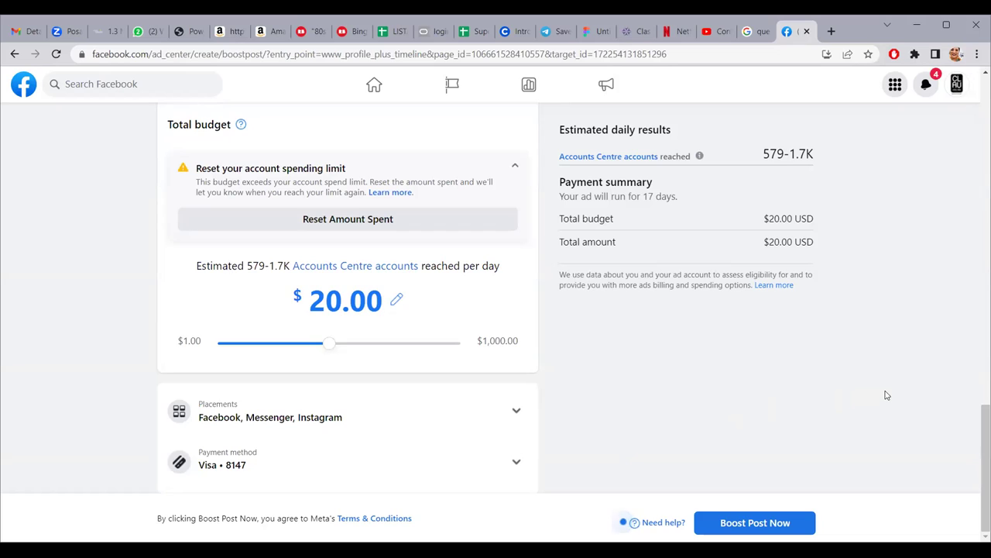
Leave the boost setup without publishing it, discarding the changes, and return to the Page
{"action": "scroll", "coordinate": [887, 395], "scroll_direction": "up", "scroll_amount": 1}
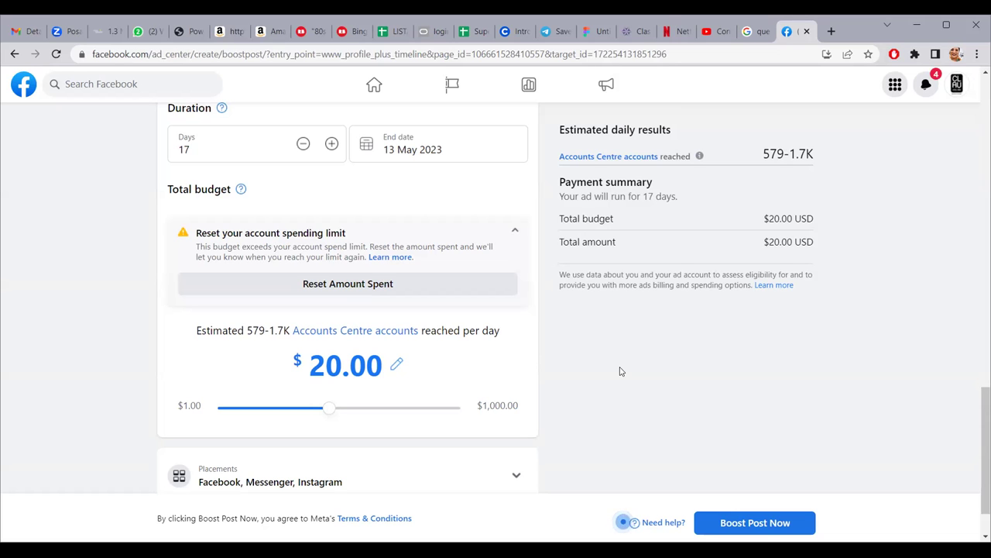
{"action": "scroll", "coordinate": [749, 309], "scroll_direction": "up", "scroll_amount": 10}
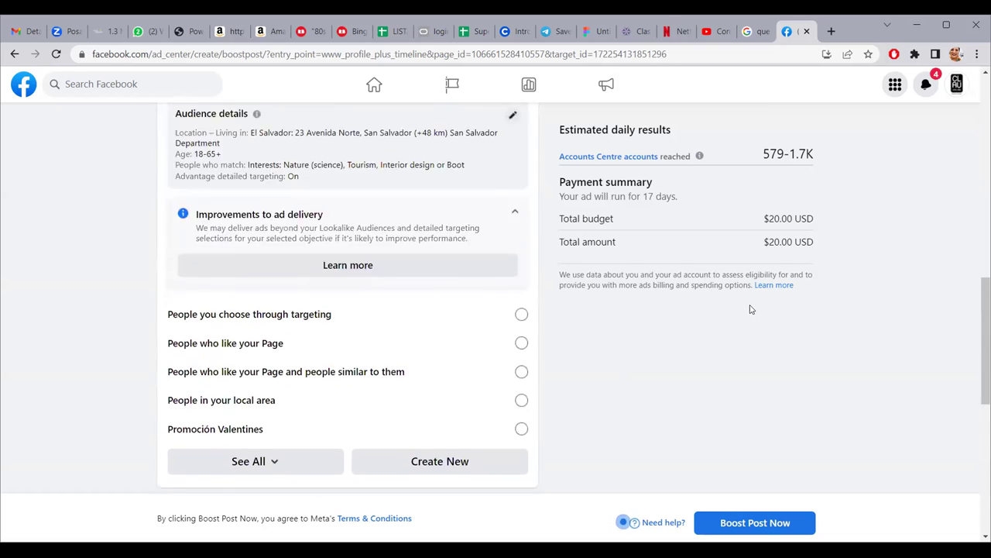
{"action": "scroll", "coordinate": [750, 309], "scroll_direction": "up", "scroll_amount": 4}
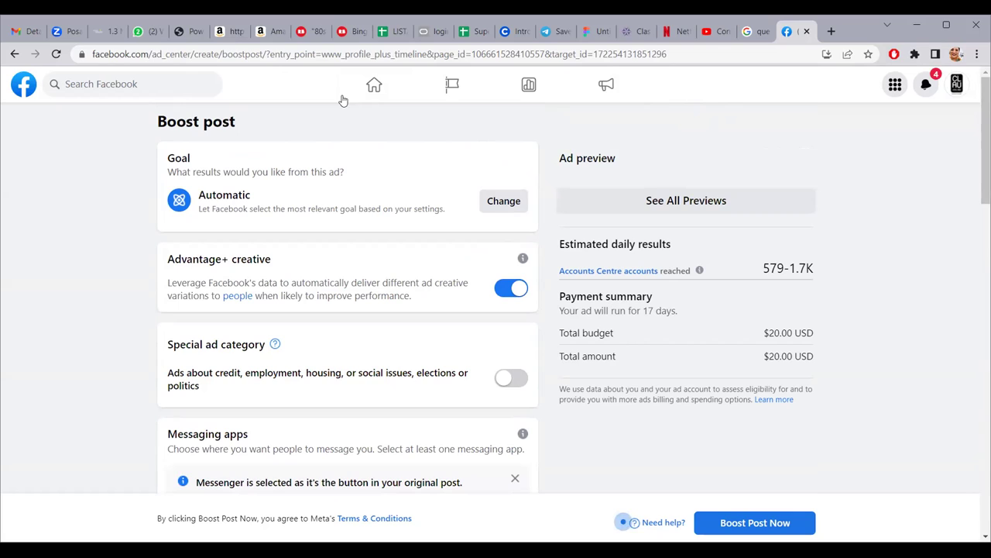
{"action": "left_click", "coordinate": [15, 54]}
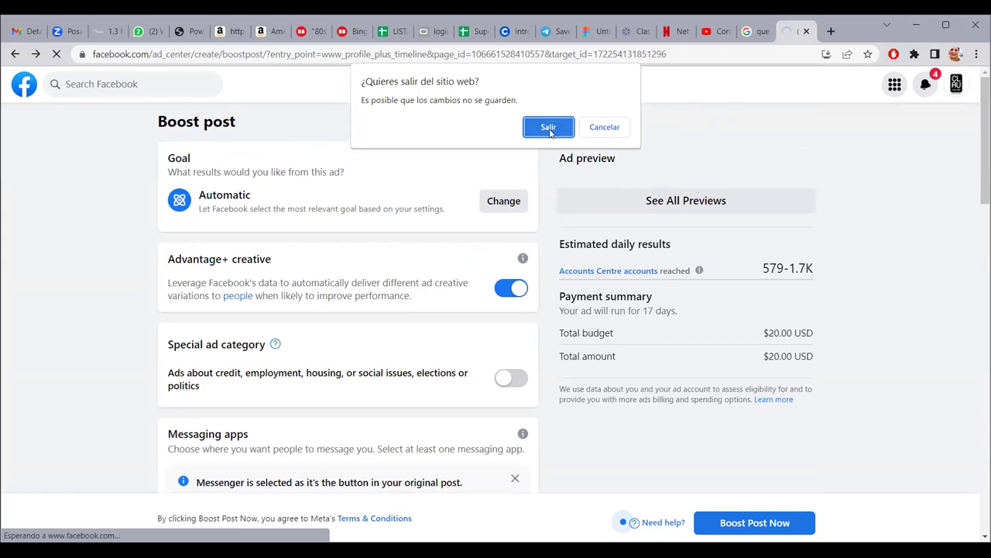
{"action": "left_click", "coordinate": [550, 128]}
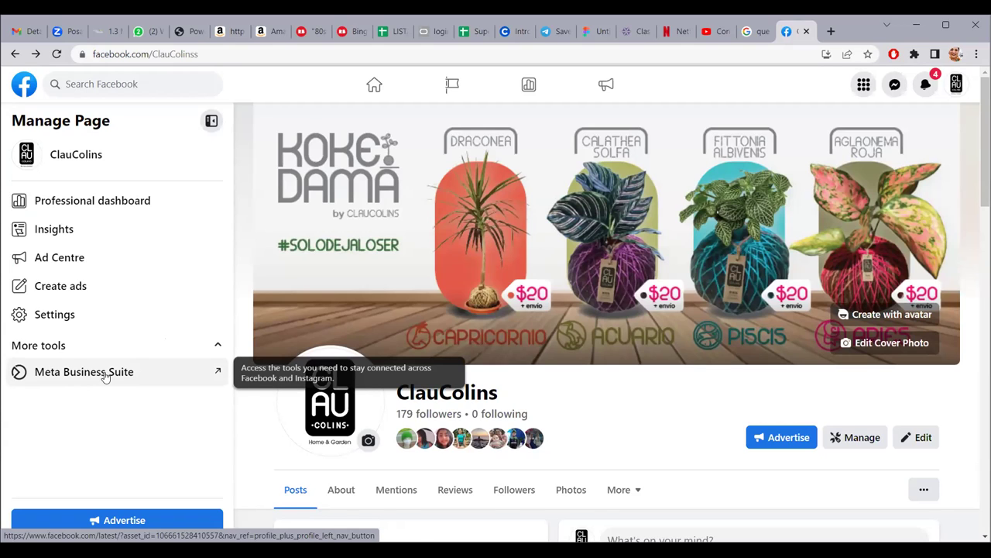
Open Meta Business Suite for the Page and look over its home overview
{"action": "scroll", "coordinate": [106, 376], "scroll_direction": "down", "scroll_amount": 3}
{"action": "left_click", "coordinate": [106, 377]}
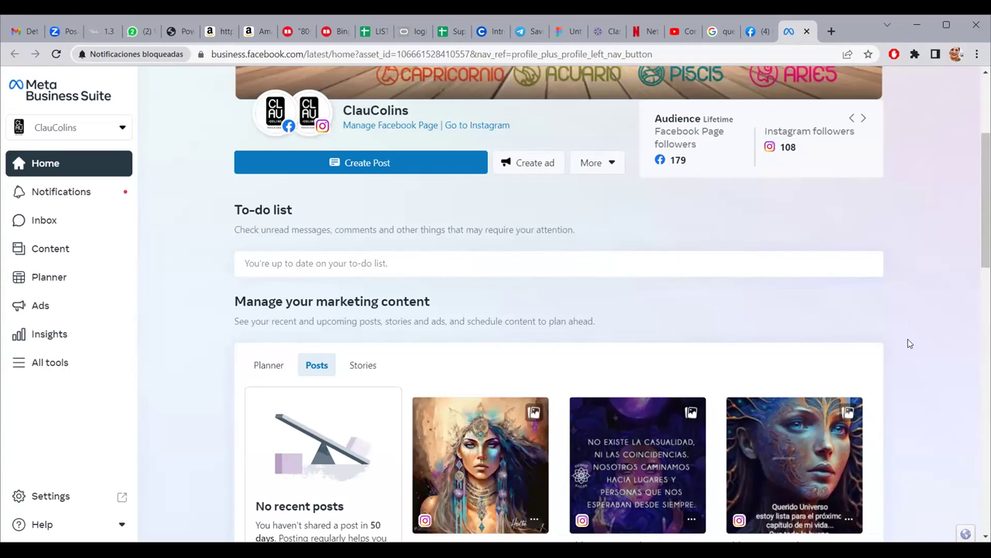
{"action": "scroll", "coordinate": [910, 343], "scroll_direction": "up", "scroll_amount": 3}
{"action": "scroll", "coordinate": [910, 343], "scroll_direction": "down", "scroll_amount": 2}
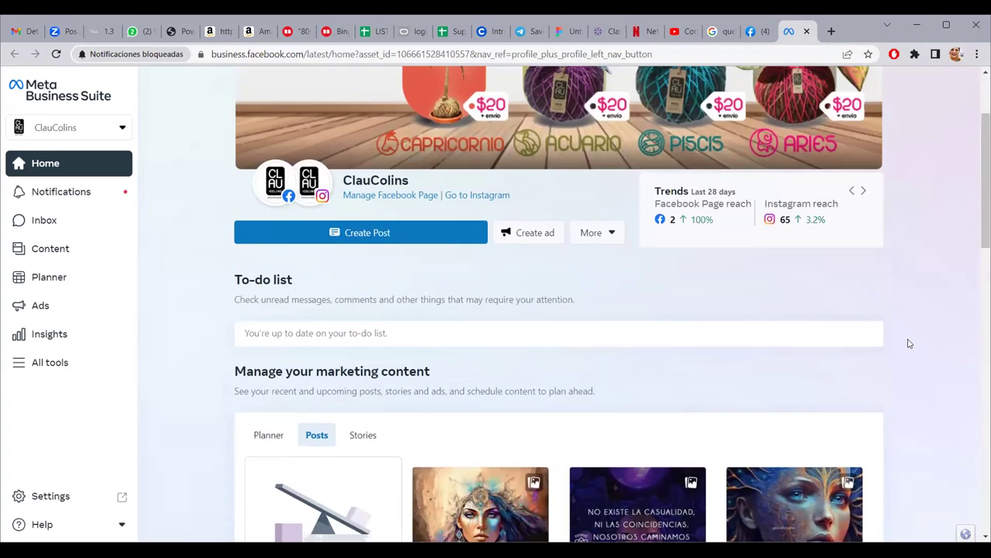
Examine the performance of the Boosted Instagram media ad among the recent ads, focusing on its reach
{"action": "scroll", "coordinate": [910, 343], "scroll_direction": "down", "scroll_amount": 8}
{"action": "scroll", "coordinate": [910, 343], "scroll_direction": "down", "scroll_amount": 1}
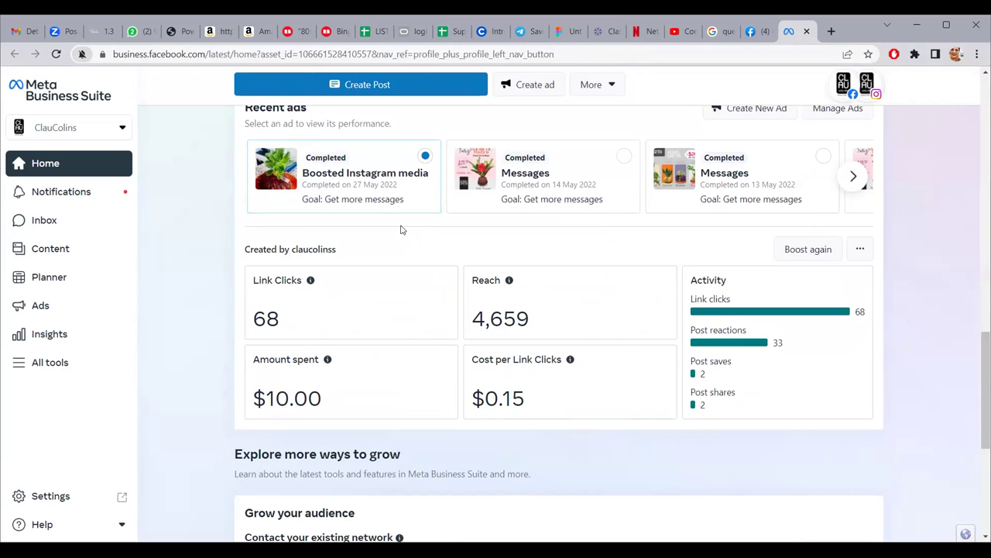
{"action": "scroll", "coordinate": [400, 229], "scroll_direction": "down", "scroll_amount": 1}
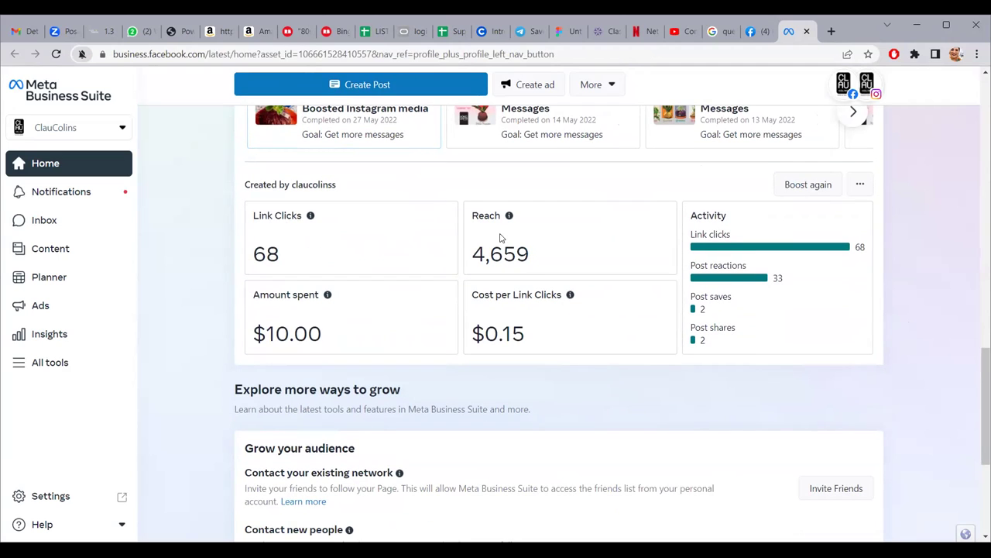
{"action": "left_click_drag", "start_coordinate": [468, 263], "coordinate": [542, 268]}
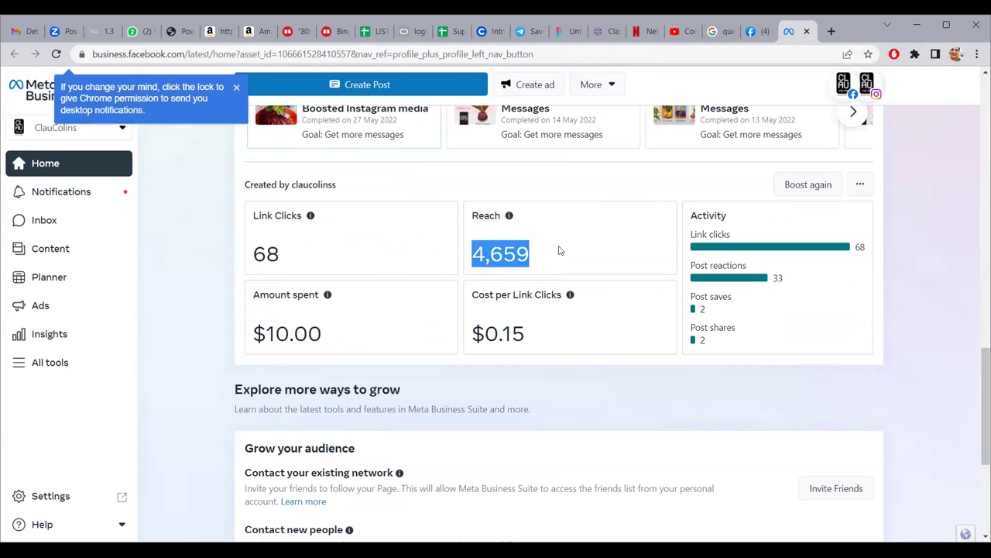
{"action": "left_click", "coordinate": [560, 250]}
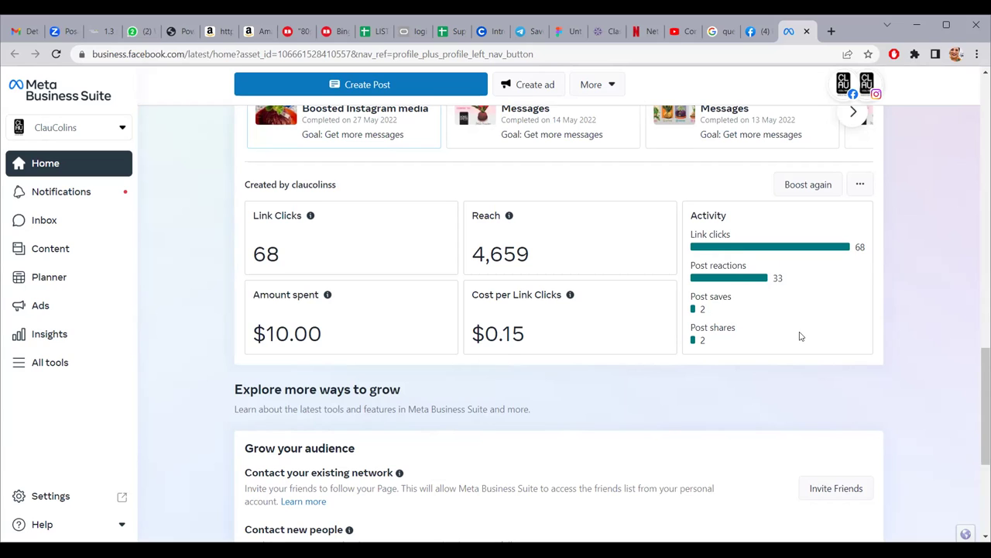
Show the performance of the Messages ad completed on 14 May 2022
{"action": "scroll", "coordinate": [801, 336], "scroll_direction": "up", "scroll_amount": 2}
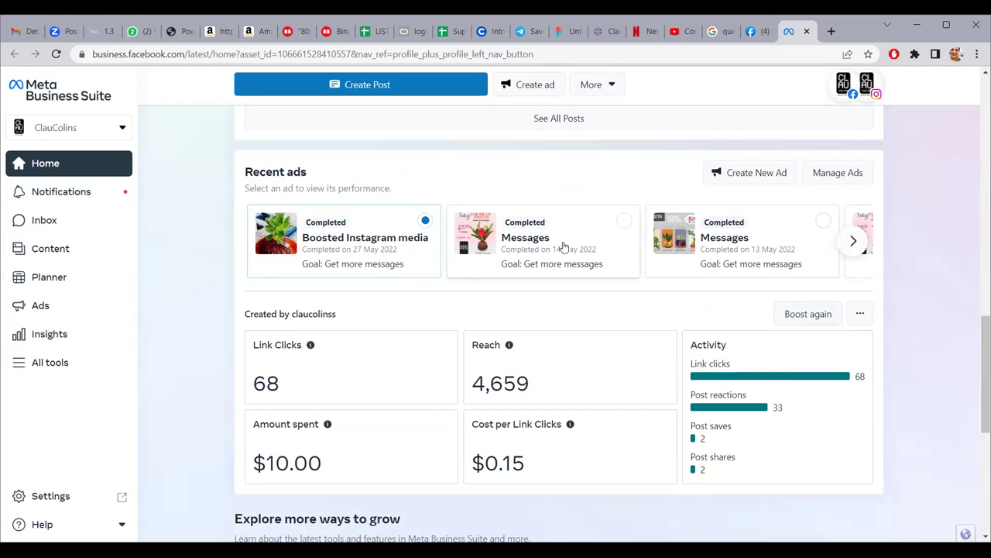
{"action": "left_click", "coordinate": [624, 221]}
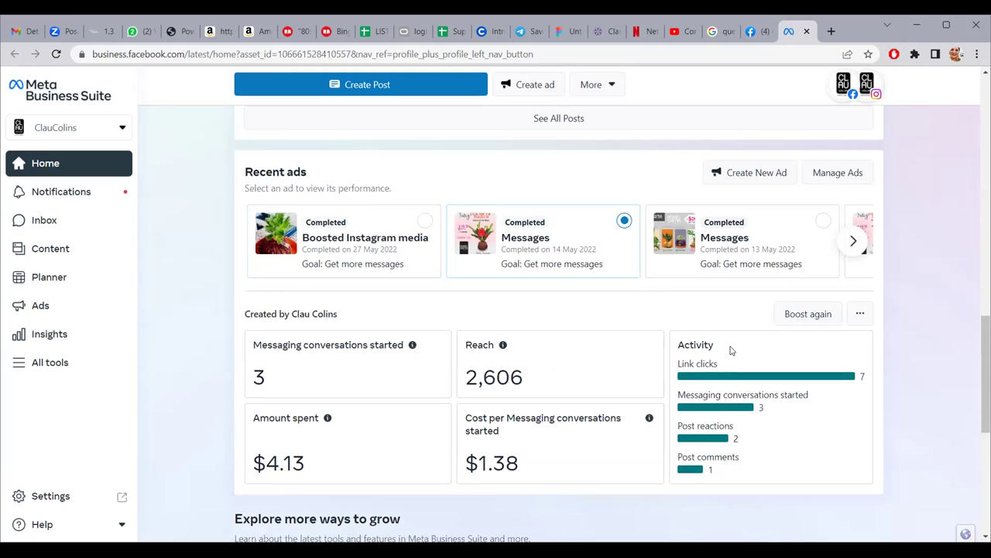
{"action": "scroll", "coordinate": [731, 350], "scroll_direction": "down", "scroll_amount": 1}
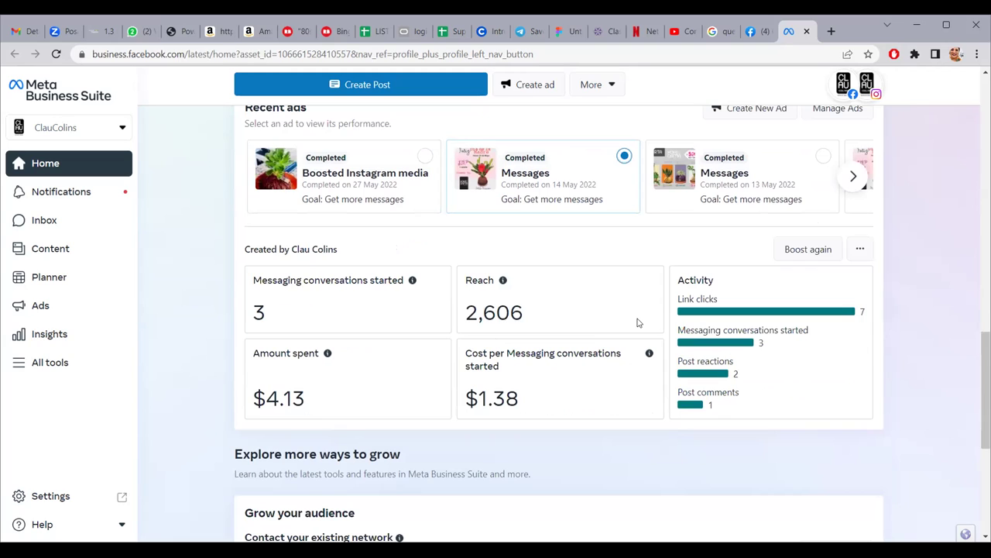
Show the performance of the Messages ad completed on 10 May 2022 and examine its amount spent
{"action": "left_click", "coordinate": [857, 187]}
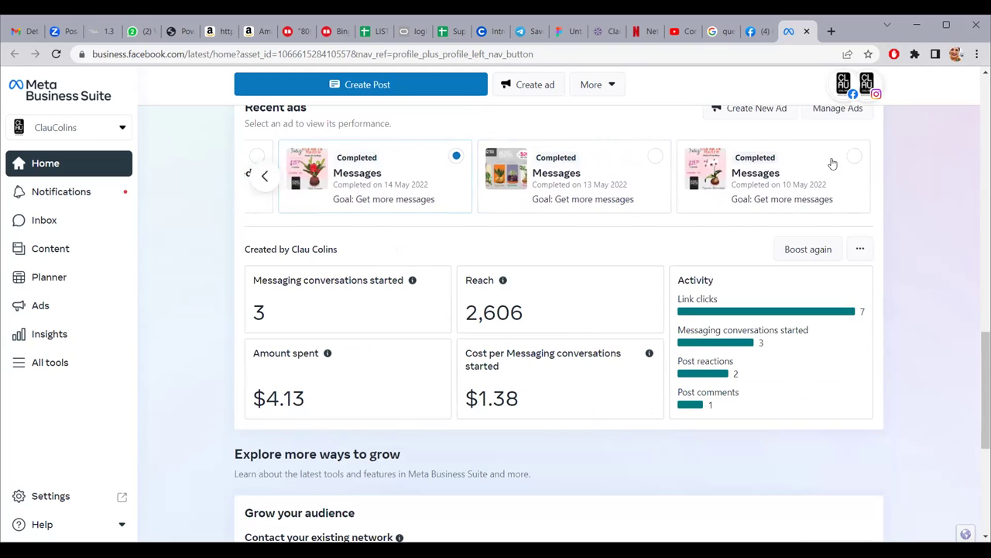
{"action": "left_click", "coordinate": [854, 157]}
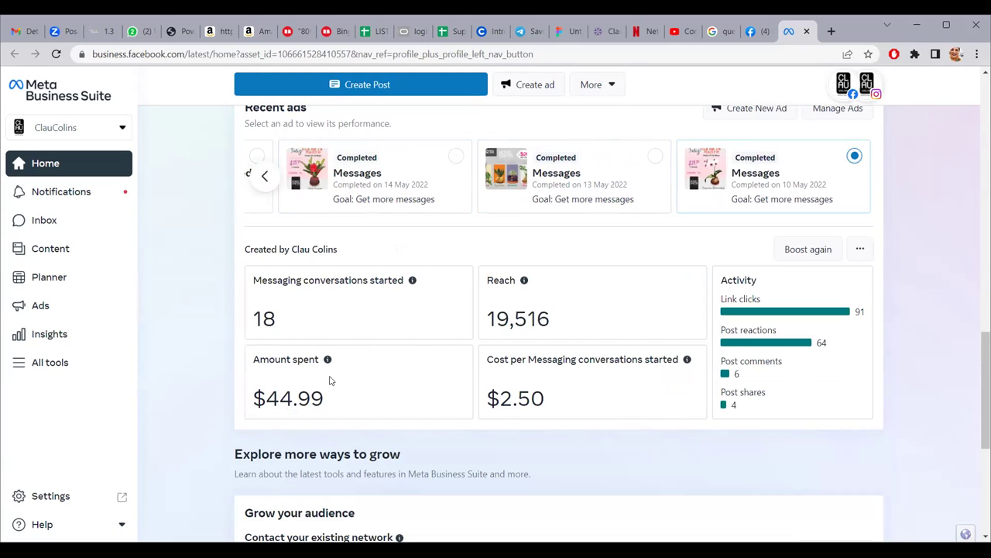
{"action": "left_click_drag", "start_coordinate": [267, 396], "coordinate": [324, 392]}
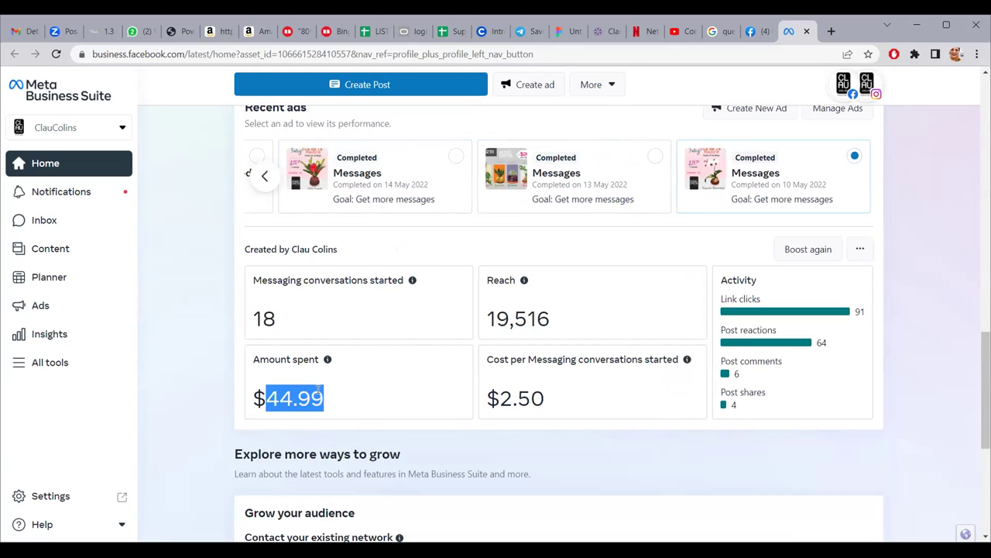
{"action": "left_click", "coordinate": [363, 395]}
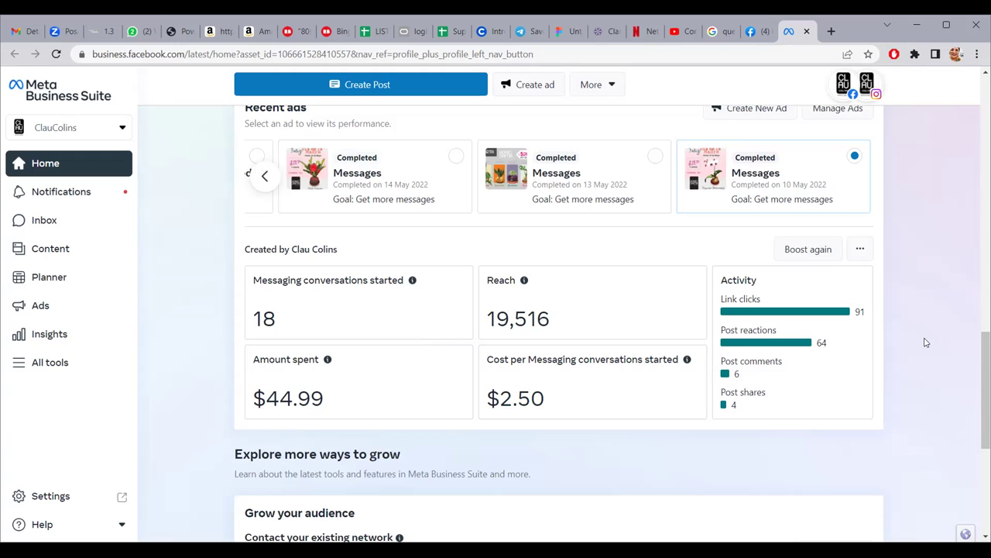
{"action": "scroll", "coordinate": [923, 343], "scroll_direction": "up", "scroll_amount": 1}
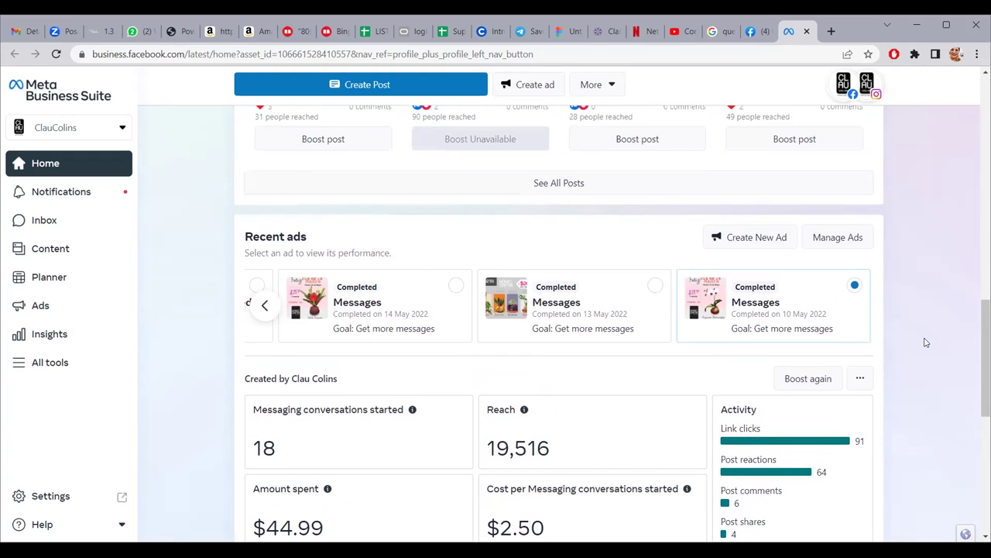
{"action": "scroll", "coordinate": [924, 343], "scroll_direction": "down", "scroll_amount": 1}
{"action": "scroll", "coordinate": [924, 342], "scroll_direction": "up", "scroll_amount": 1}
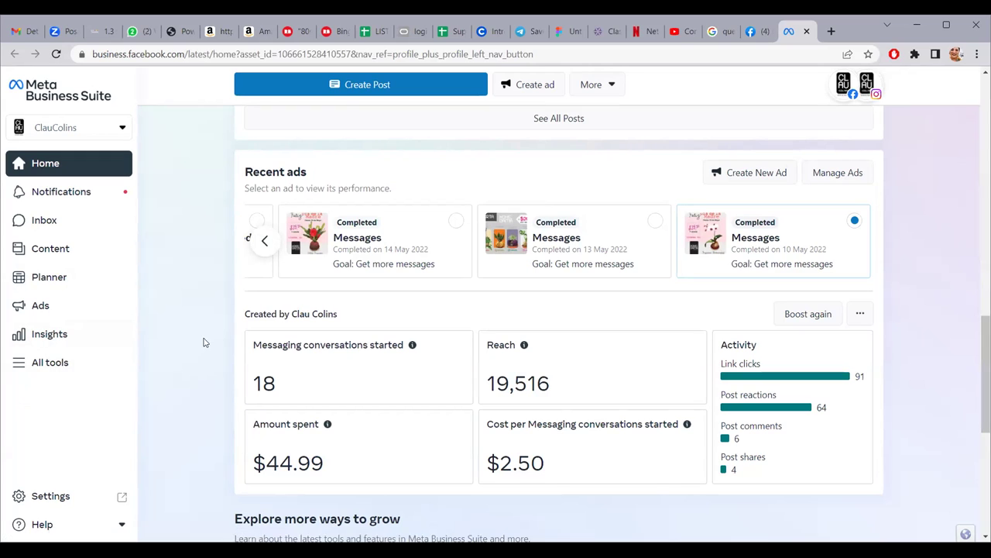
{"action": "scroll", "coordinate": [919, 373], "scroll_direction": "down", "scroll_amount": 4}
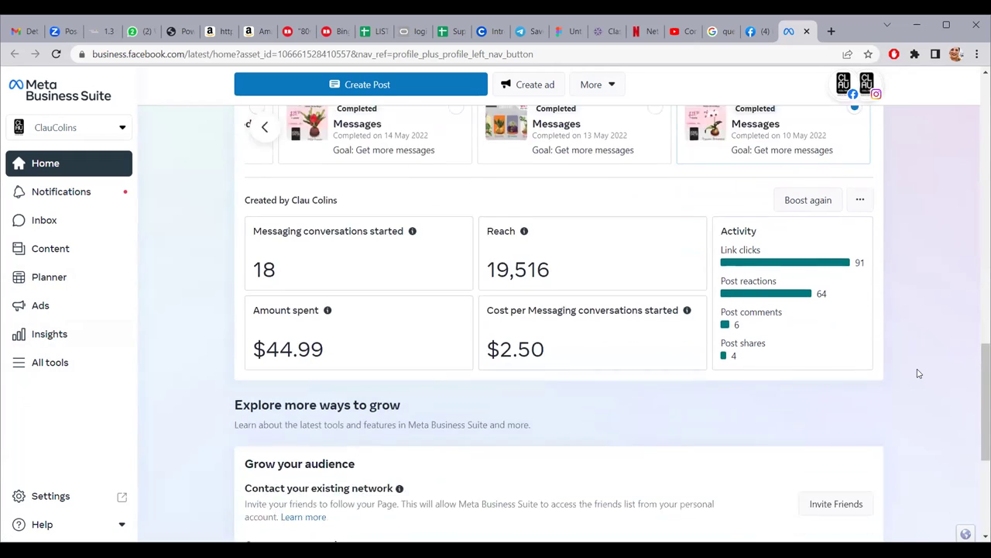
{"action": "scroll", "coordinate": [918, 373], "scroll_direction": "up", "scroll_amount": 3}
{"action": "scroll", "coordinate": [691, 166], "scroll_direction": "up", "scroll_amount": 2}
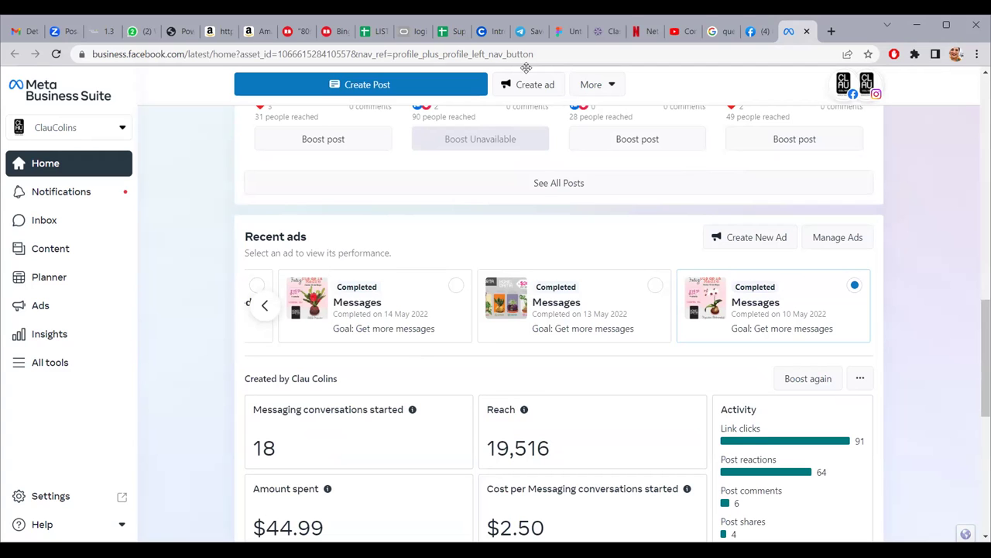
{"action": "scroll", "coordinate": [946, 309], "scroll_direction": "up", "scroll_amount": 5}
{"action": "scroll", "coordinate": [946, 309], "scroll_direction": "down", "scroll_amount": 5}
Start creating a new post from the Business Suite home and dismiss the welcome tour
{"action": "scroll", "coordinate": [985, 360], "scroll_direction": "up", "scroll_amount": 10}
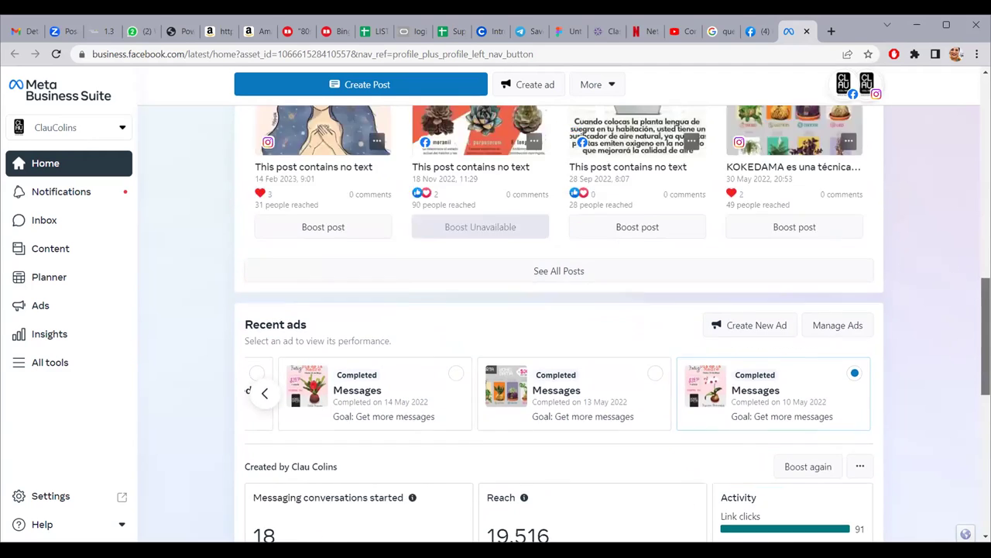
{"action": "scroll", "coordinate": [985, 310], "scroll_direction": "up", "scroll_amount": 2}
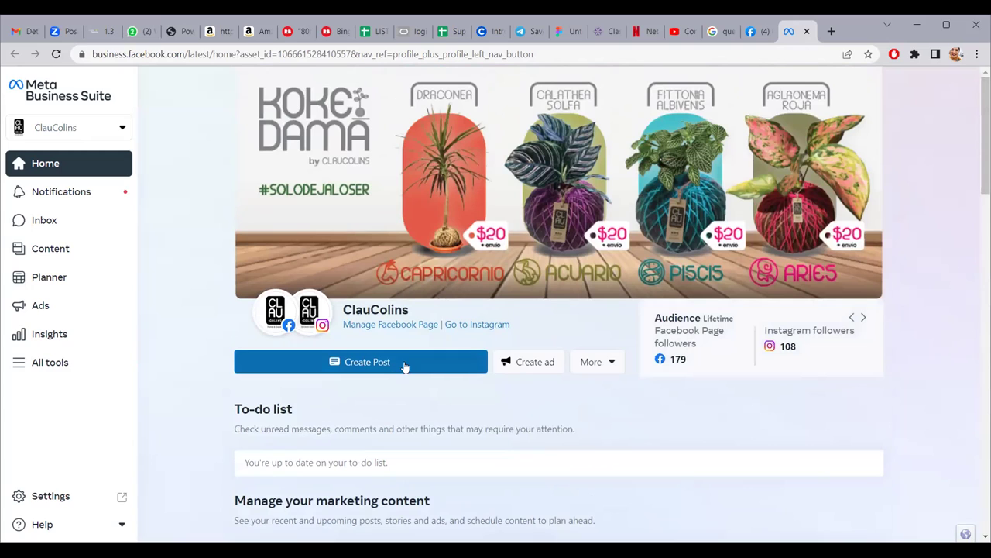
{"action": "left_click", "coordinate": [404, 365]}
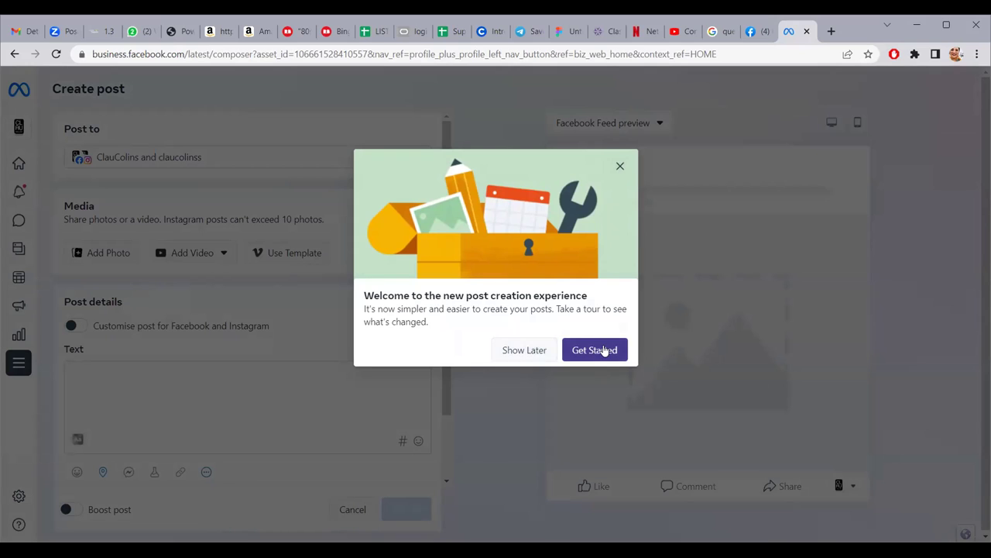
{"action": "left_click", "coordinate": [620, 166]}
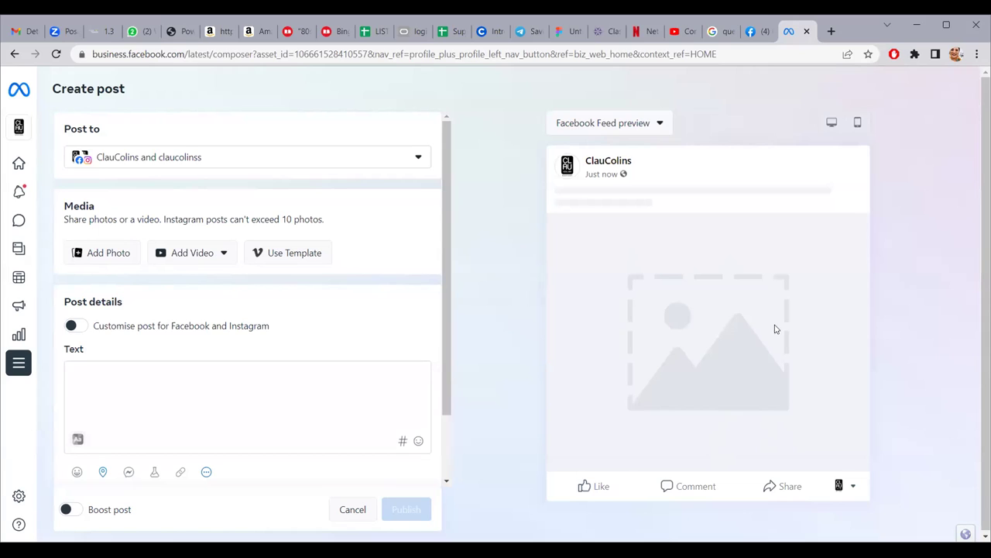
Show the feed preview options for the new post and examine its media and text settings
{"action": "left_click", "coordinate": [659, 125]}
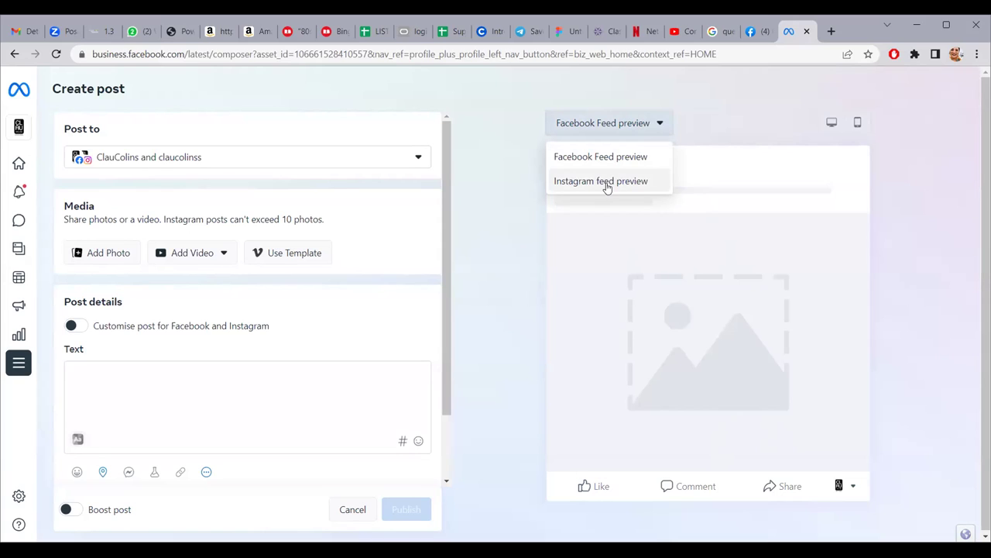
{"action": "left_click", "coordinate": [519, 206]}
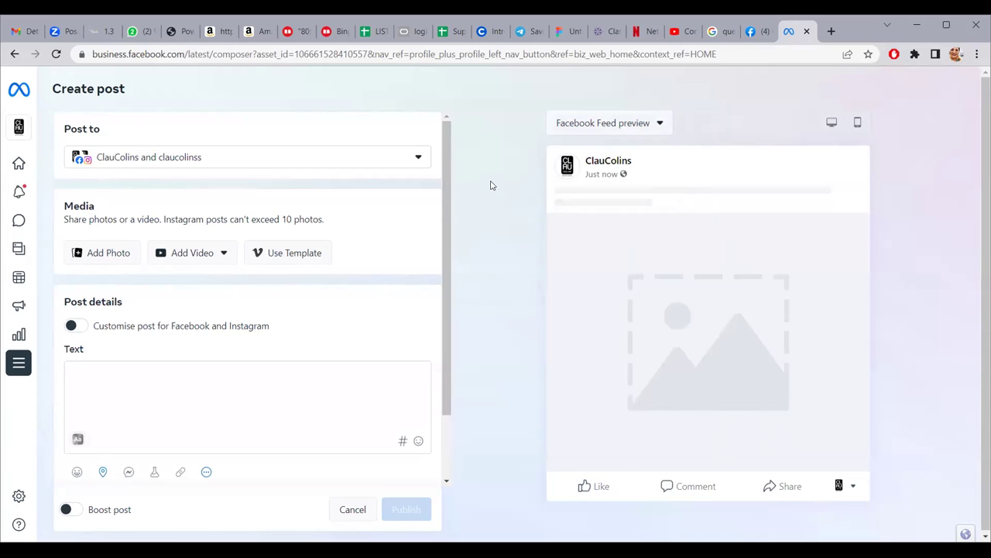
{"action": "left_click_drag", "start_coordinate": [446, 188], "coordinate": [445, 161]}
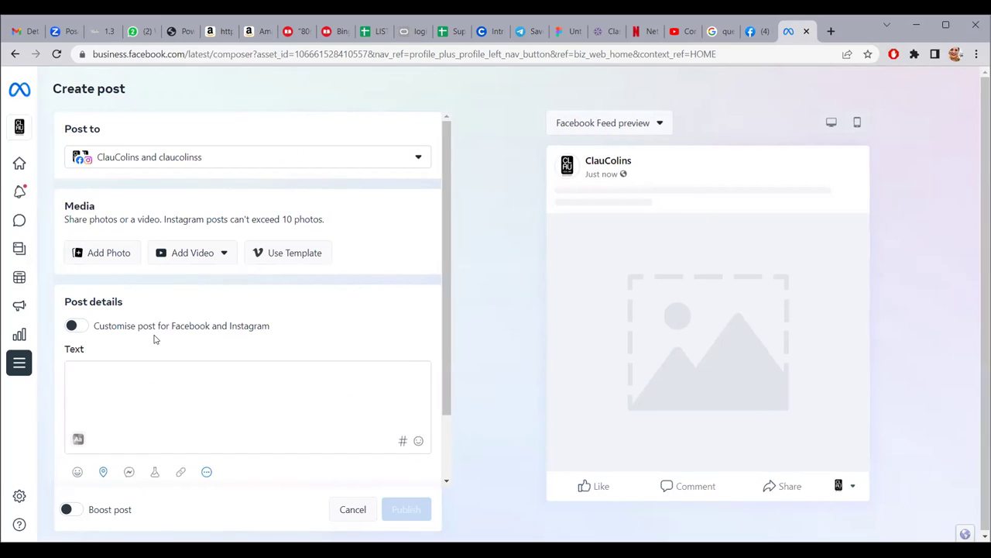
{"action": "left_click", "coordinate": [113, 370]}
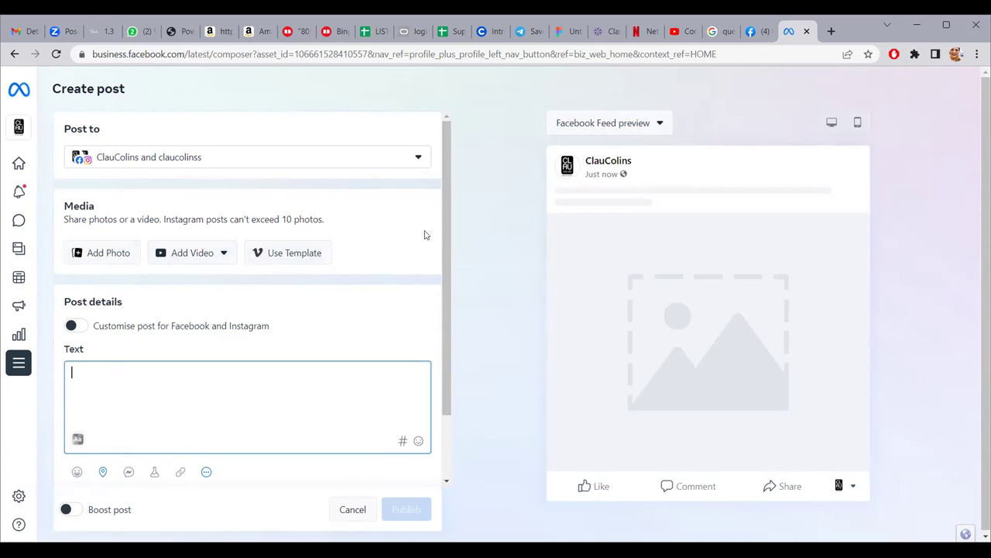
Examine the Facebook and Instagram destinations available for the post, including groups, and its scheduling options
{"action": "left_click", "coordinate": [416, 160]}
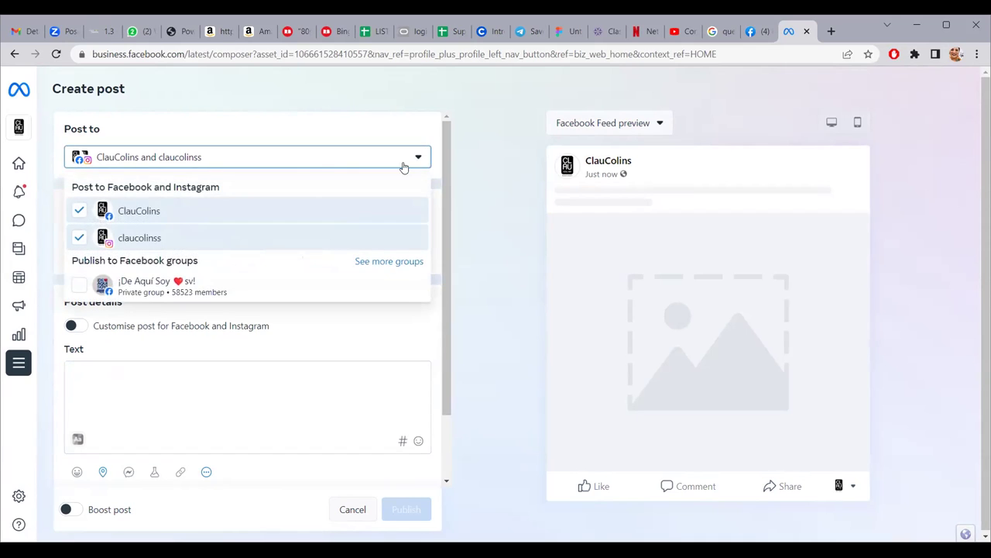
{"action": "left_click", "coordinate": [80, 210]}
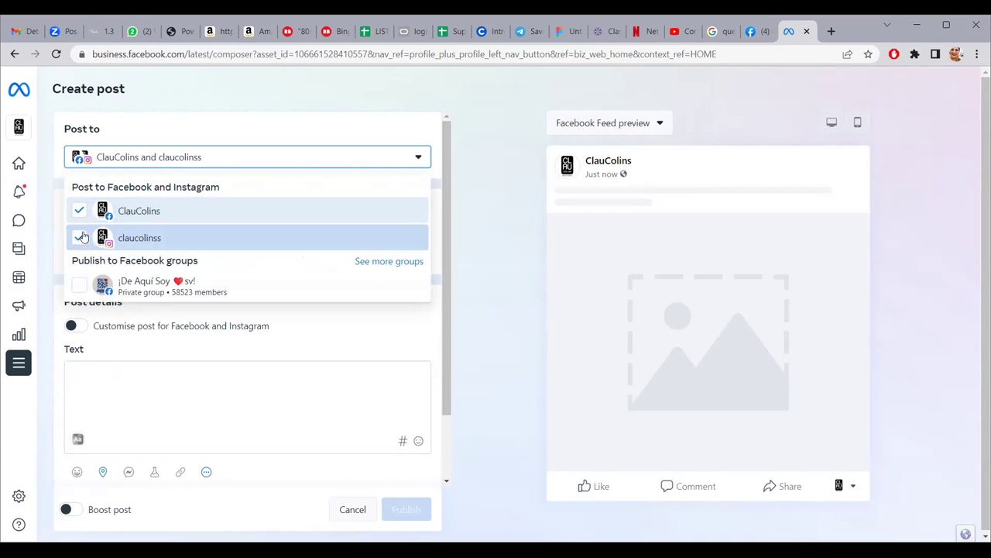
{"action": "left_click", "coordinate": [432, 138]}
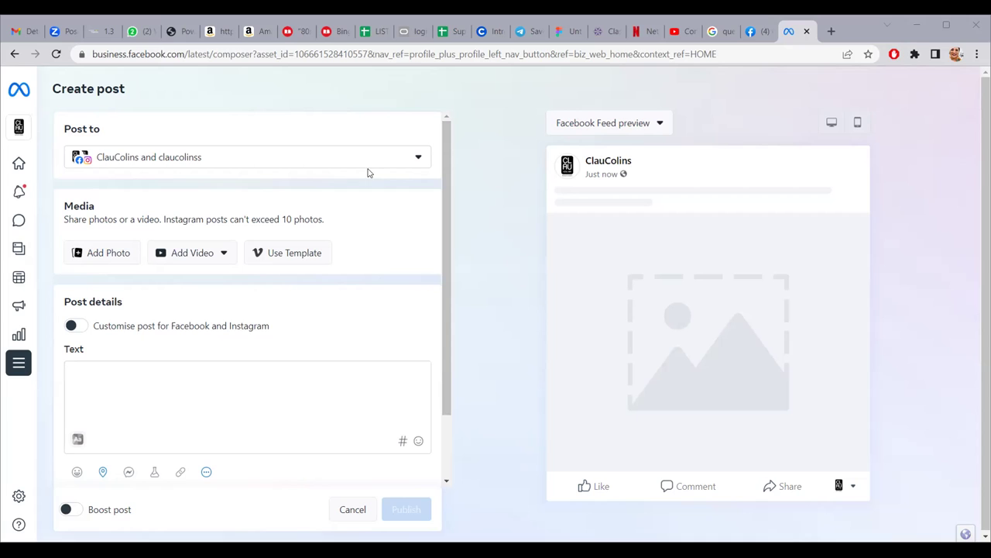
{"action": "scroll", "coordinate": [448, 310], "scroll_direction": "down", "scroll_amount": 2}
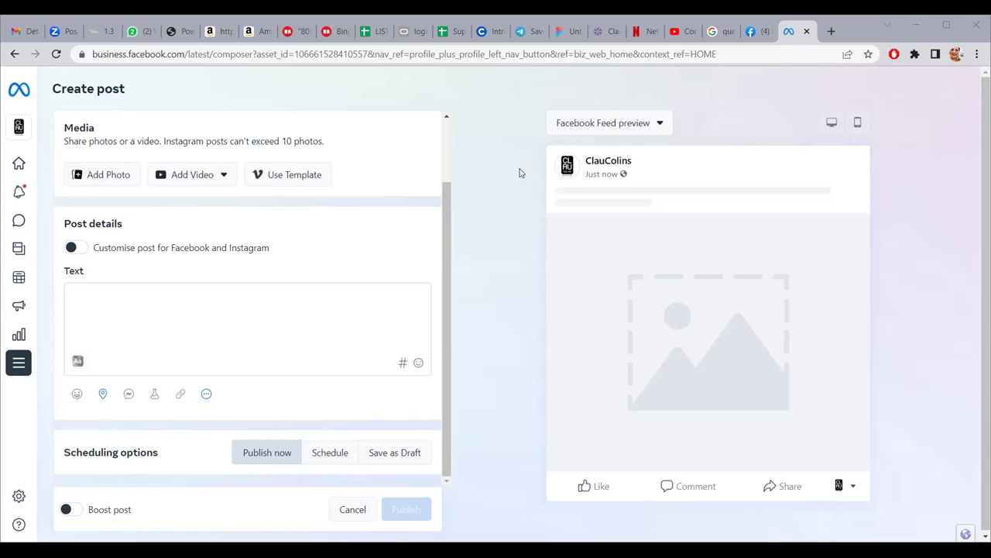
Search Google in a new tab for "horarios para lanzar campañas de redes sociales"
{"action": "left_click", "coordinate": [831, 32]}
{"action": "type", "text": "horarios pra"}
{"action": "key", "text": "BackSpace"}
{"action": "key", "text": "BackSpace"}
{"action": "type", "text": "ara lanzar campañas de"}
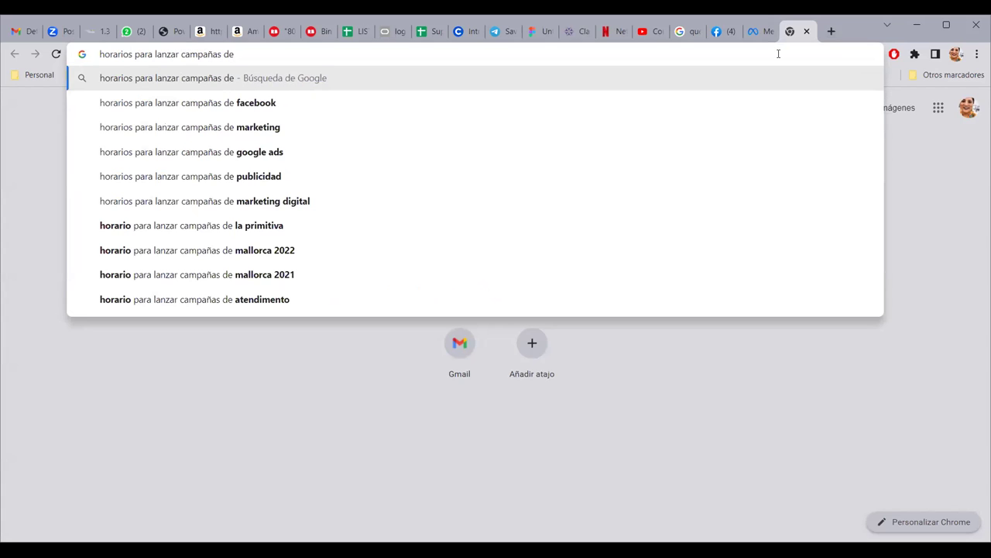
{"action": "type", "text": " redes sociales"}
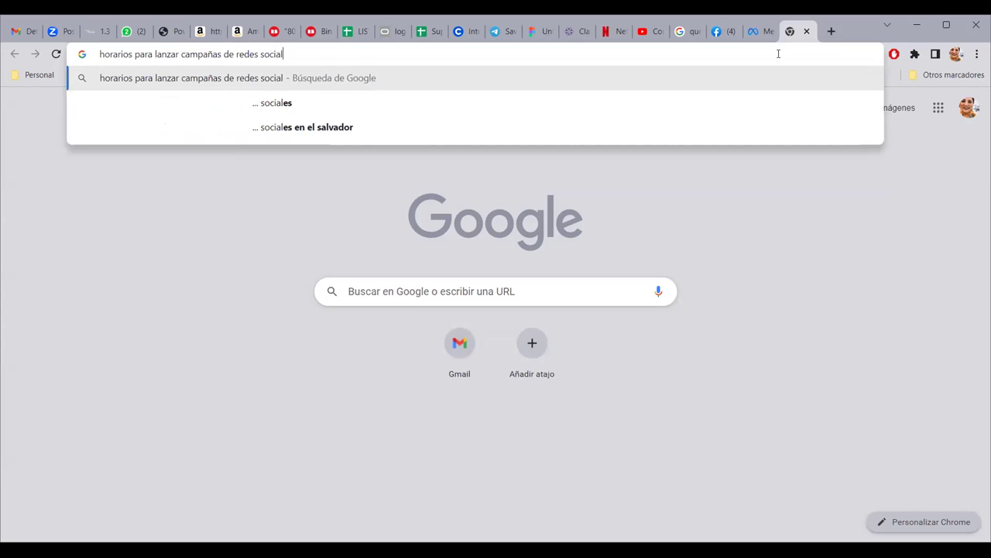
{"action": "key", "text": "Return"}
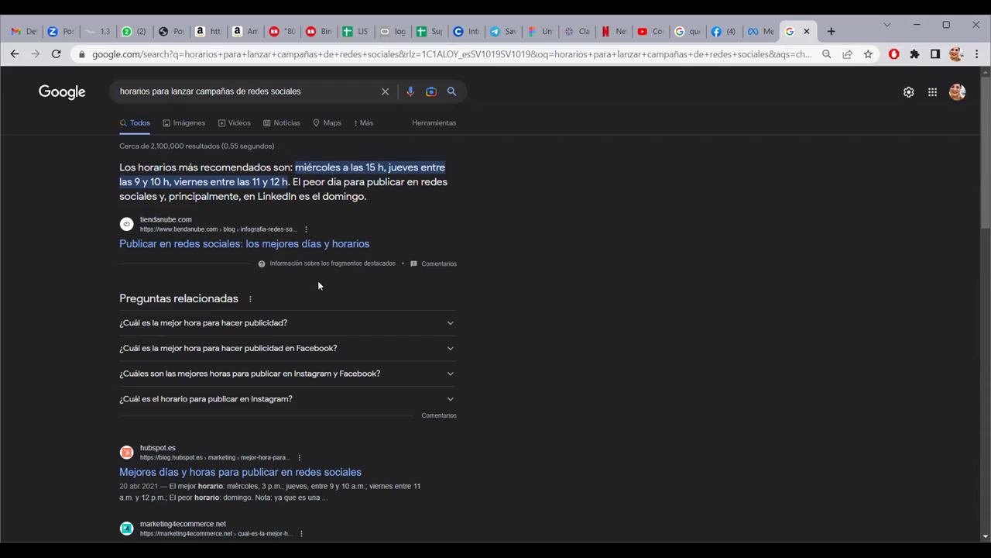
Open the Tiendanube article on the best days and times to post and examine its Instagram recommendations
{"action": "left_click", "coordinate": [282, 246]}
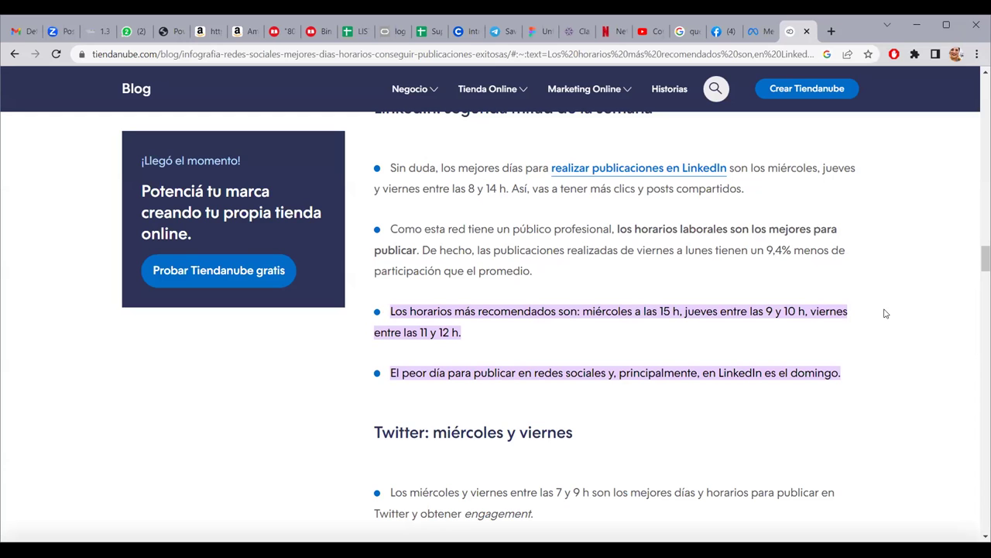
{"action": "scroll", "coordinate": [886, 313], "scroll_direction": "up", "scroll_amount": 15}
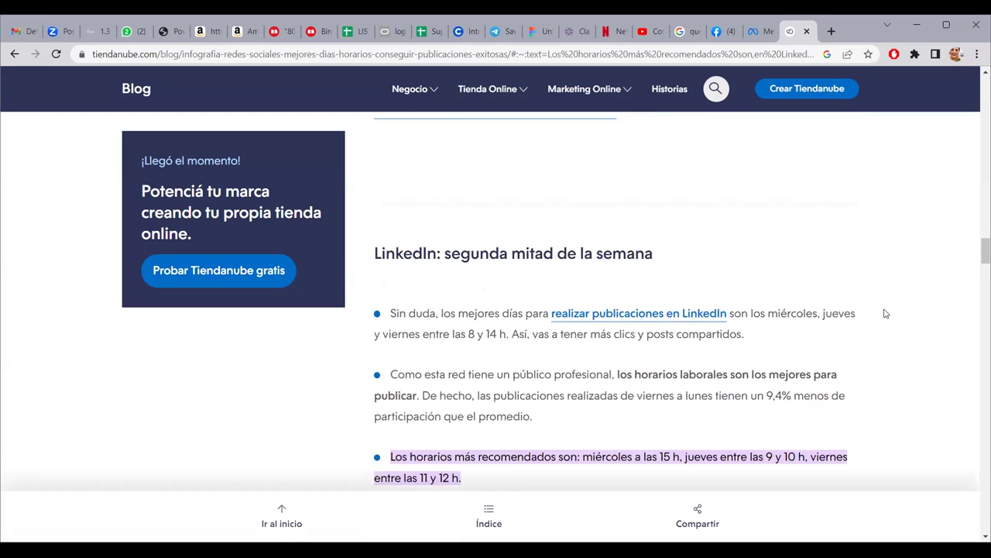
{"action": "scroll", "coordinate": [886, 313], "scroll_direction": "up", "scroll_amount": 10}
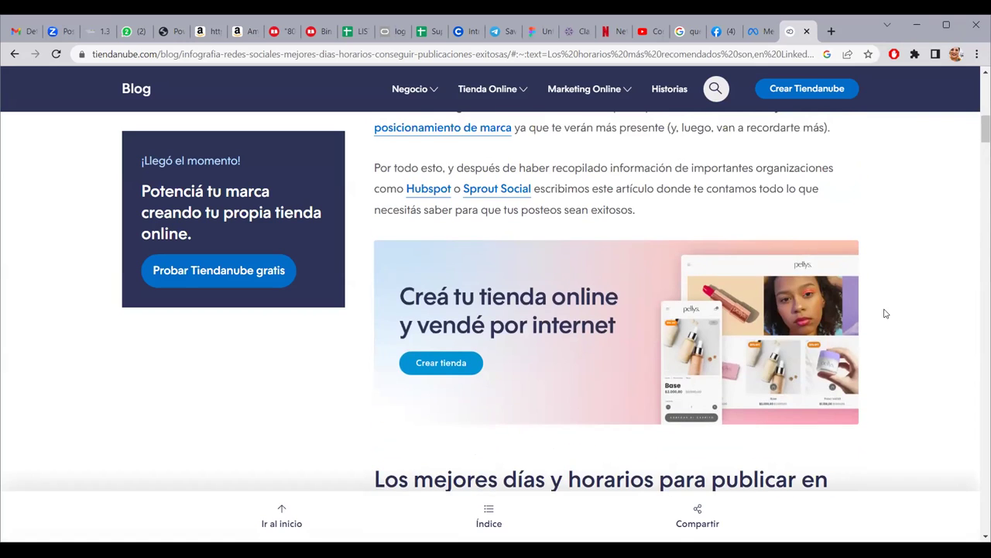
{"action": "scroll", "coordinate": [886, 313], "scroll_direction": "down", "scroll_amount": 4}
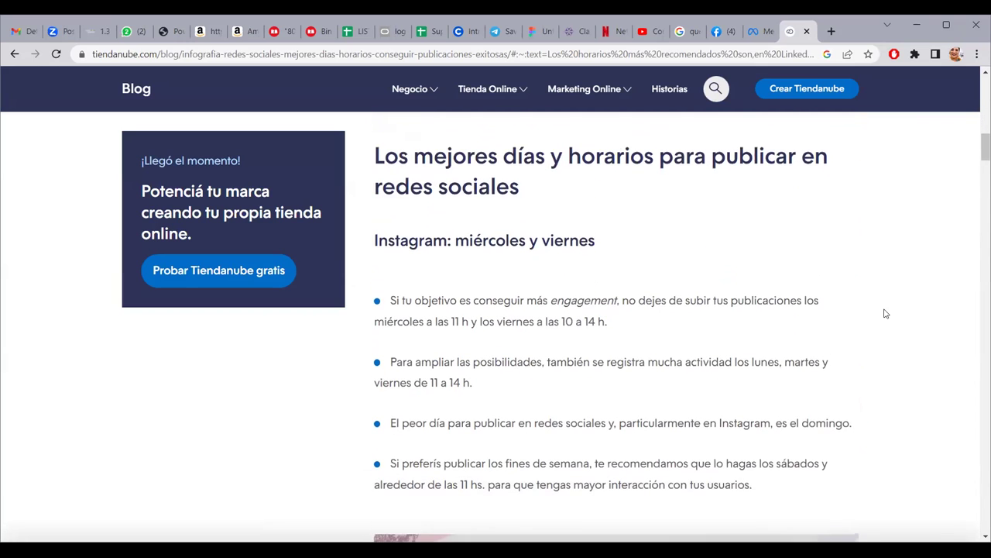
{"action": "scroll", "coordinate": [886, 313], "scroll_direction": "down", "scroll_amount": 1}
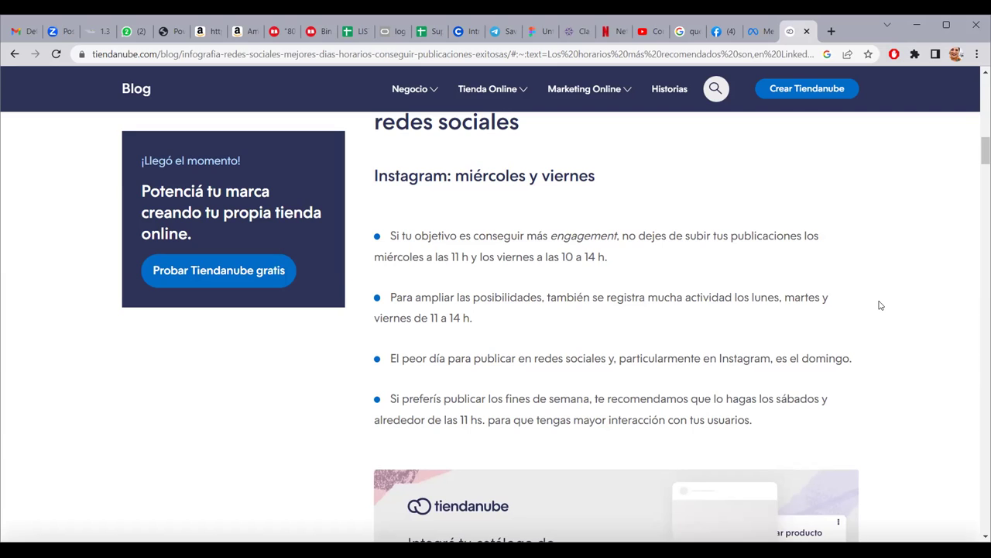
{"action": "scroll", "coordinate": [879, 305], "scroll_direction": "down", "scroll_amount": 1}
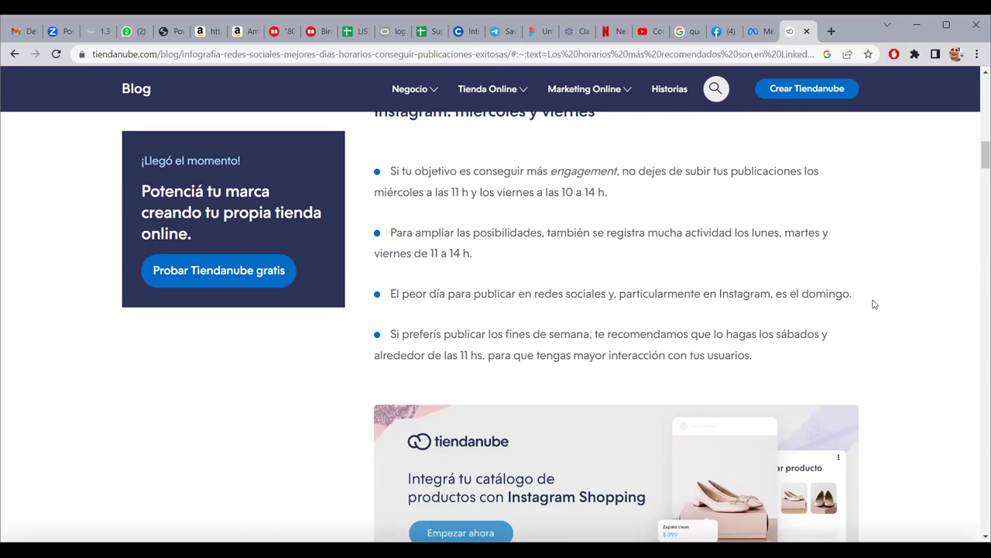
{"action": "scroll", "coordinate": [875, 304], "scroll_direction": "down", "scroll_amount": 1}
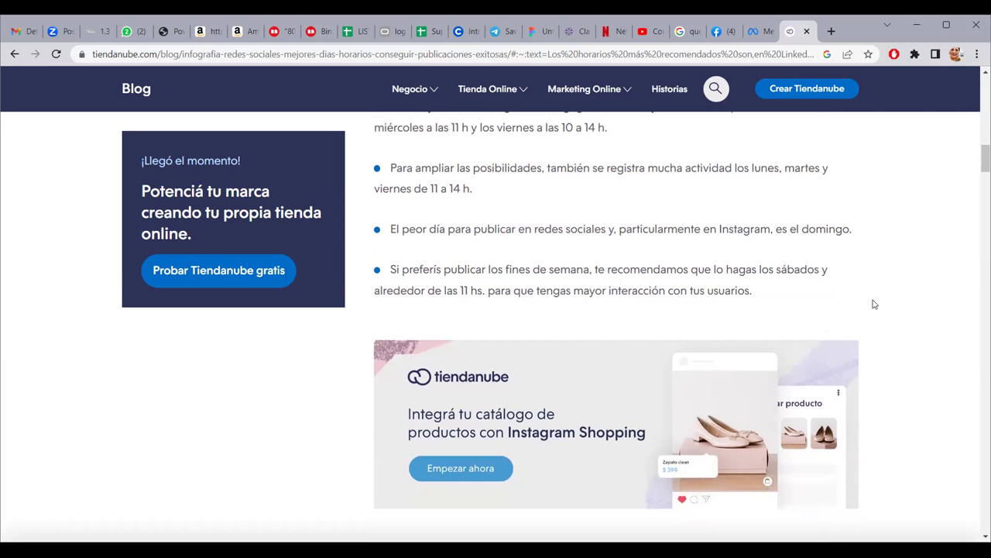
Copy the article's link and send it to the MKT-01-8-9-PM-04-23-FC group in WhatsApp Web
{"action": "left_click", "coordinate": [403, 54]}
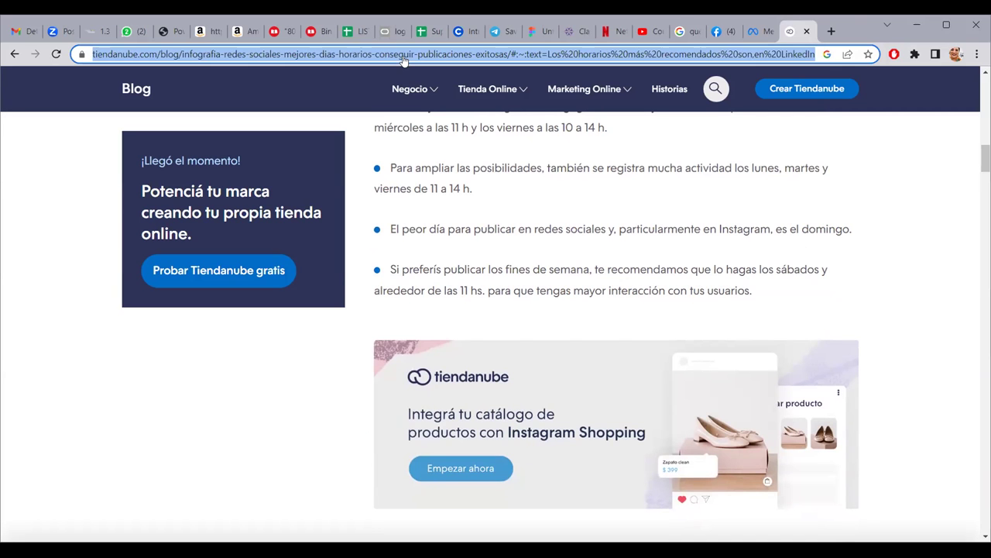
{"action": "left_click", "coordinate": [131, 31]}
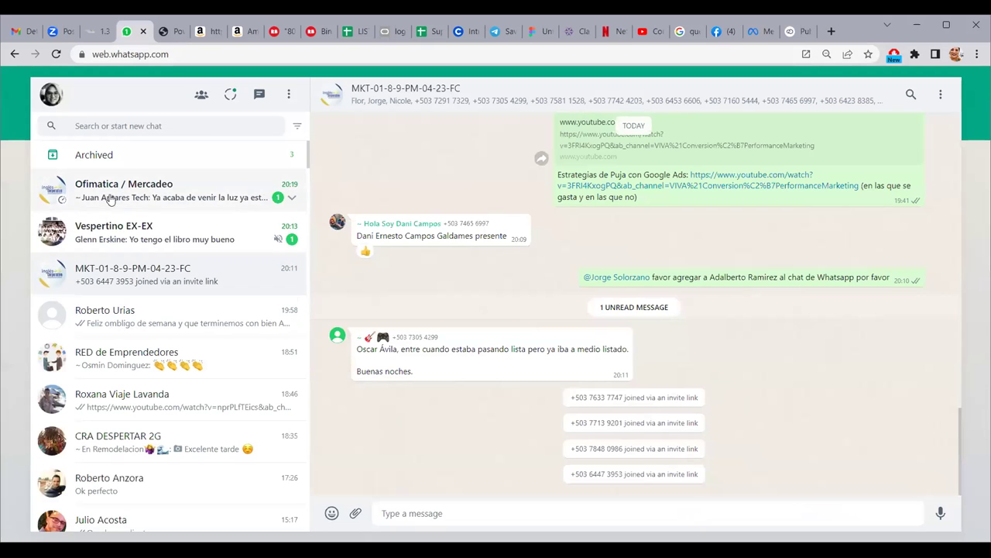
{"action": "left_click", "coordinate": [453, 518]}
{"action": "type", "text": "https://www.tiendanube.com/blog/infografia-redes-sociales-mejores-dias-horarios-conseguir-publicaciones-exitosas/#:~:text=Los%20horarios%20m%C3%A1s%20recomendados%20son,en%20LinkedIn%20es%20el%20domingo."}
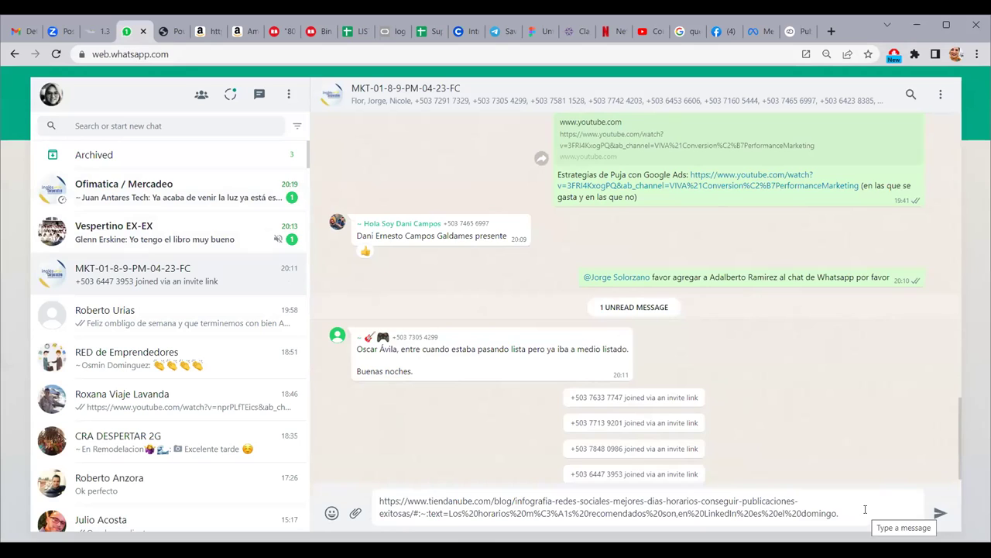
{"action": "key", "text": "Return"}
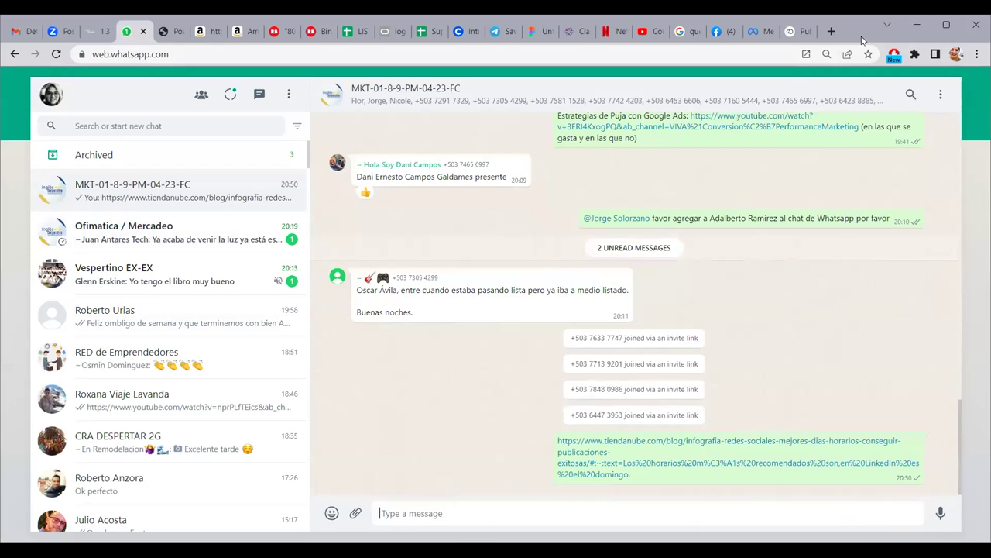
Return to the Tiendanube article and examine its posting time recommendations for Facebook and Pinterest
{"action": "left_click", "coordinate": [796, 31]}
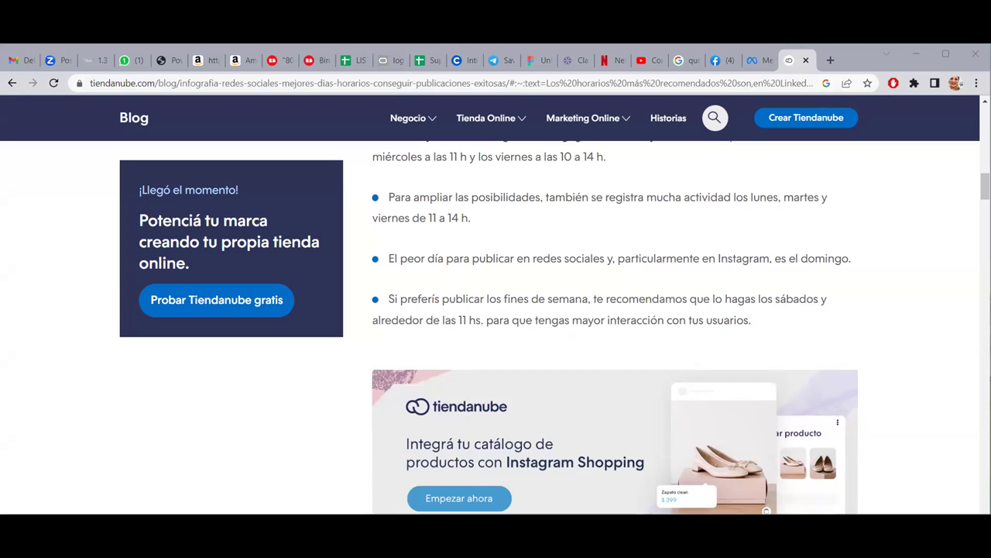
{"action": "key", "text": "ctrl+l"}
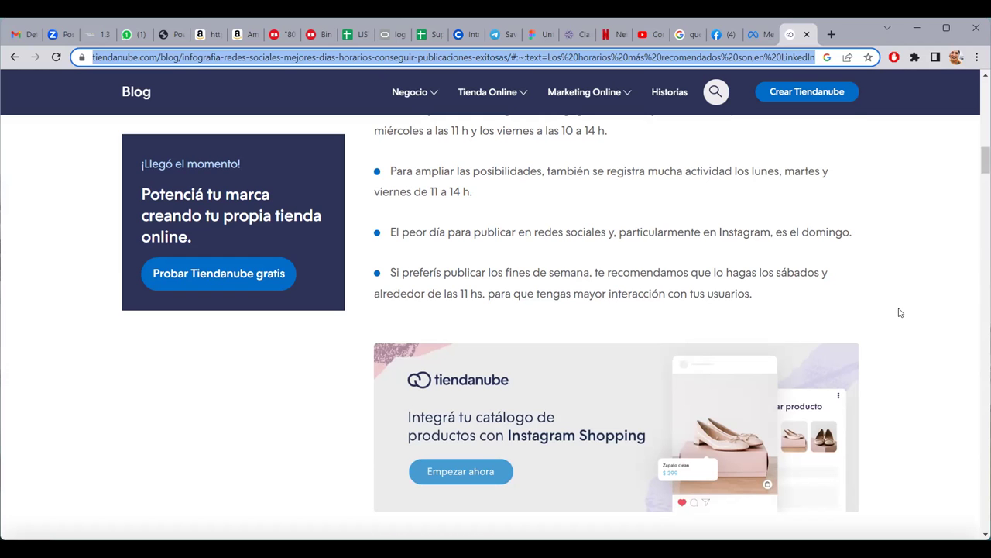
{"action": "scroll", "coordinate": [900, 312], "scroll_direction": "down", "scroll_amount": 5}
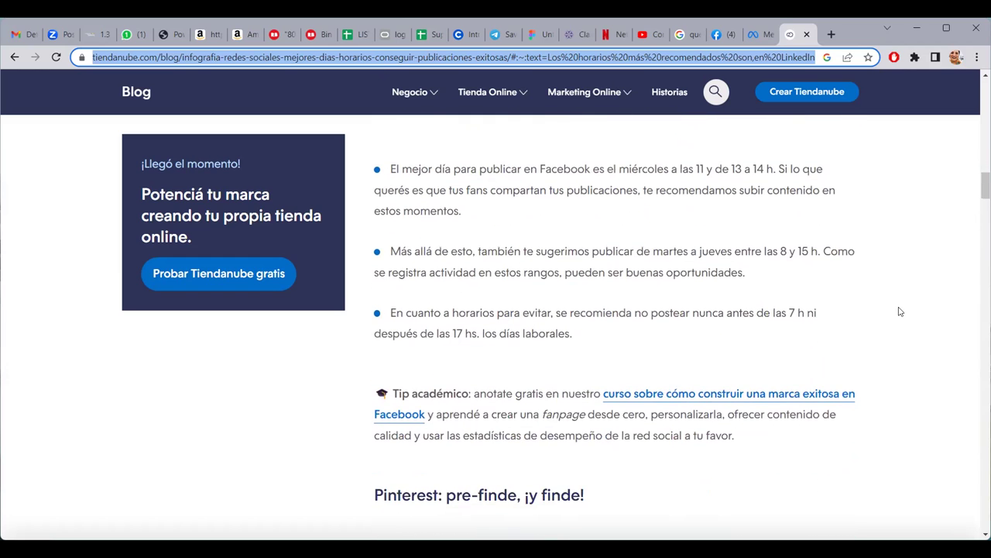
{"action": "scroll", "coordinate": [900, 313], "scroll_direction": "up", "scroll_amount": 1}
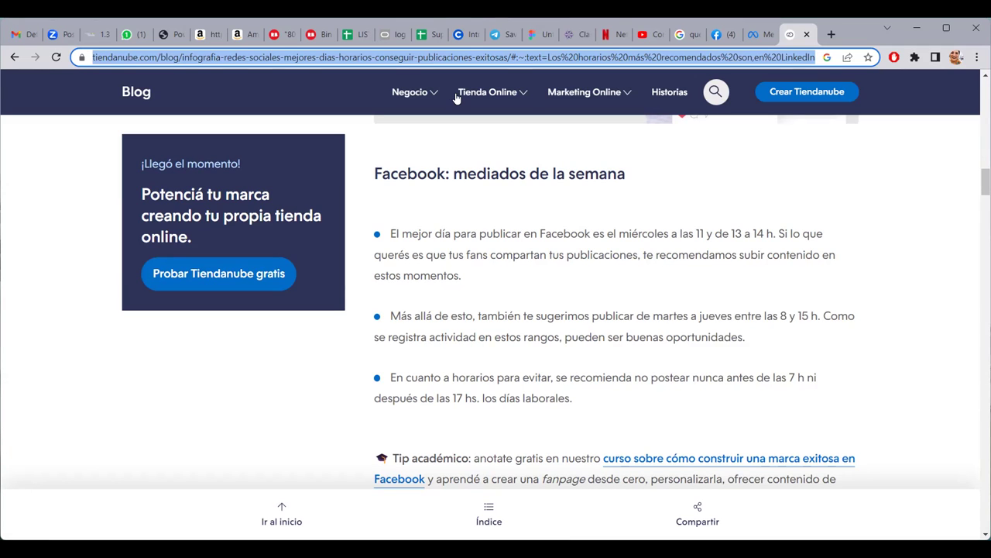
{"action": "scroll", "coordinate": [906, 364], "scroll_direction": "down", "scroll_amount": 3}
{"action": "scroll", "coordinate": [906, 367], "scroll_direction": "down", "scroll_amount": 1}
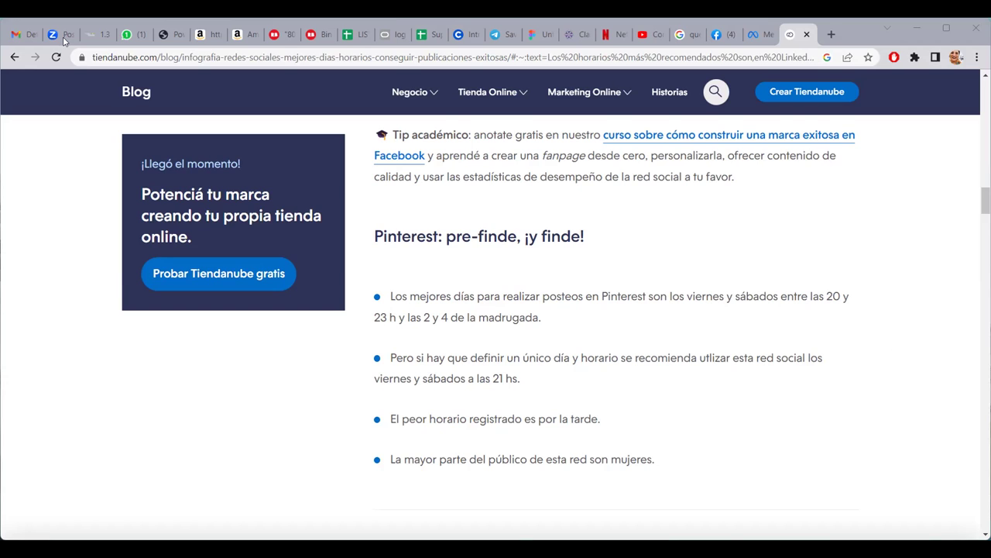
Switch to the Inglés Corporativo course page and examine the Google Analytics section and the 1.3 Marketing convencional vs Marketing digital video
{"action": "left_click", "coordinate": [90, 36]}
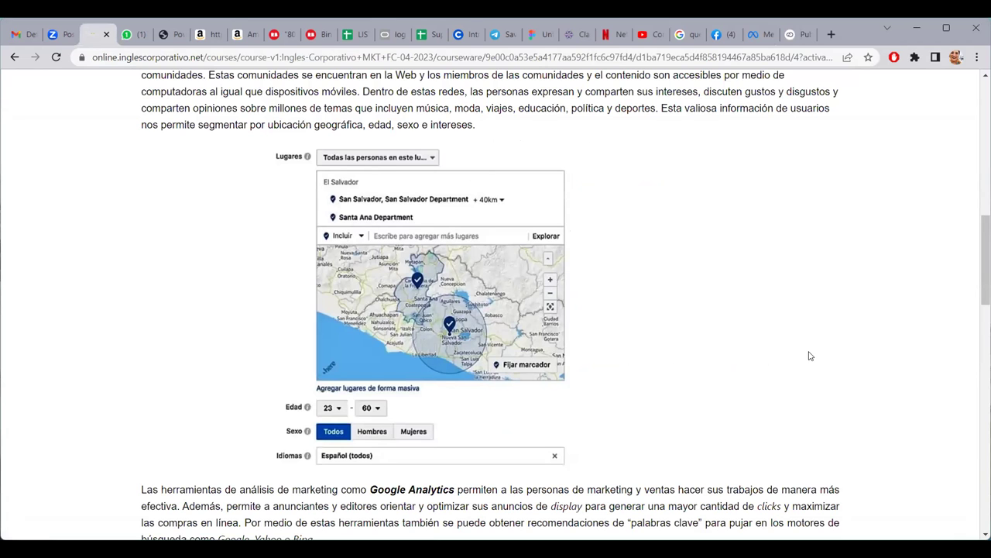
{"action": "scroll", "coordinate": [810, 355], "scroll_direction": "down", "scroll_amount": 5}
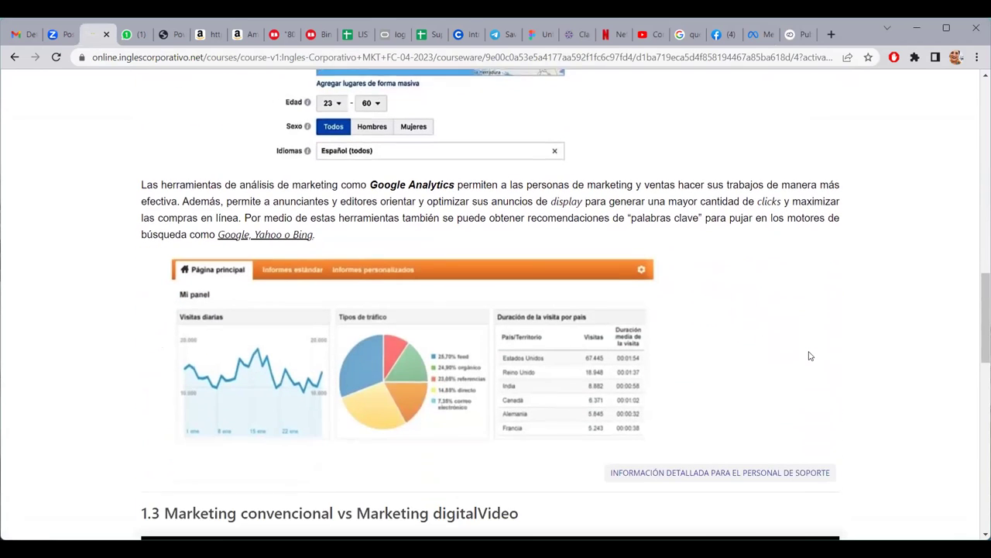
{"action": "scroll", "coordinate": [810, 355], "scroll_direction": "down", "scroll_amount": 1}
{"action": "scroll", "coordinate": [810, 355], "scroll_direction": "up", "scroll_amount": 1}
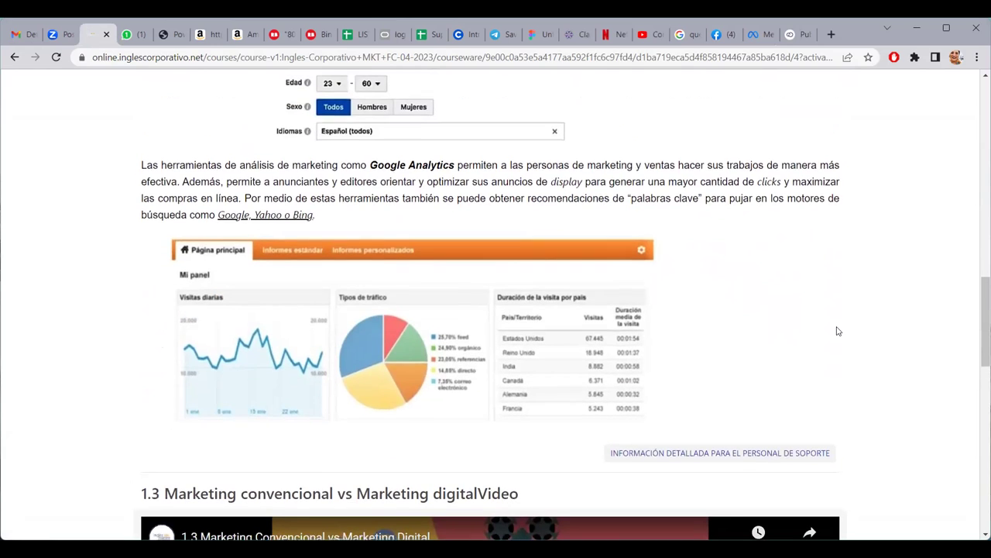
{"action": "scroll", "coordinate": [836, 331], "scroll_direction": "down", "scroll_amount": 3}
{"action": "scroll", "coordinate": [837, 332], "scroll_direction": "down", "scroll_amount": 2}
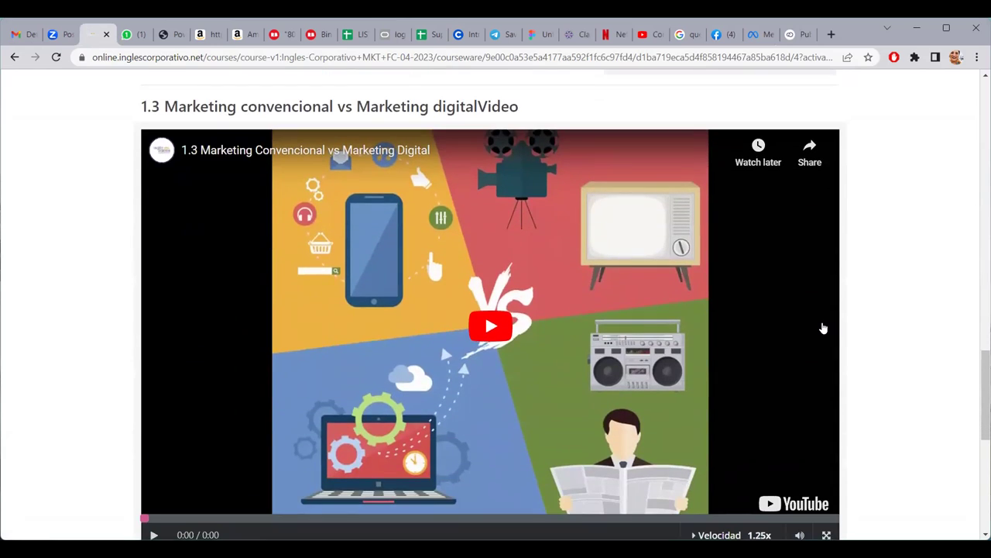
{"action": "scroll", "coordinate": [821, 327], "scroll_direction": "down", "scroll_amount": 1}
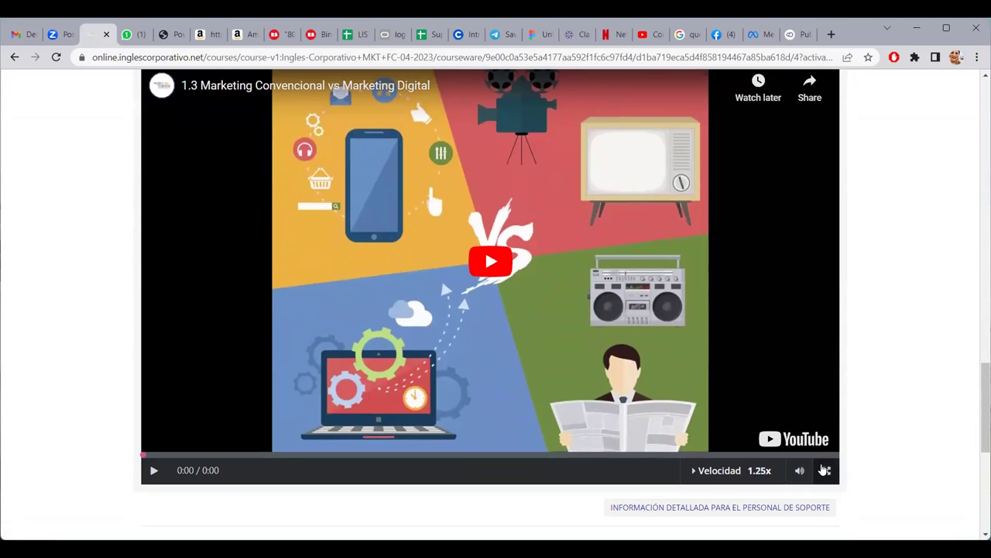